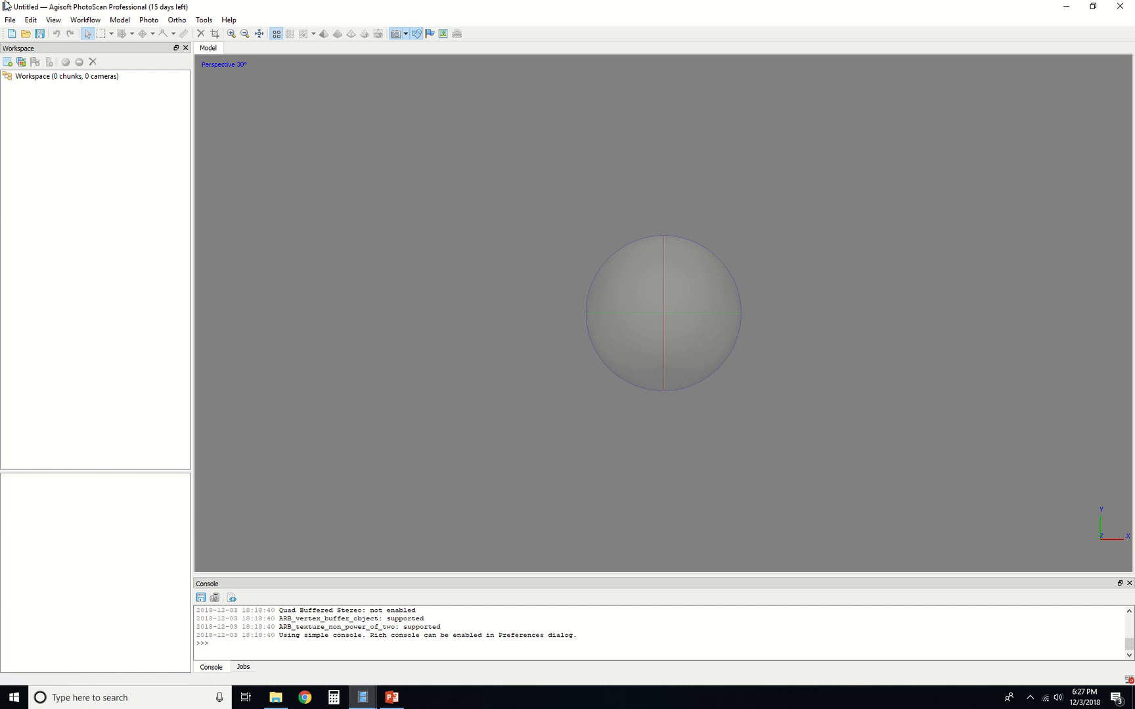
Add all the JPG photos from the Red Rocks folder to the project.
click(92, 20)
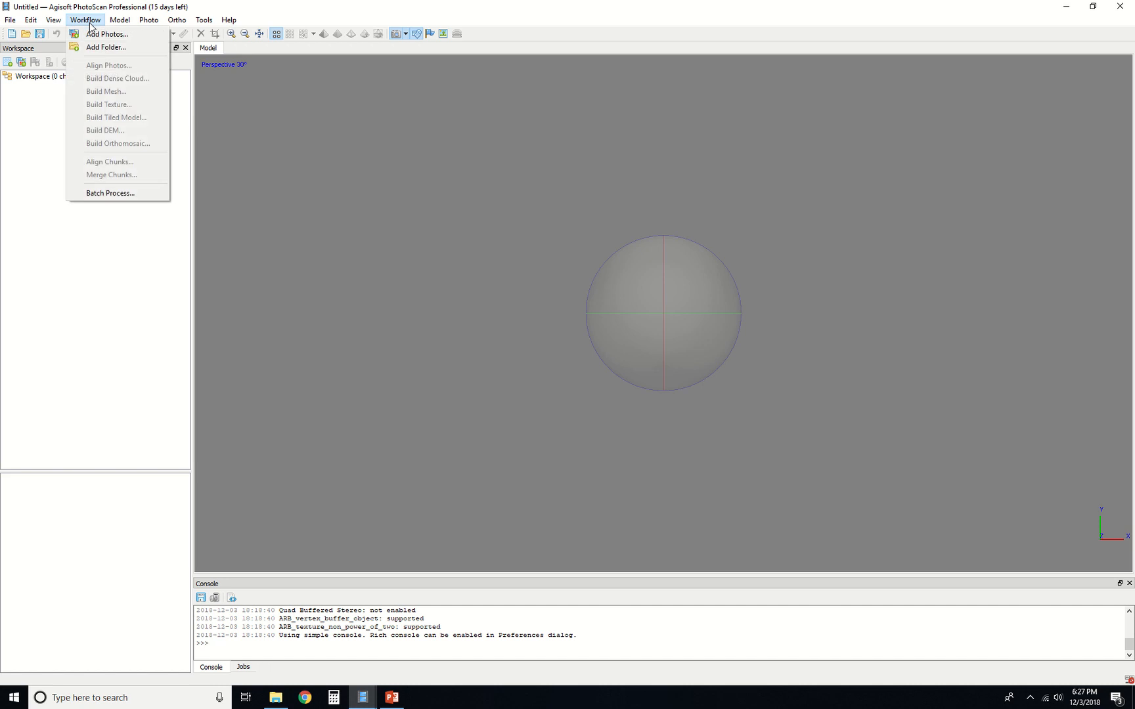
click(144, 39)
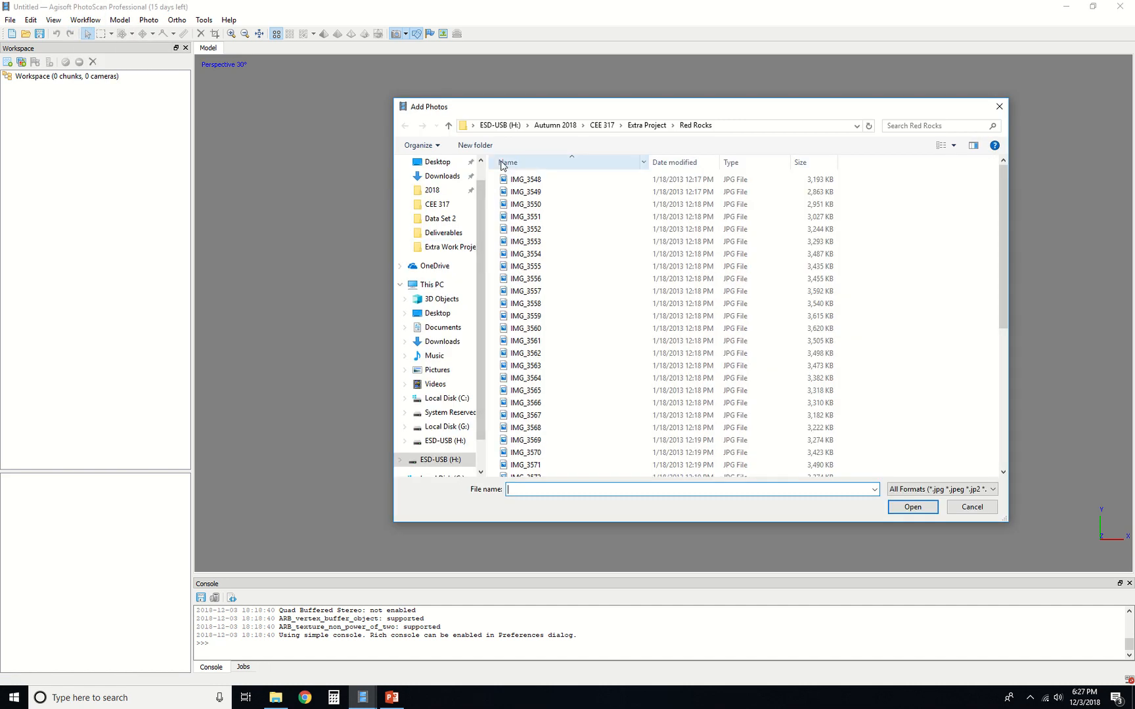
click(554, 188)
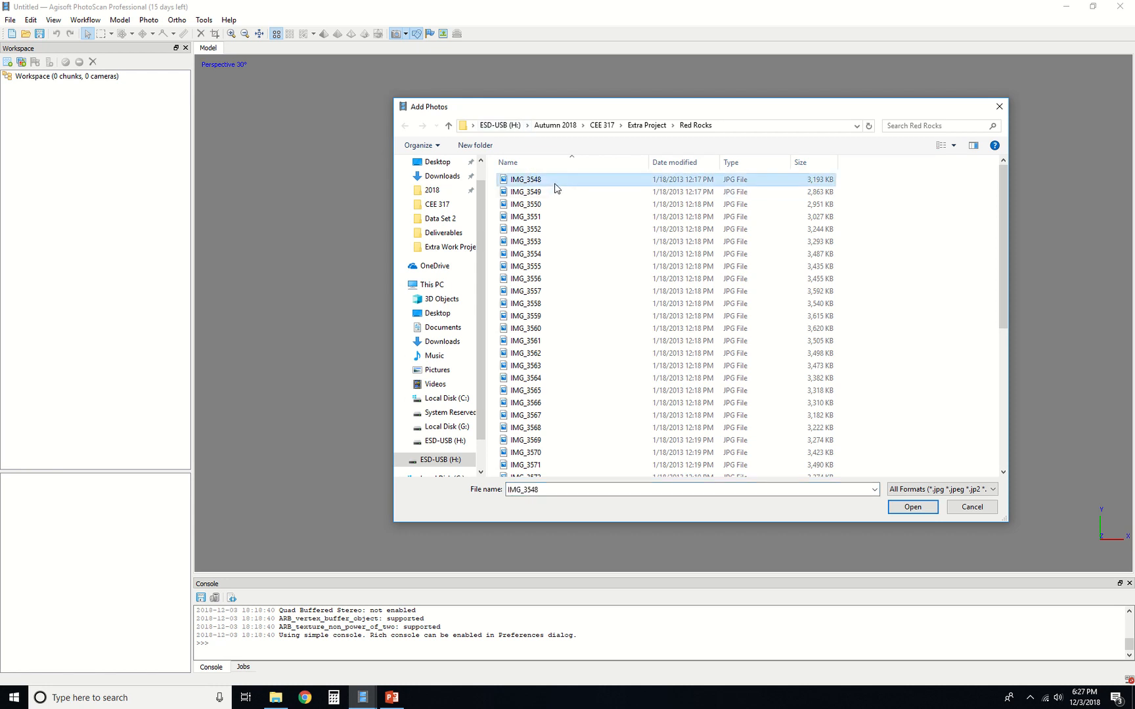
key(ctrl+a)
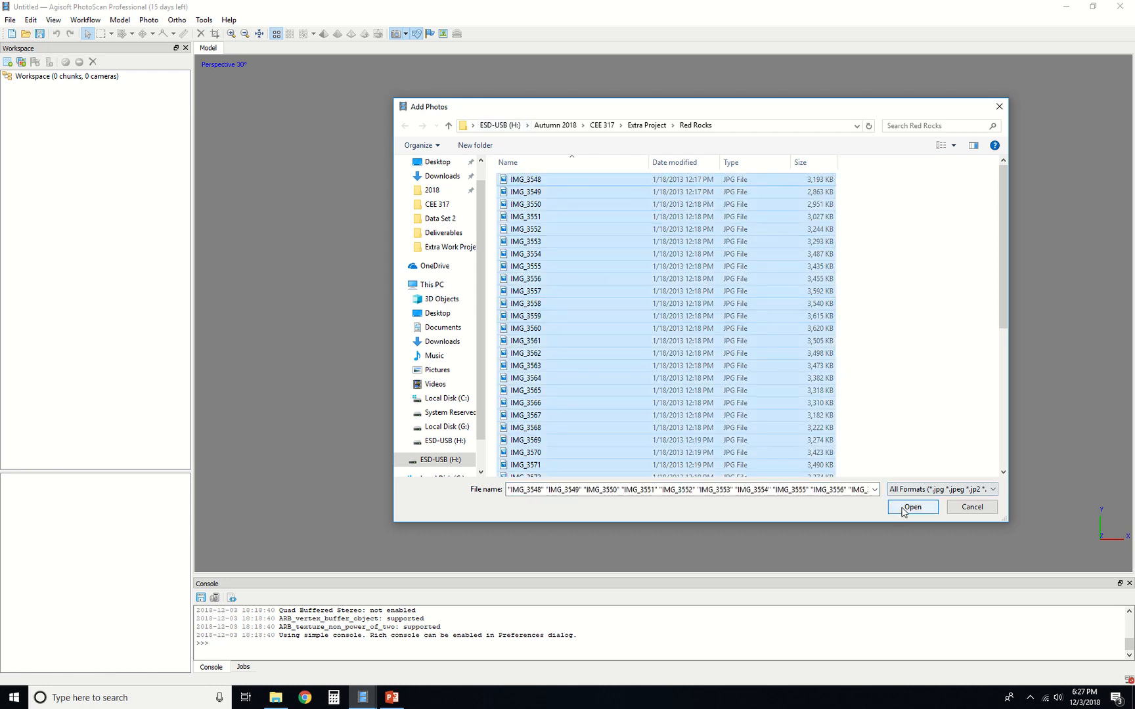
scroll(812, 402, down, 6)
scroll(812, 406, up, 4)
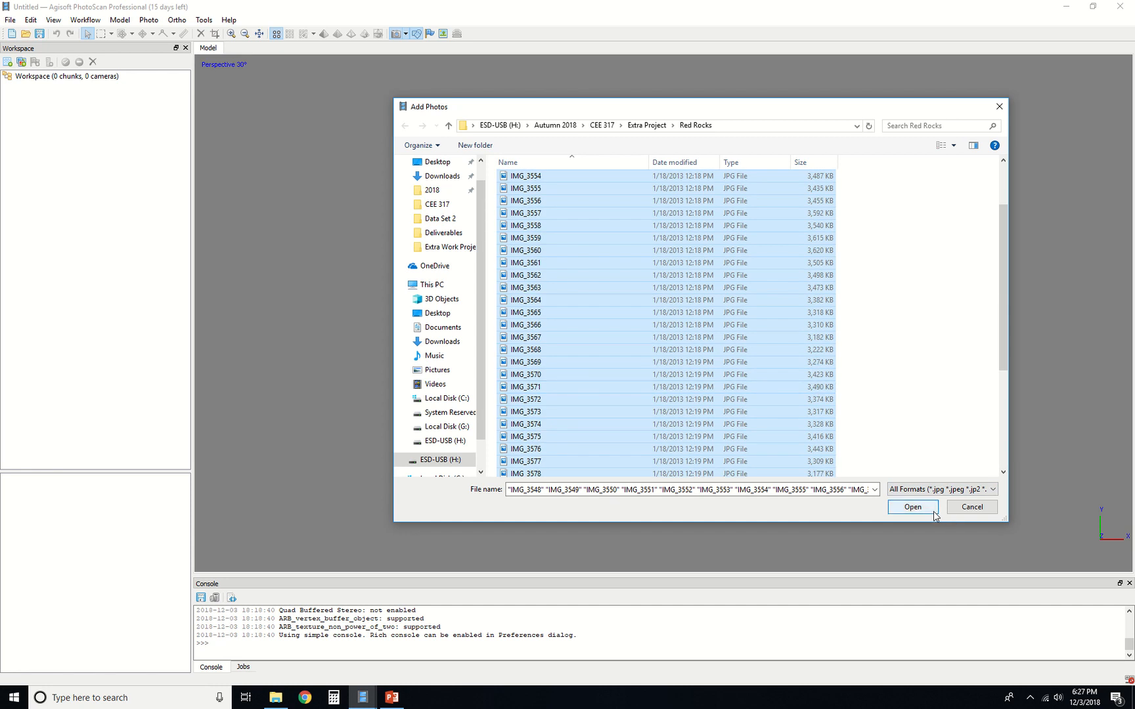
click(913, 507)
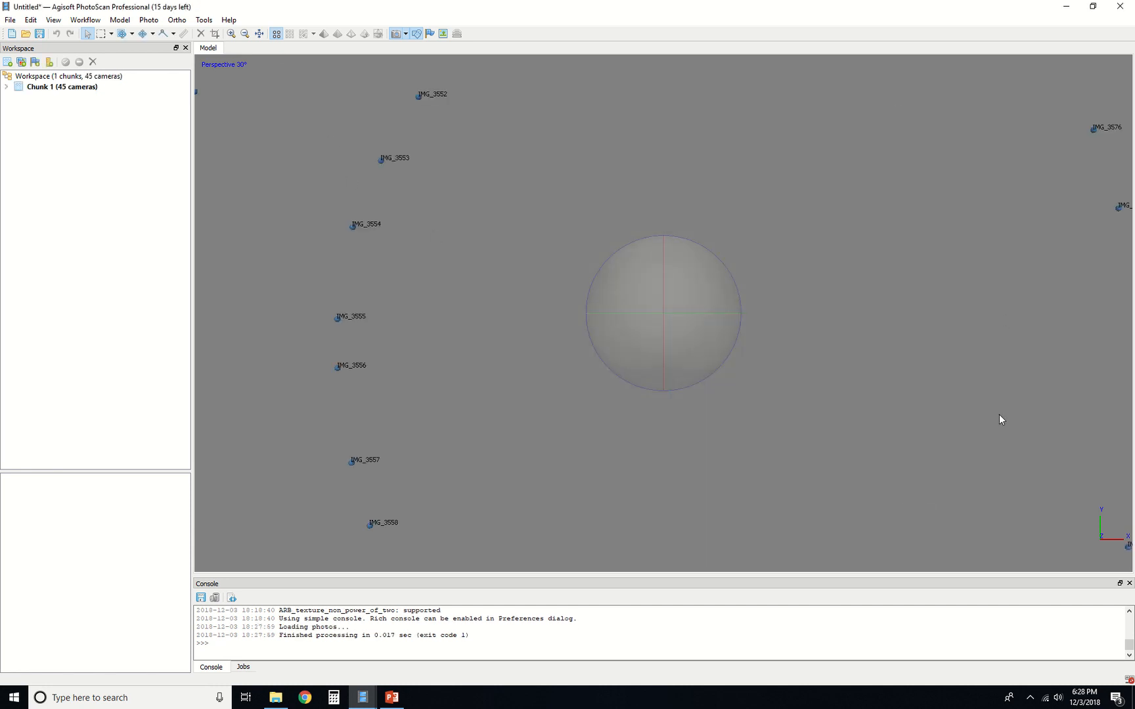
Examine the imported camera positions in the model view and the list of cameras in Chunk 1.
scroll(554, 380, down, 3)
scroll(619, 395, down, 2)
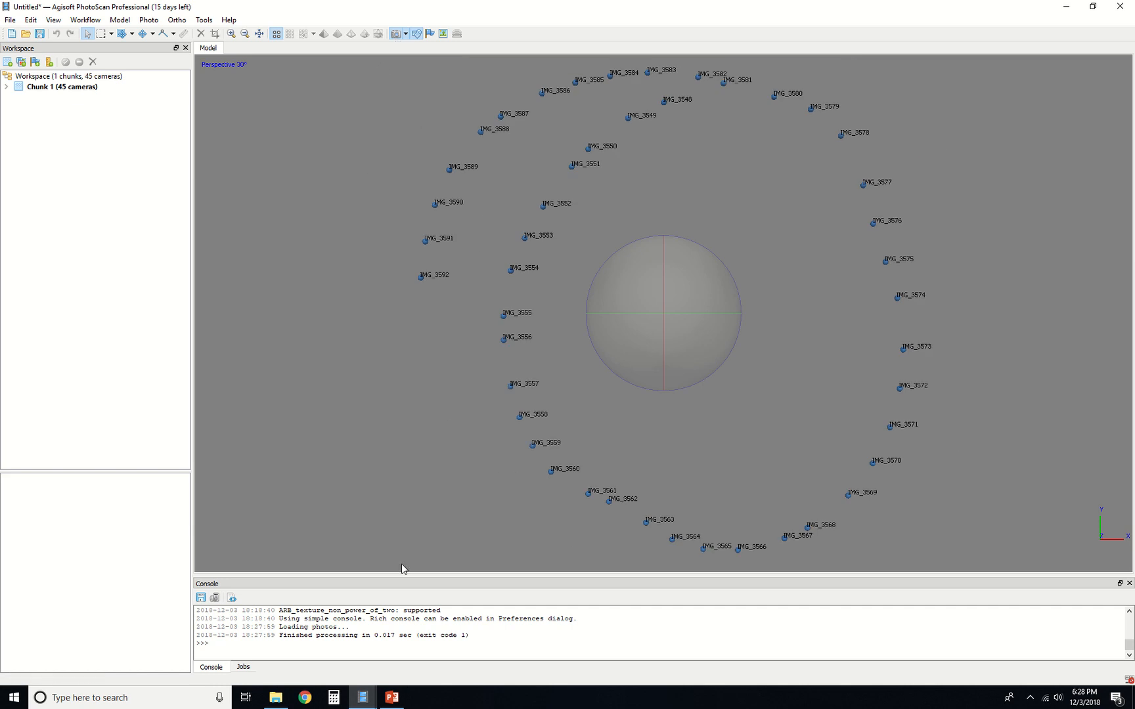
click(396, 35)
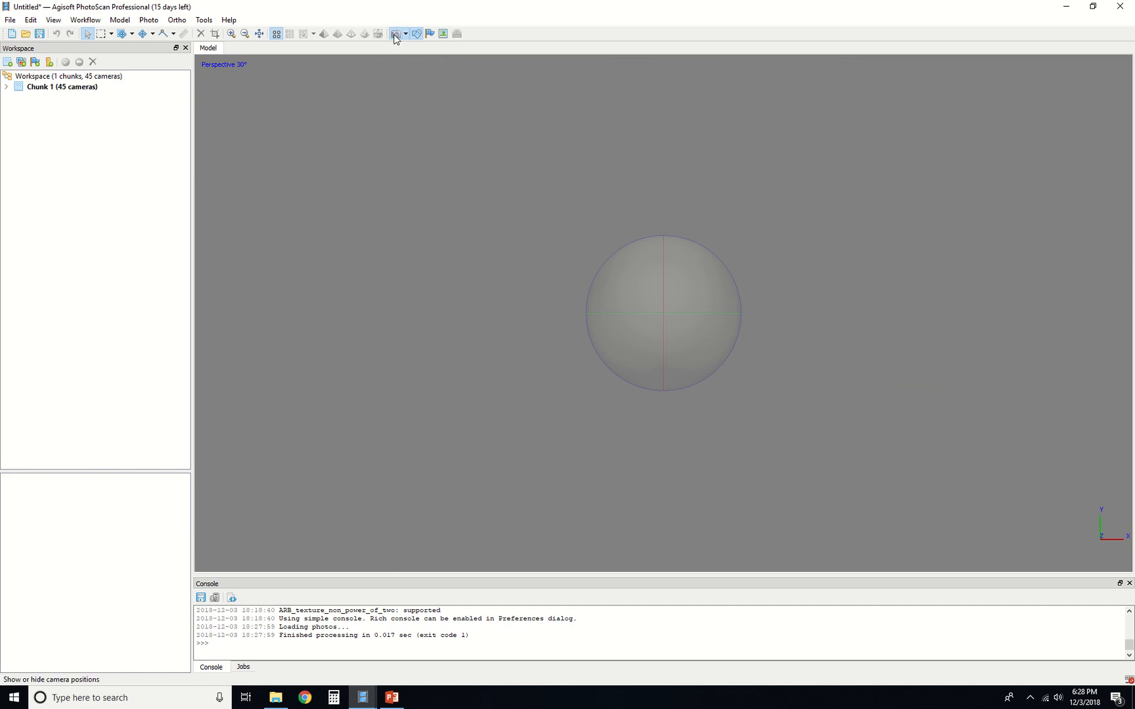
click(395, 34)
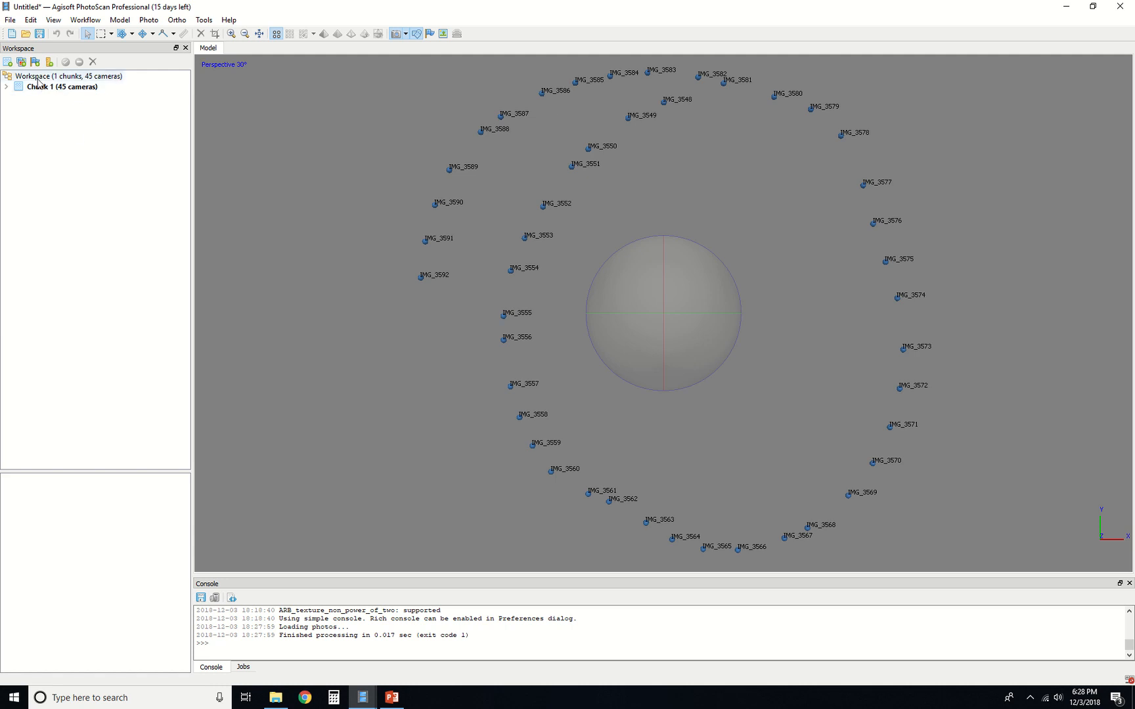
click(6, 86)
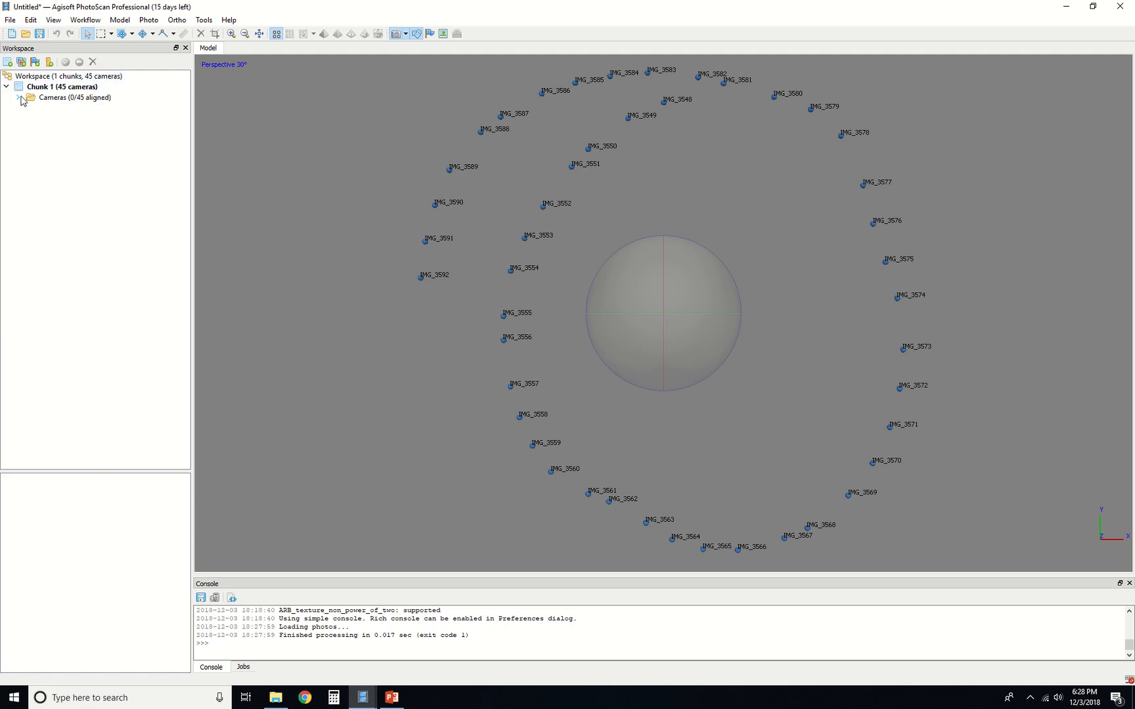
click(18, 98)
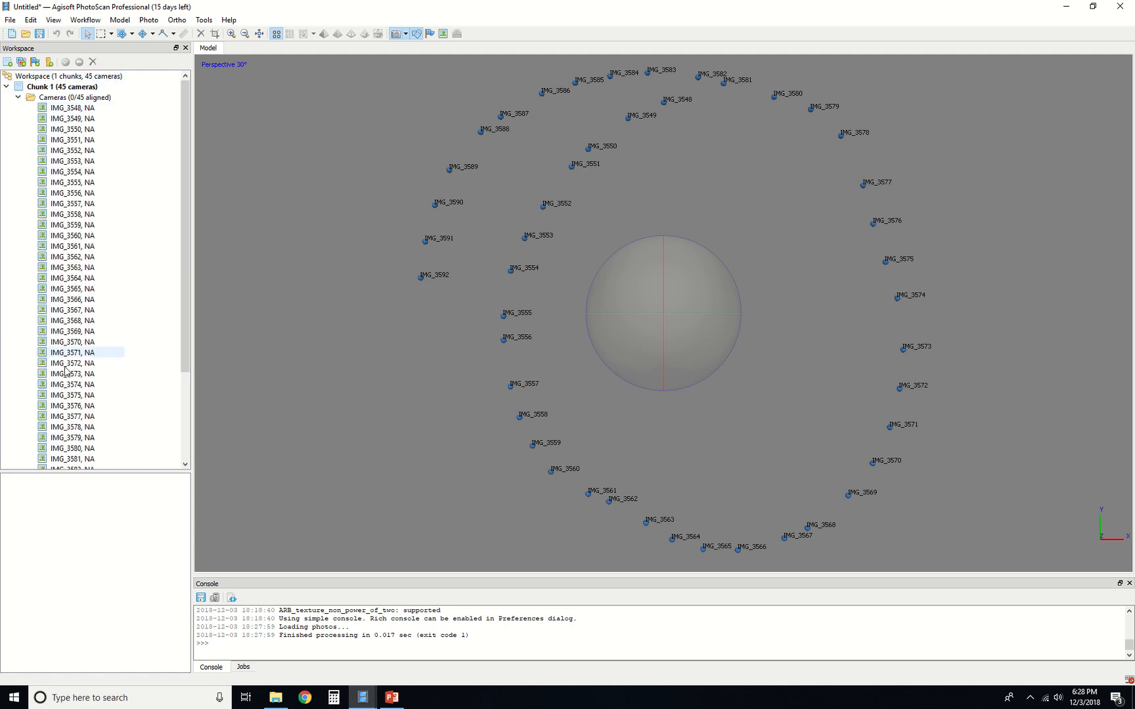
click(19, 97)
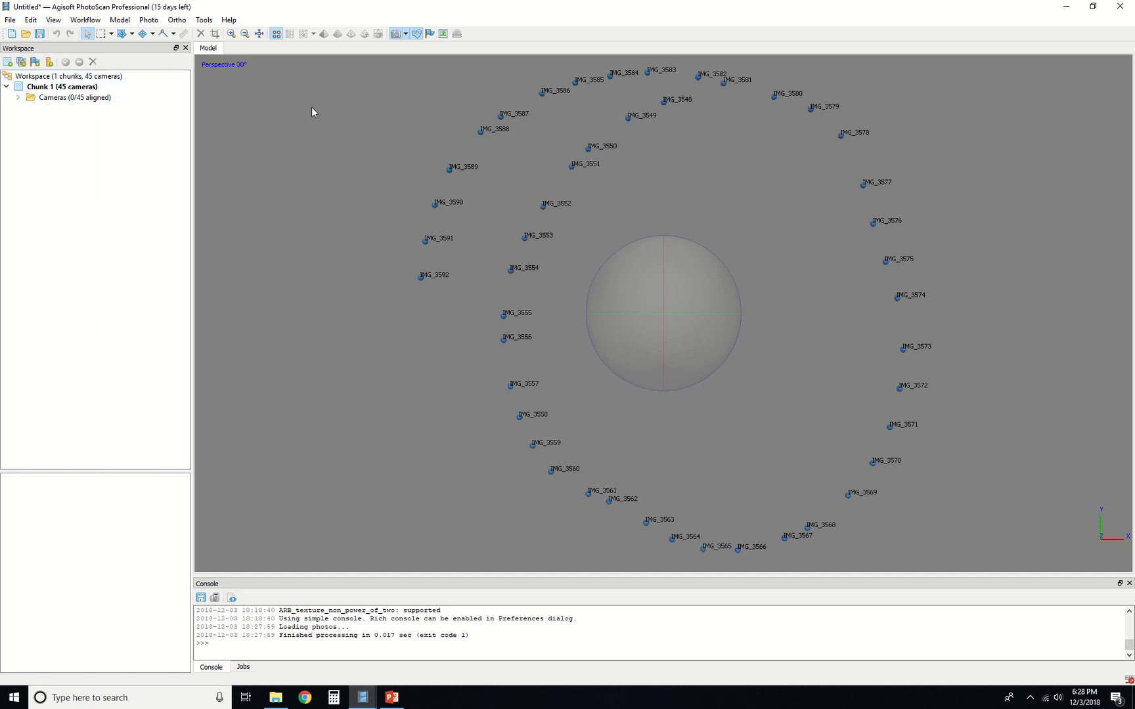
Align the photos at Medium accuracy with generic and reference preselection, key point limit 40,000 and tie point limit 4,000, showing the processing details.
click(99, 22)
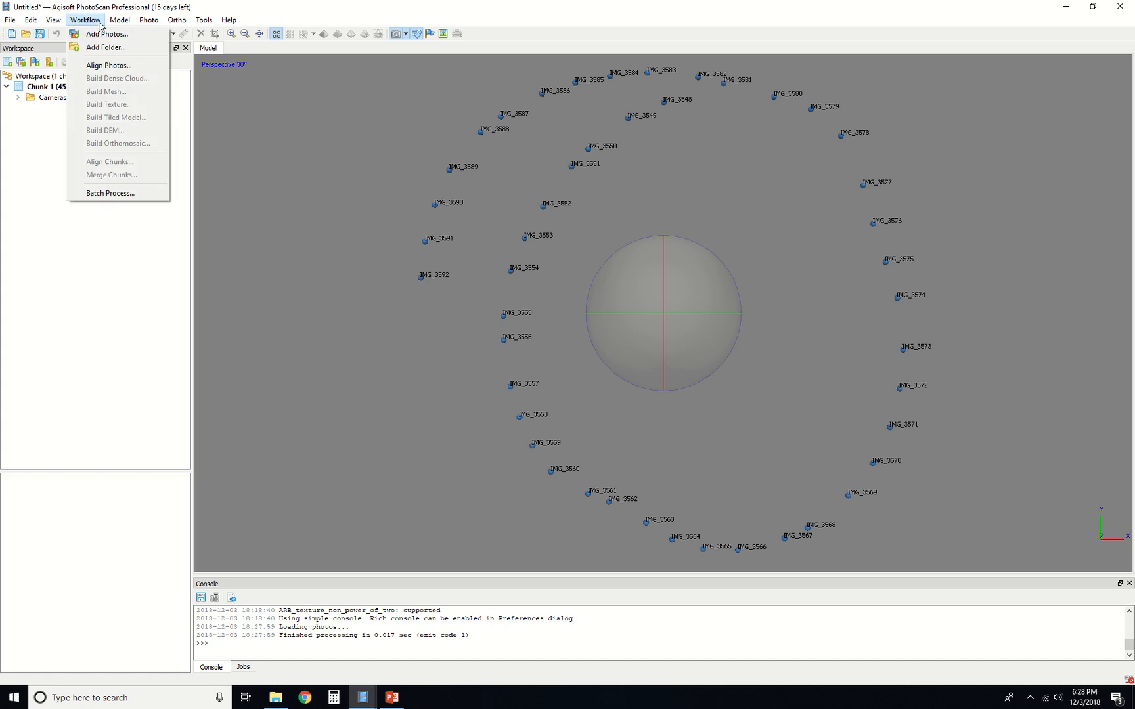
click(153, 70)
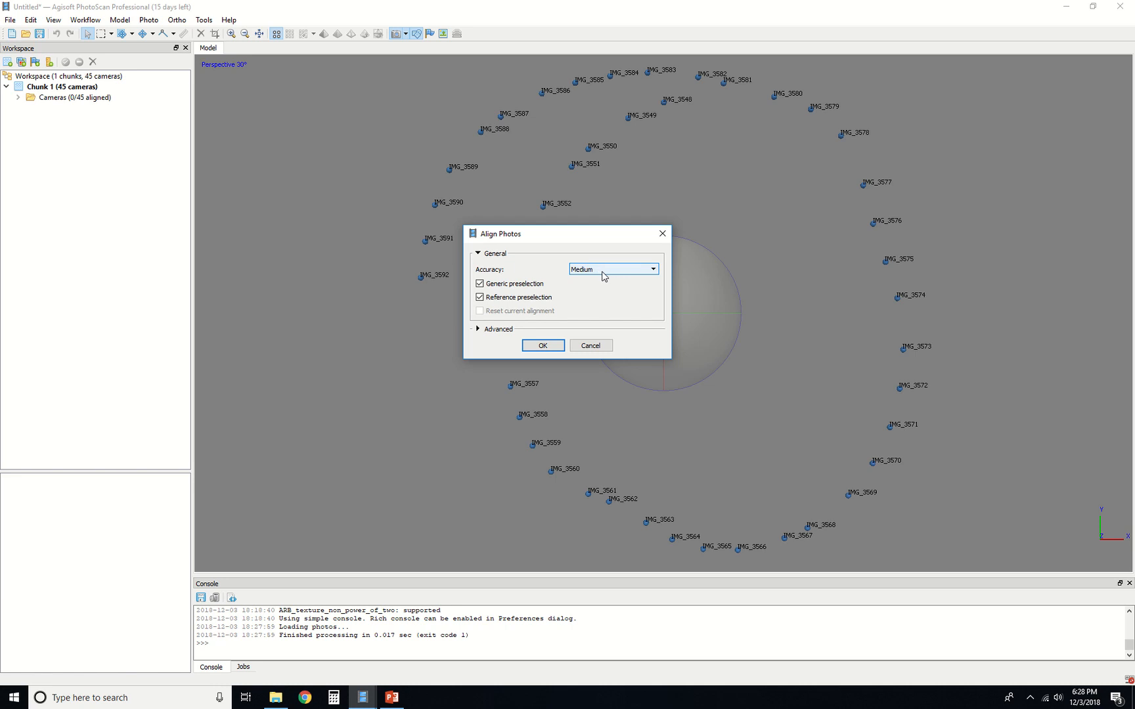
click(491, 329)
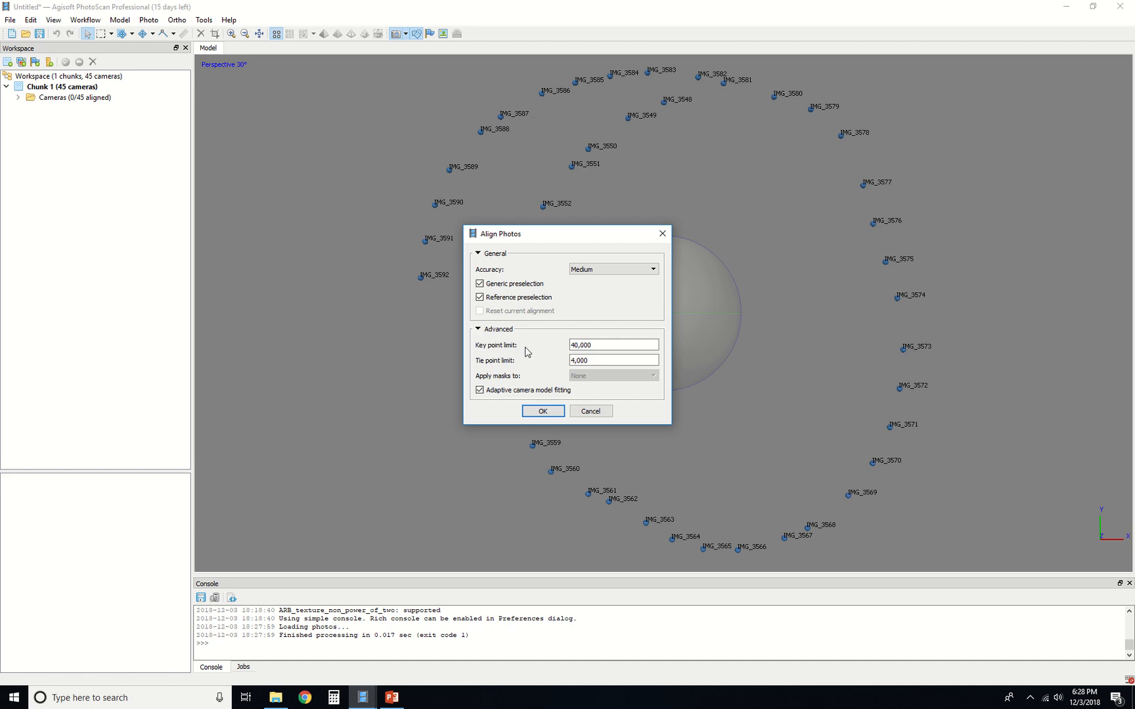
click(541, 411)
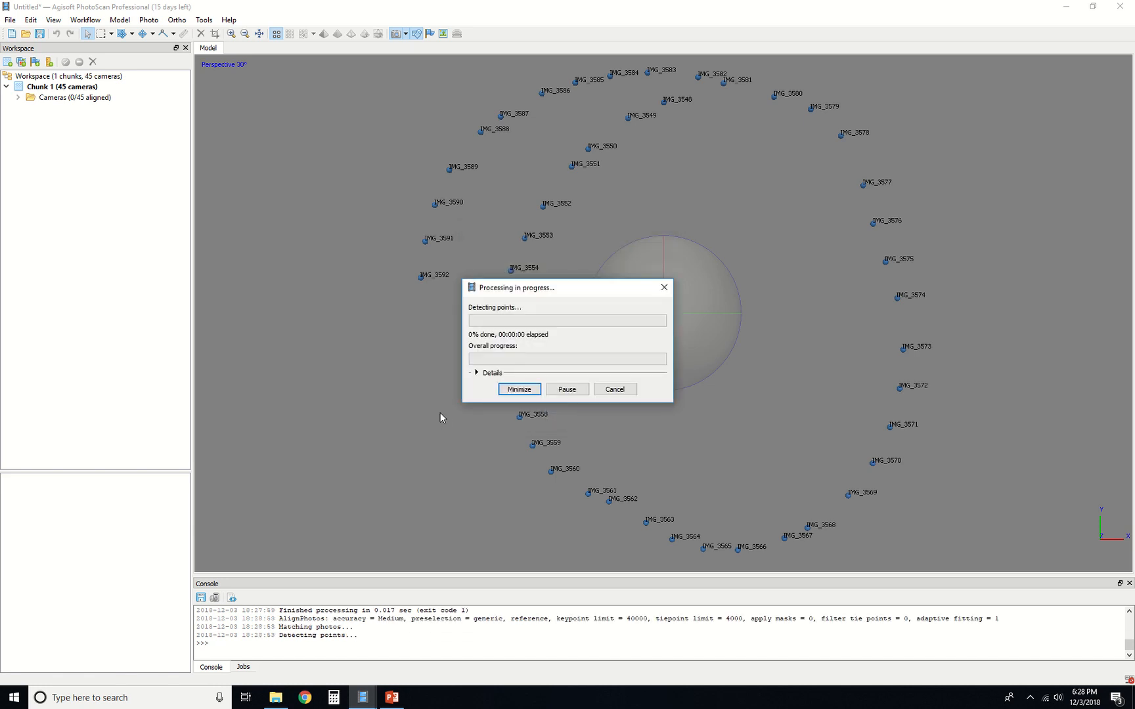
click(490, 373)
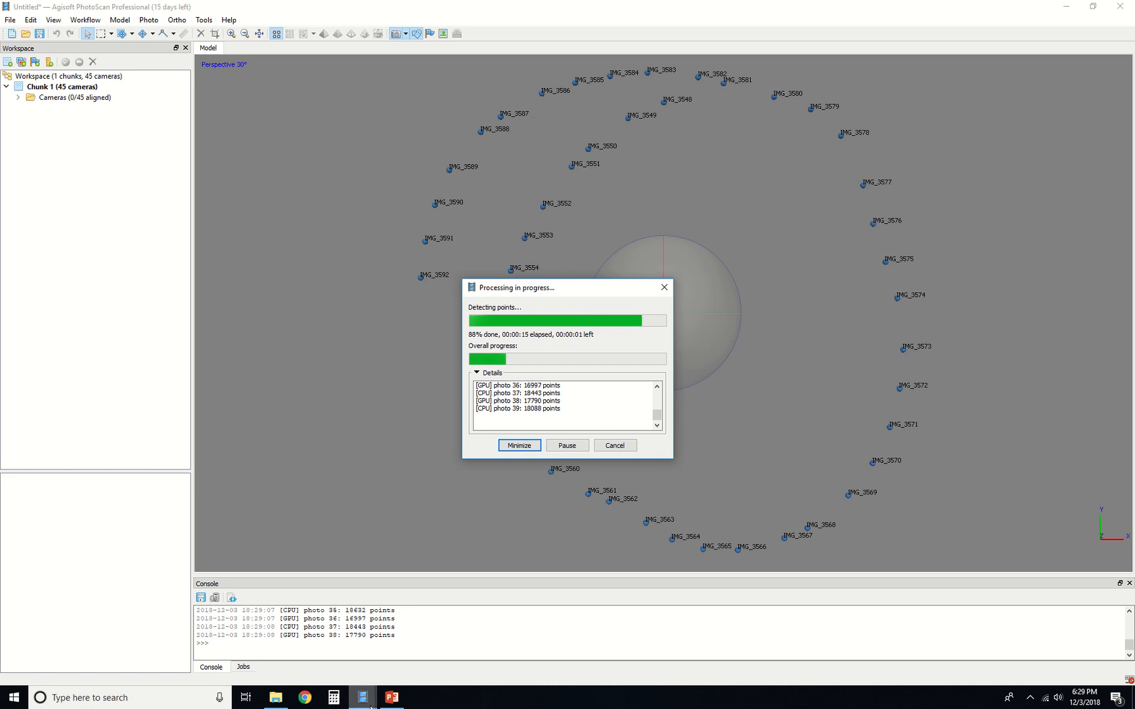
mouse_move(363, 696)
mouse_move(582, 4)
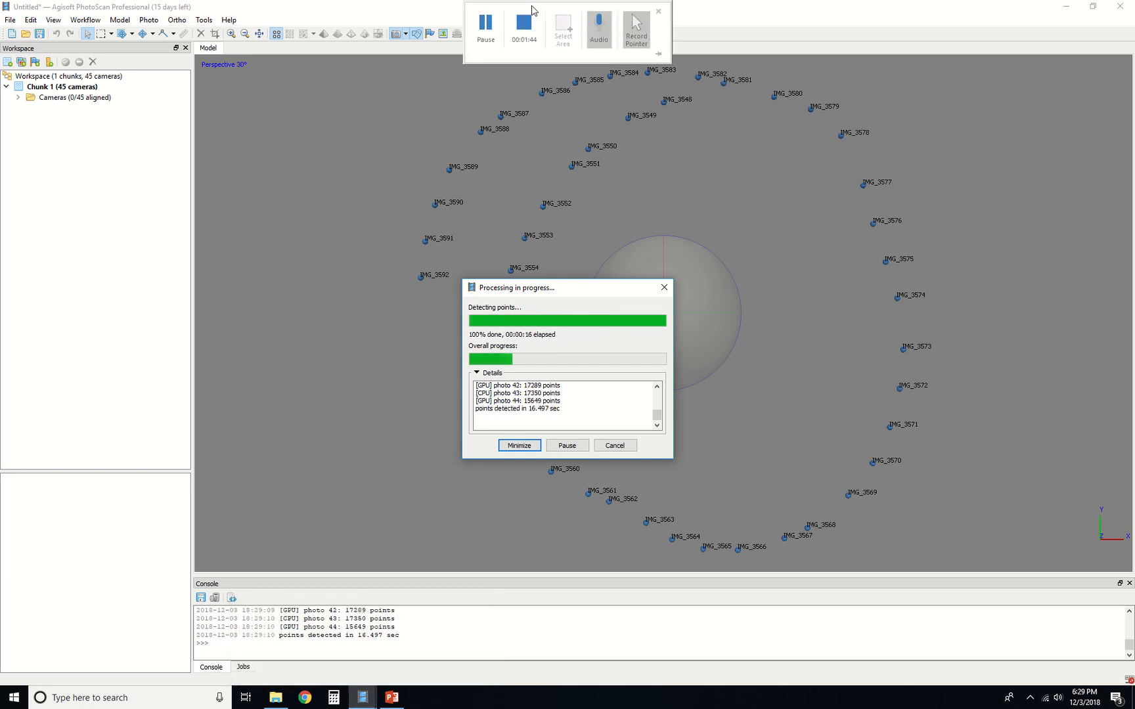
click(494, 23)
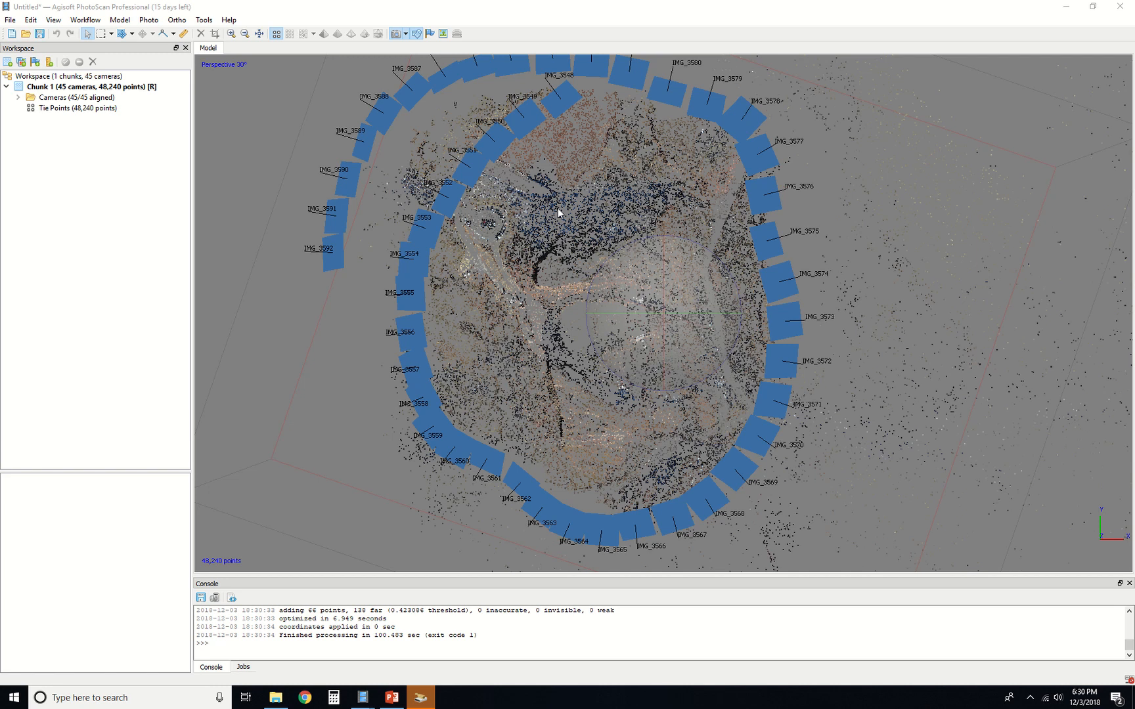
Hide the camera positions and view the aligned tie point cloud from the side.
scroll(557, 220, down, 6)
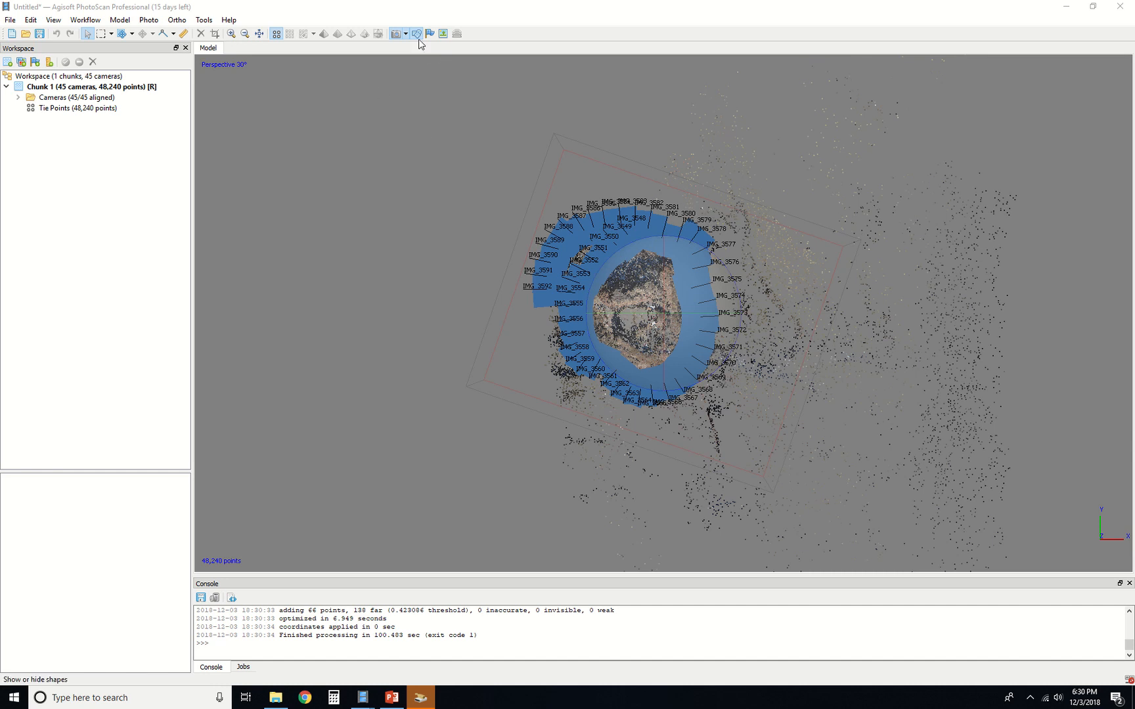
click(396, 33)
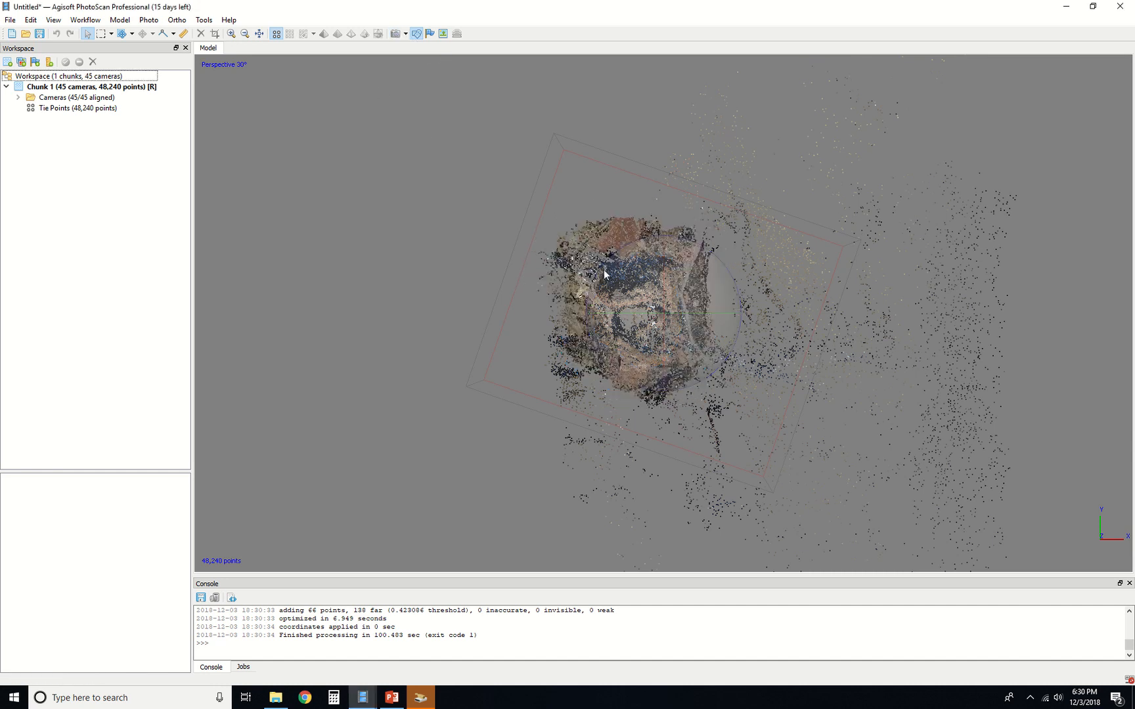
drag(628, 411, 675, 329)
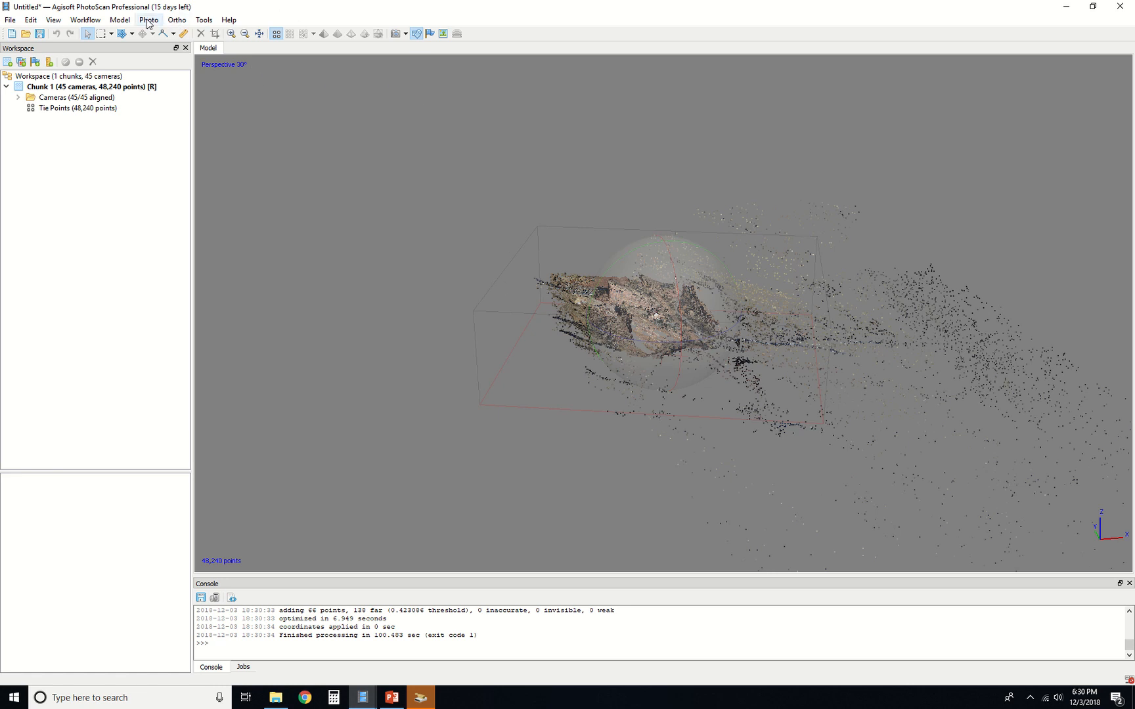
Select tie points by Gradual Selection with the Reconstruction uncertainty criterion at level 40.078 and delete them.
click(121, 21)
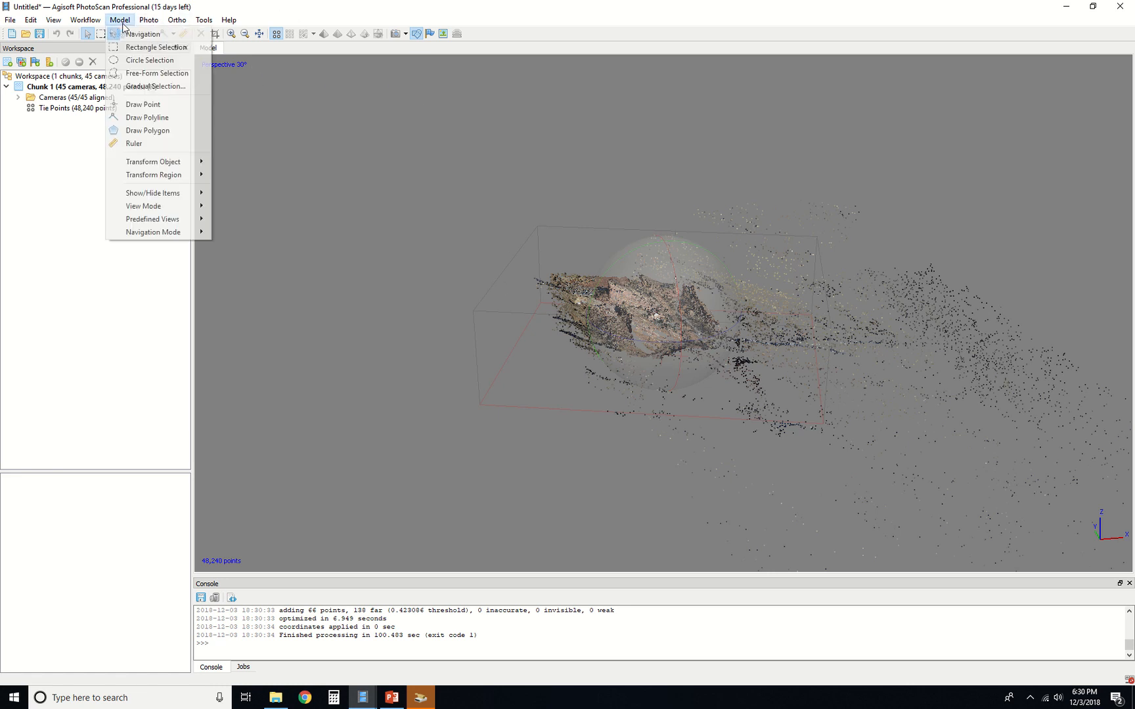
click(194, 91)
drag(560, 299, 379, 193)
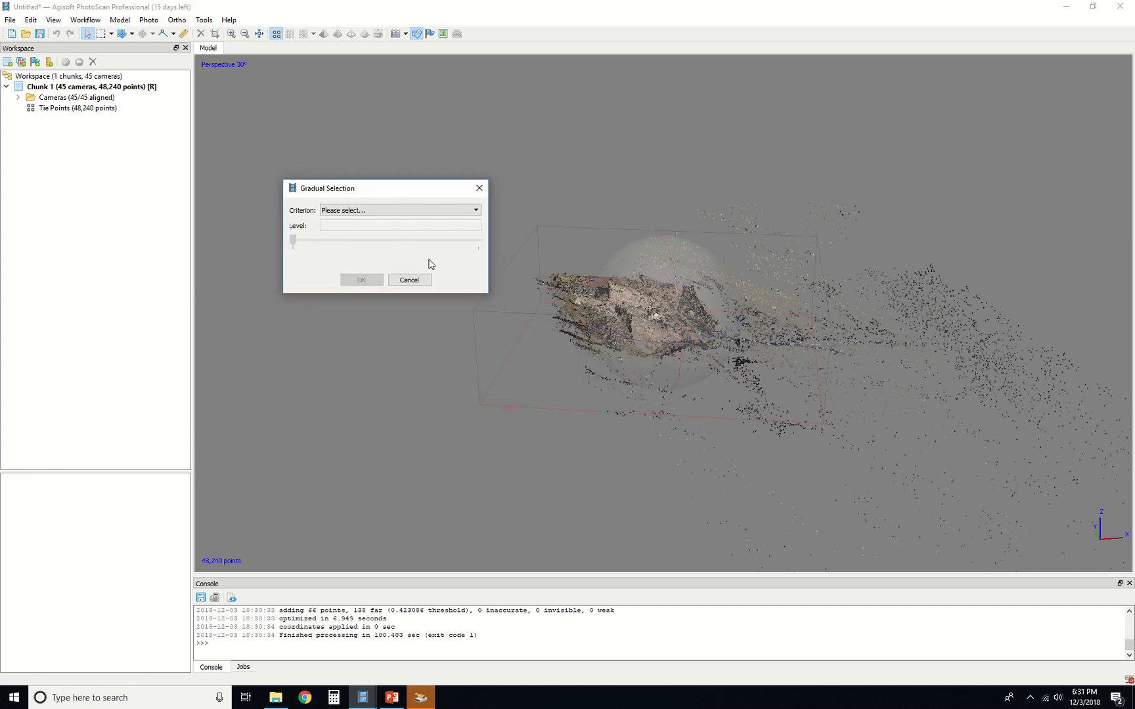
click(425, 211)
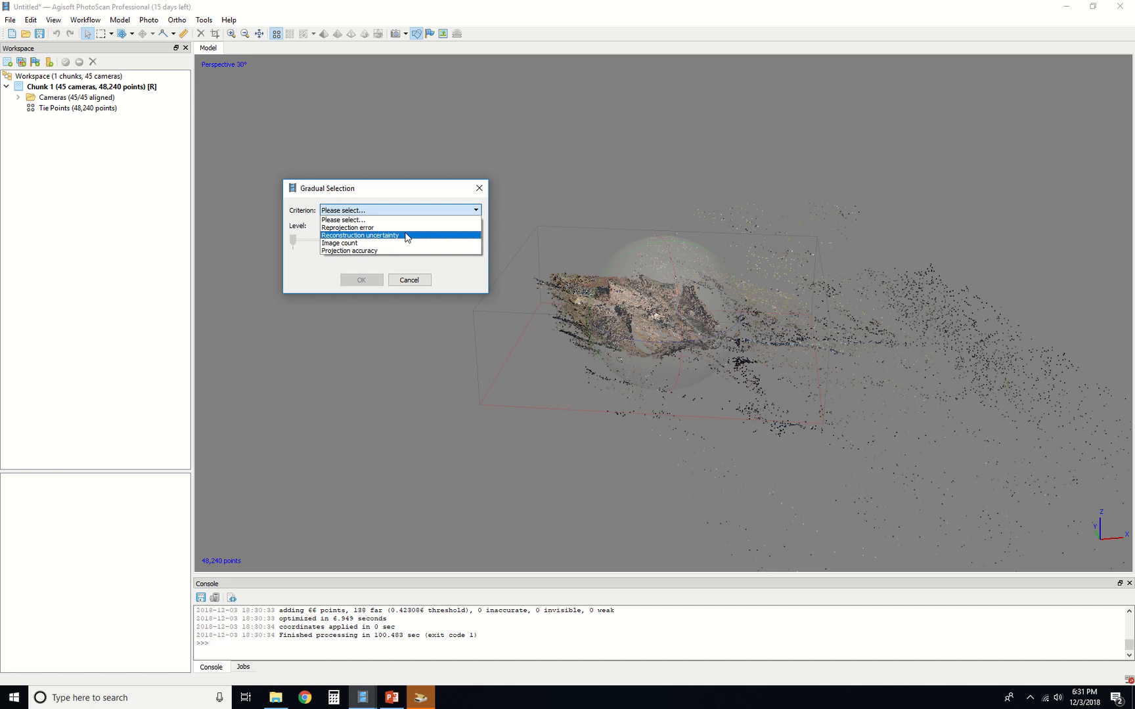
click(406, 236)
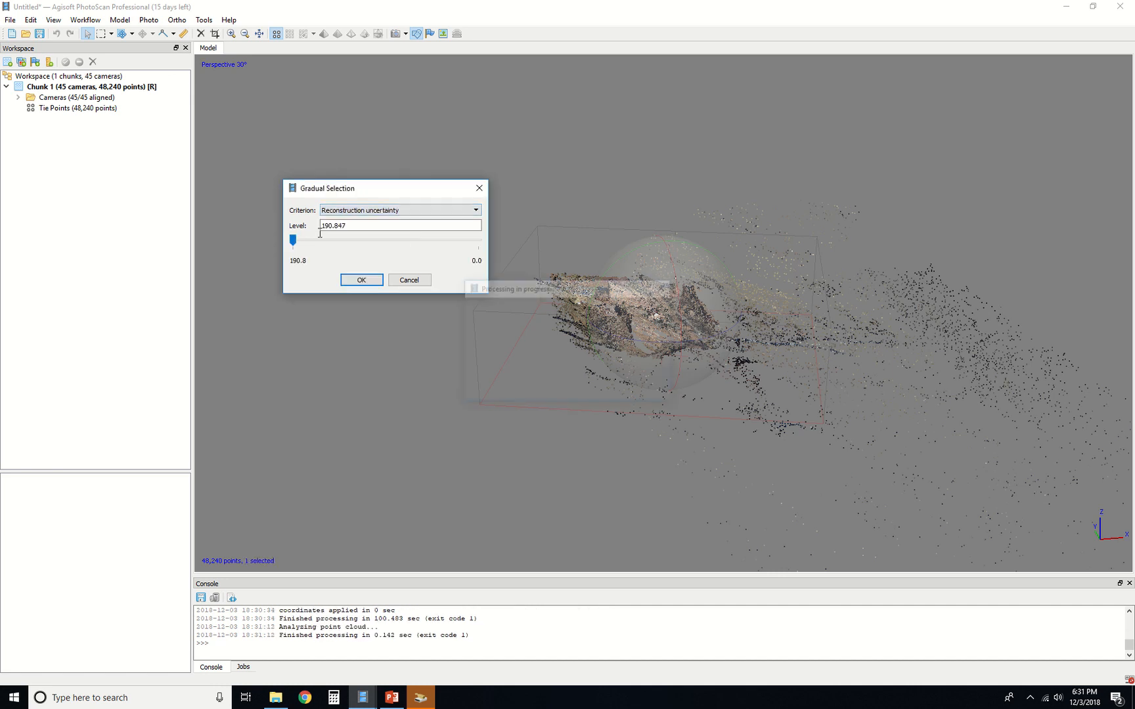
drag(293, 239, 440, 251)
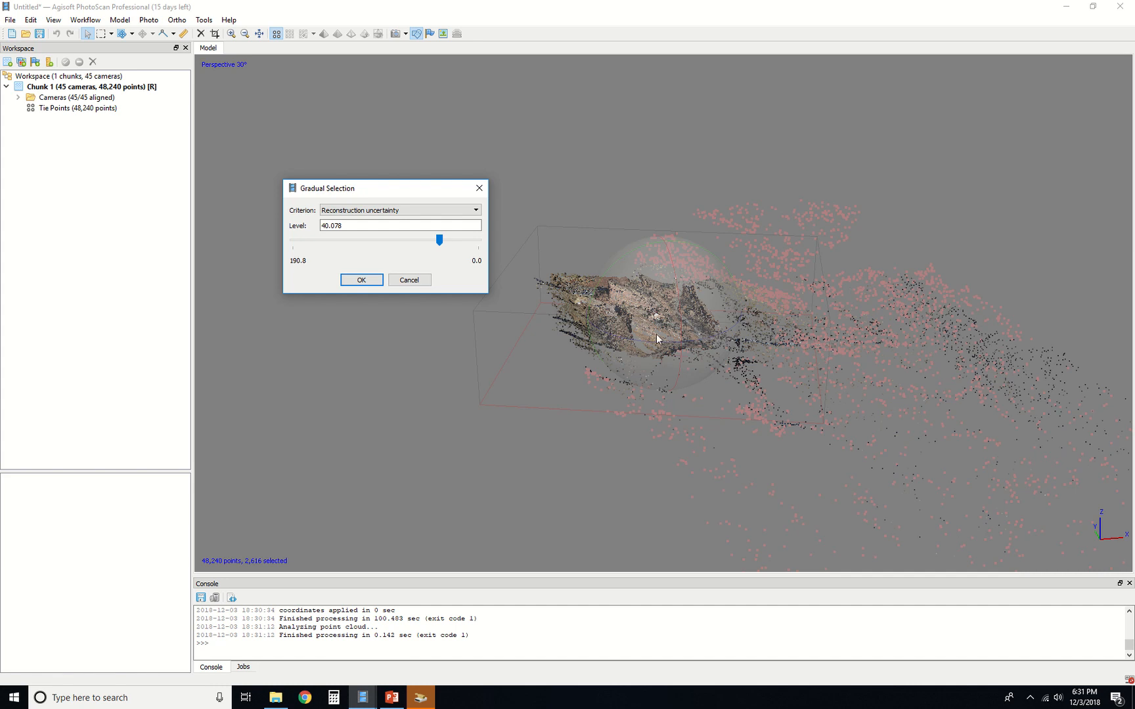
click(361, 280)
drag(708, 322, 795, 329)
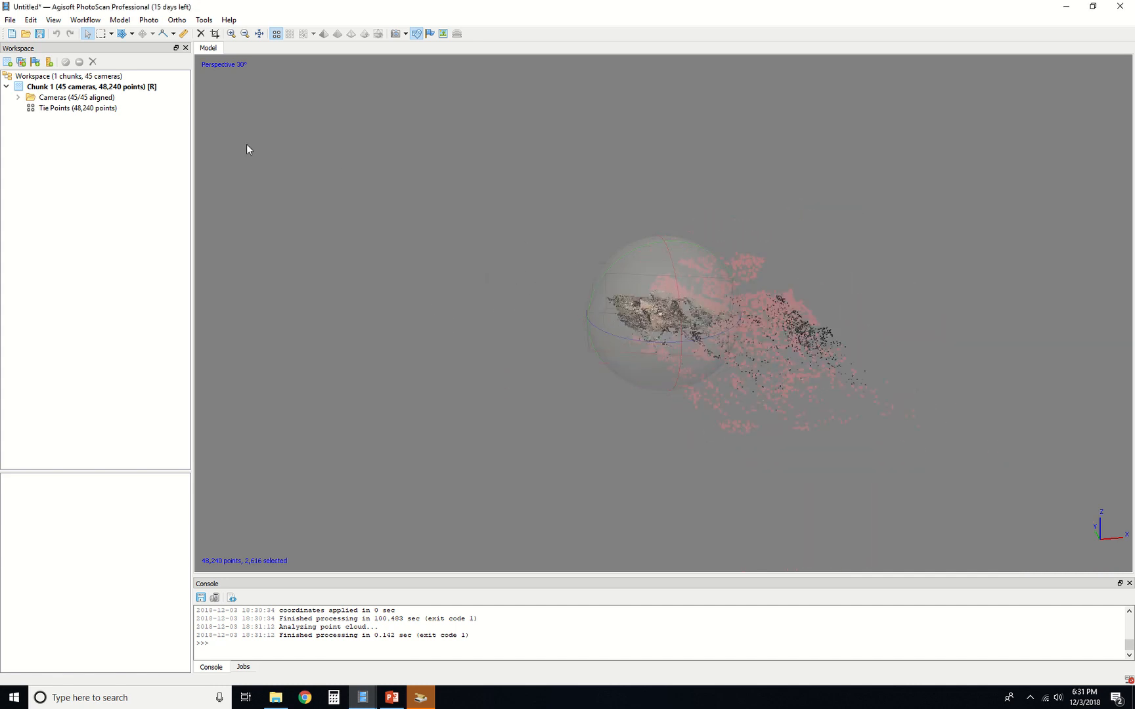
click(201, 34)
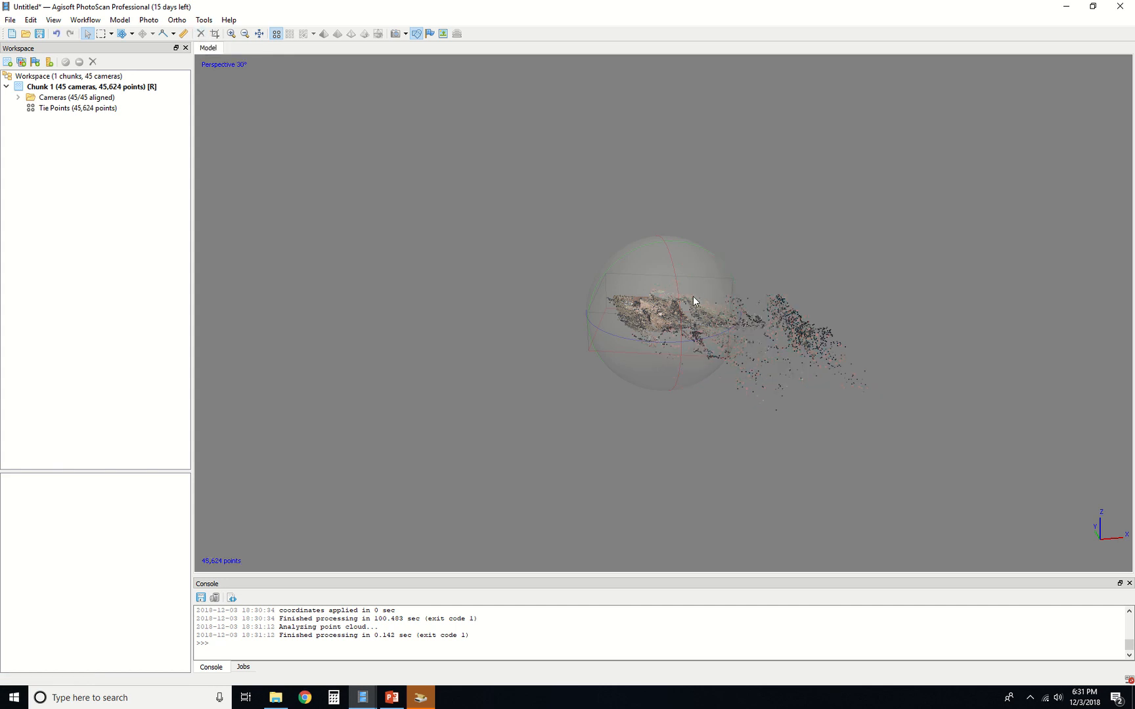
Free-form select the scattered tie points lying beyond the reconstruction region's +X side and delete them.
drag(685, 291, 629, 289)
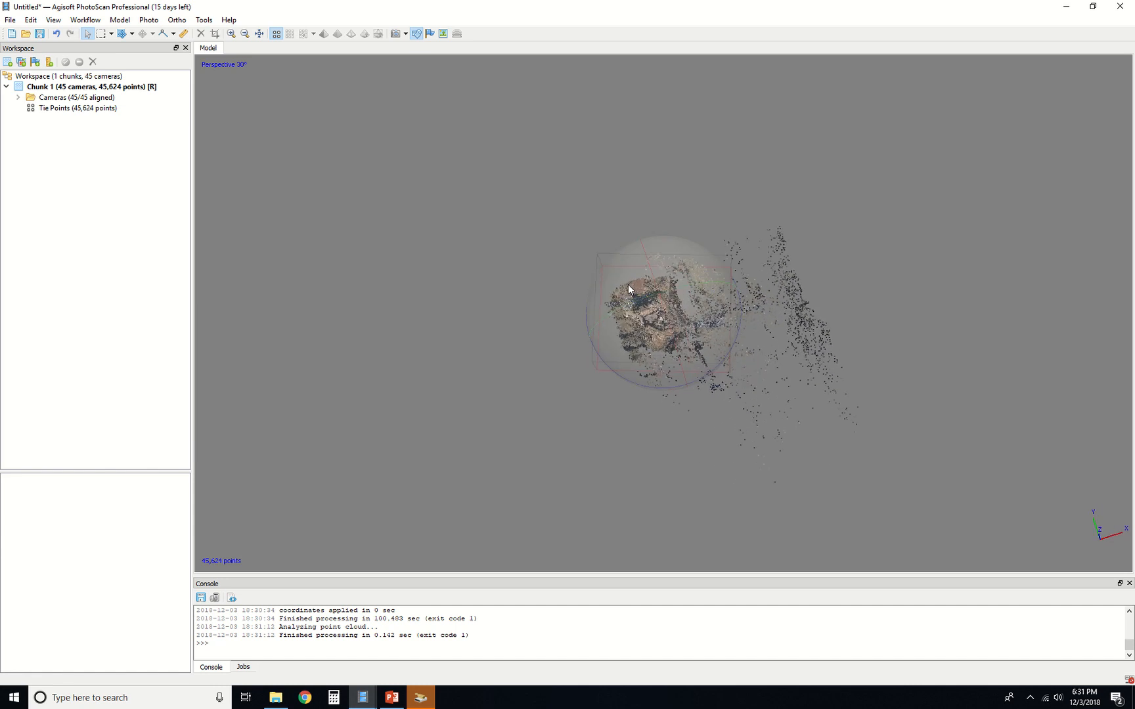
click(111, 33)
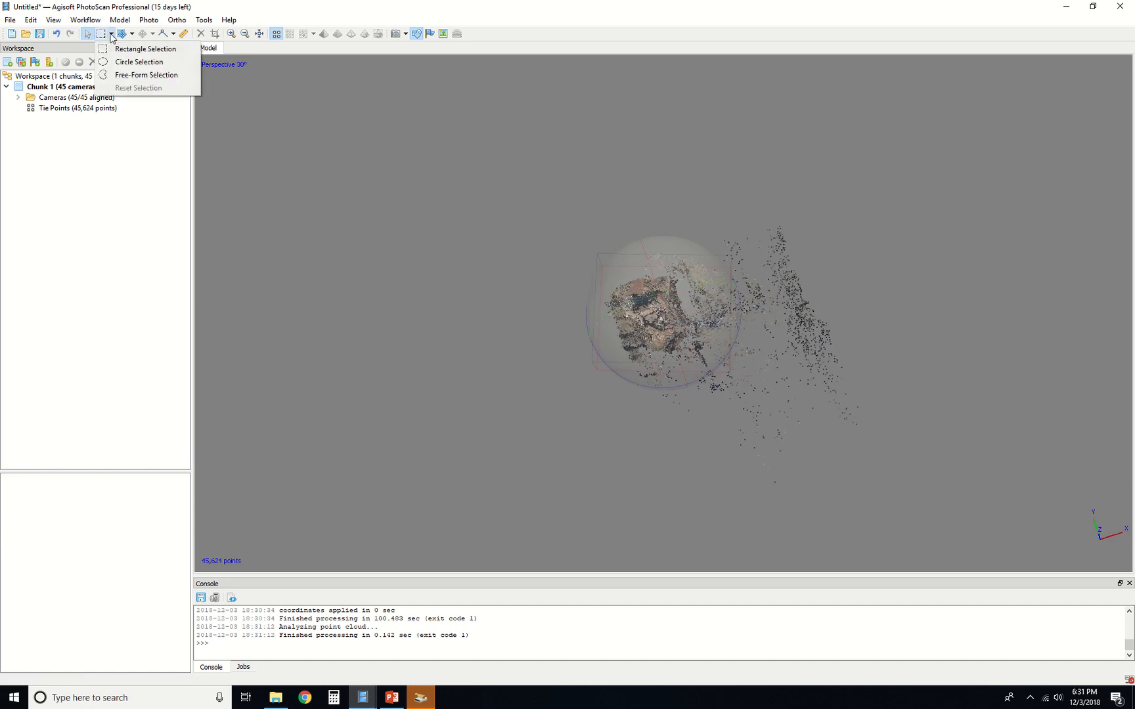
click(129, 74)
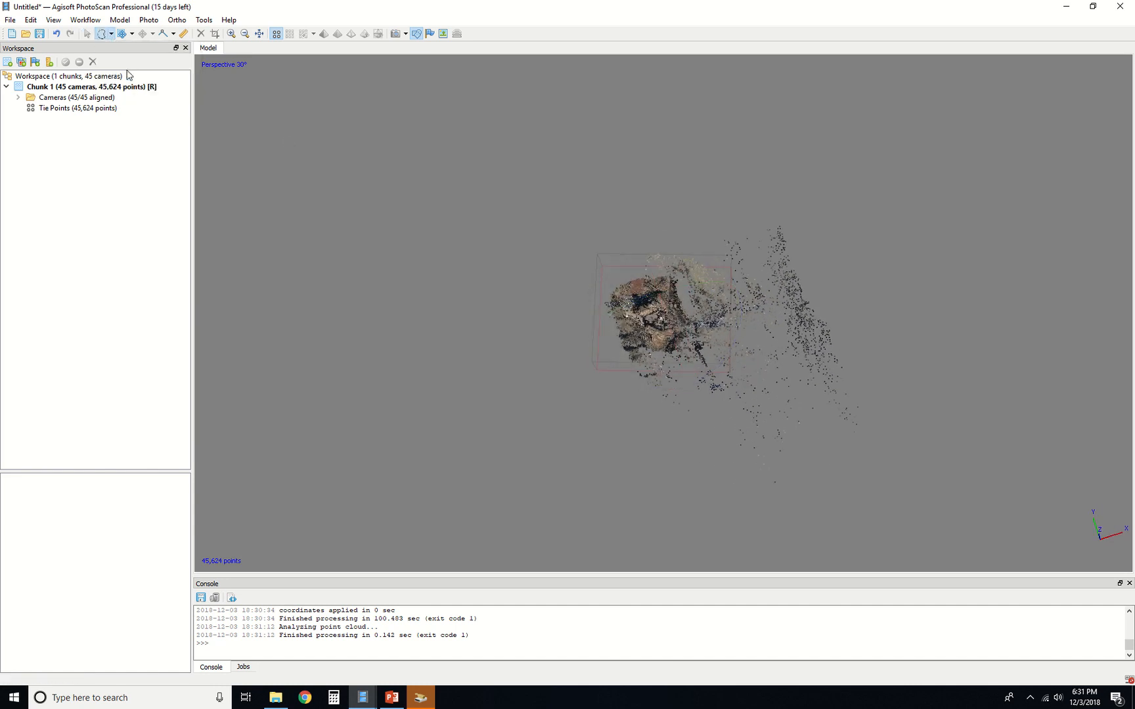
click(111, 34)
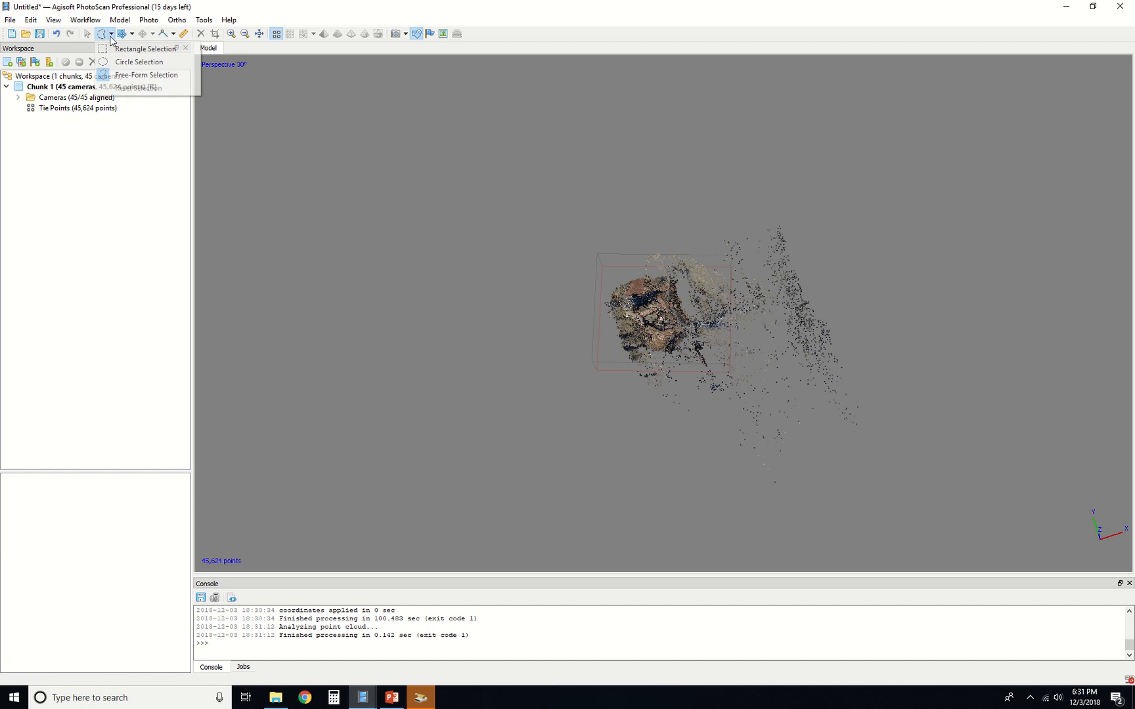
click(175, 75)
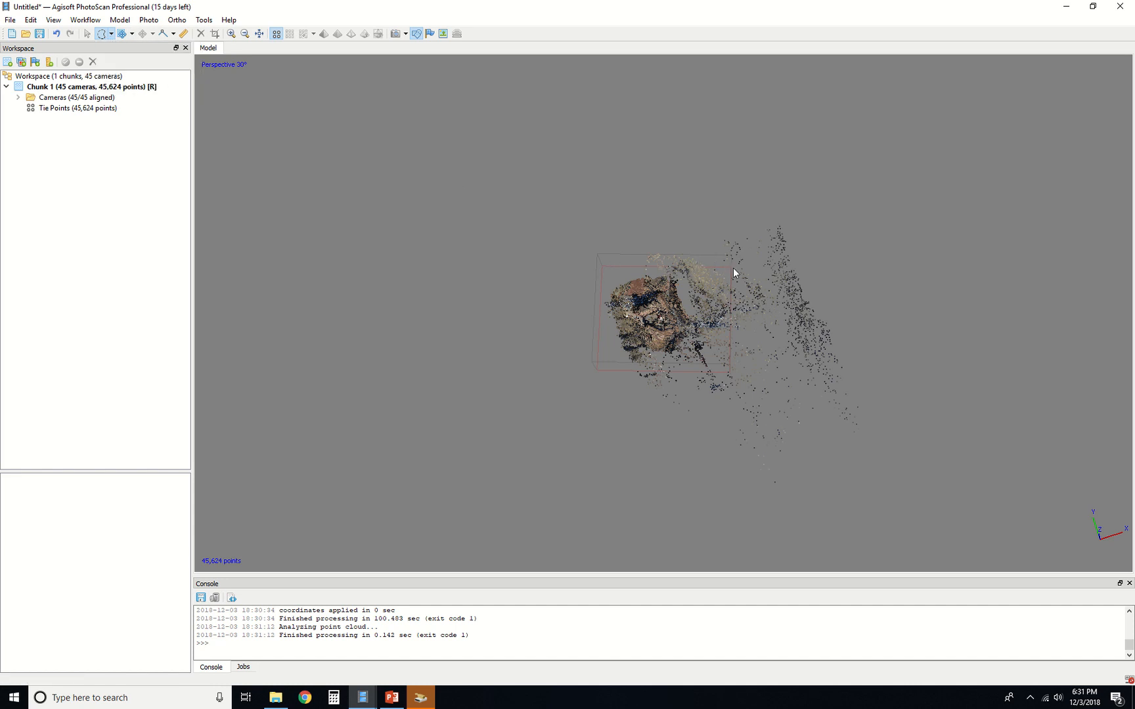
mouse_move(726, 452)
mouse_down()
mouse_move(834, 536)
mouse_move(1000, 303)
mouse_move(696, 130)
mouse_up()
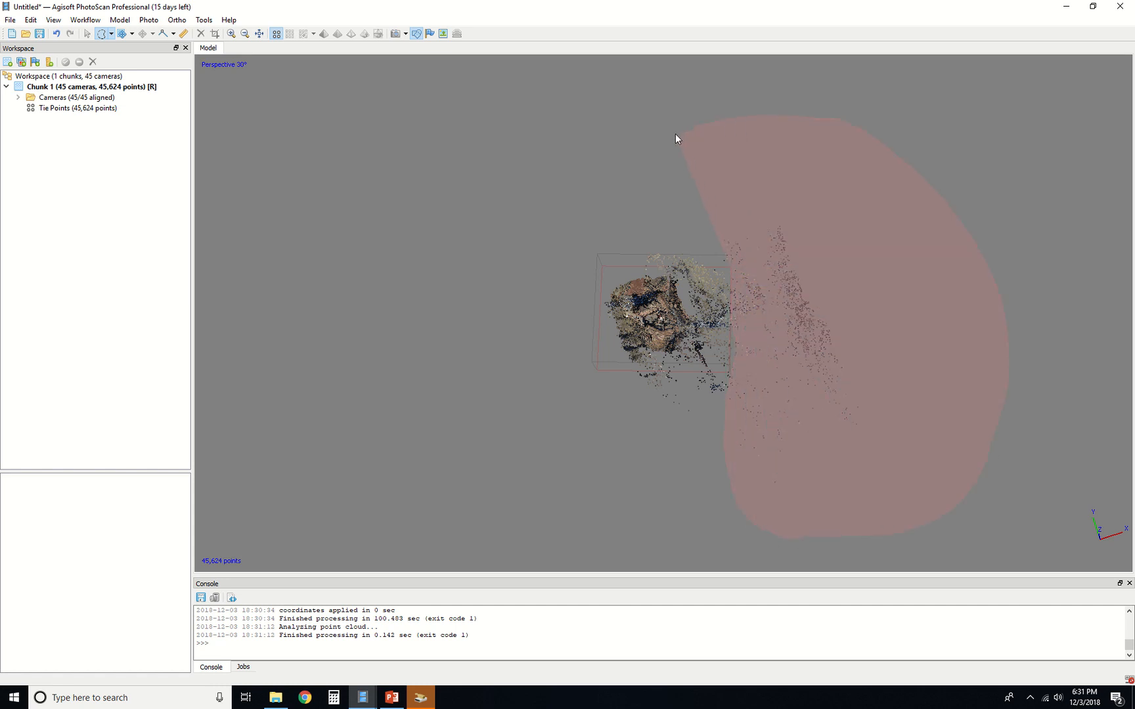
drag(676, 138, 676, 138)
key(Delete)
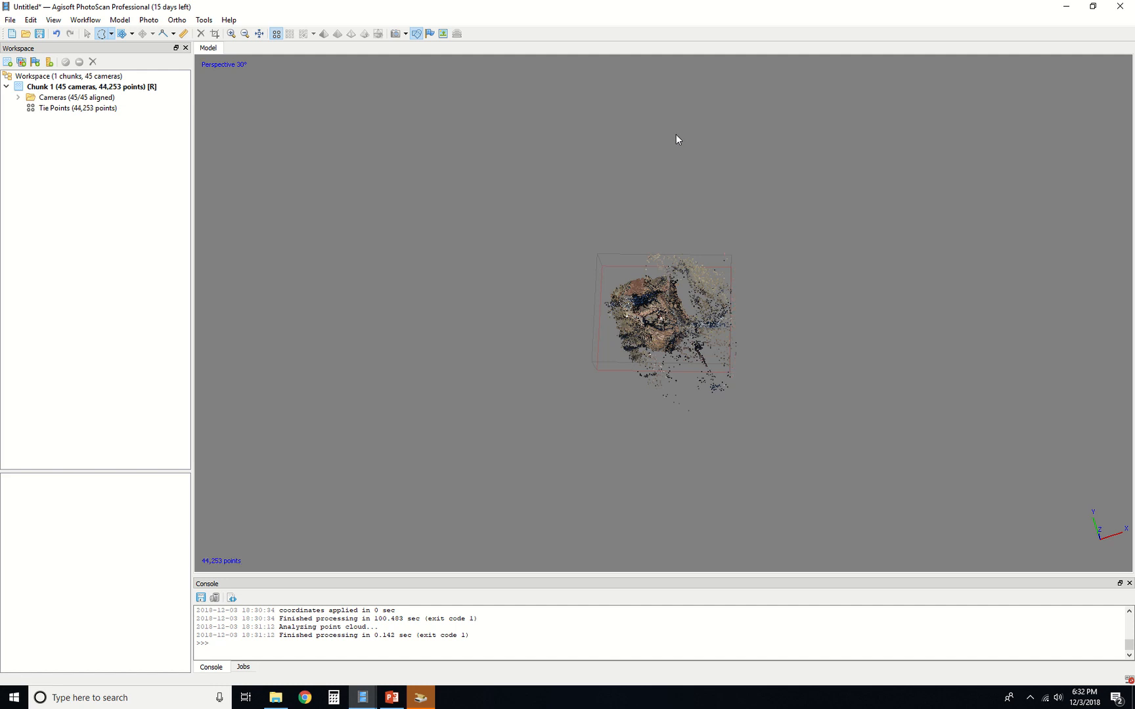
Free-form select and delete the stray tie points beyond the rock formation's +Y and -Y edges.
scroll(686, 266, up, 5)
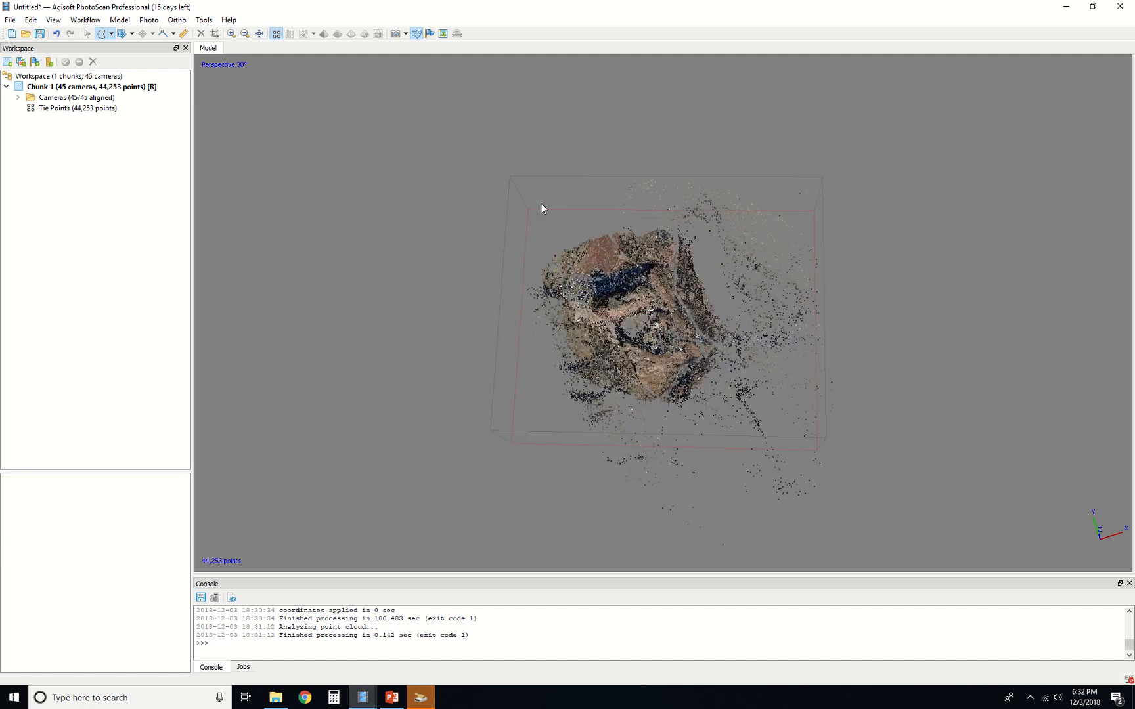
mouse_move(768, 212)
mouse_down()
mouse_move(727, 126)
mouse_move(537, 127)
mouse_up()
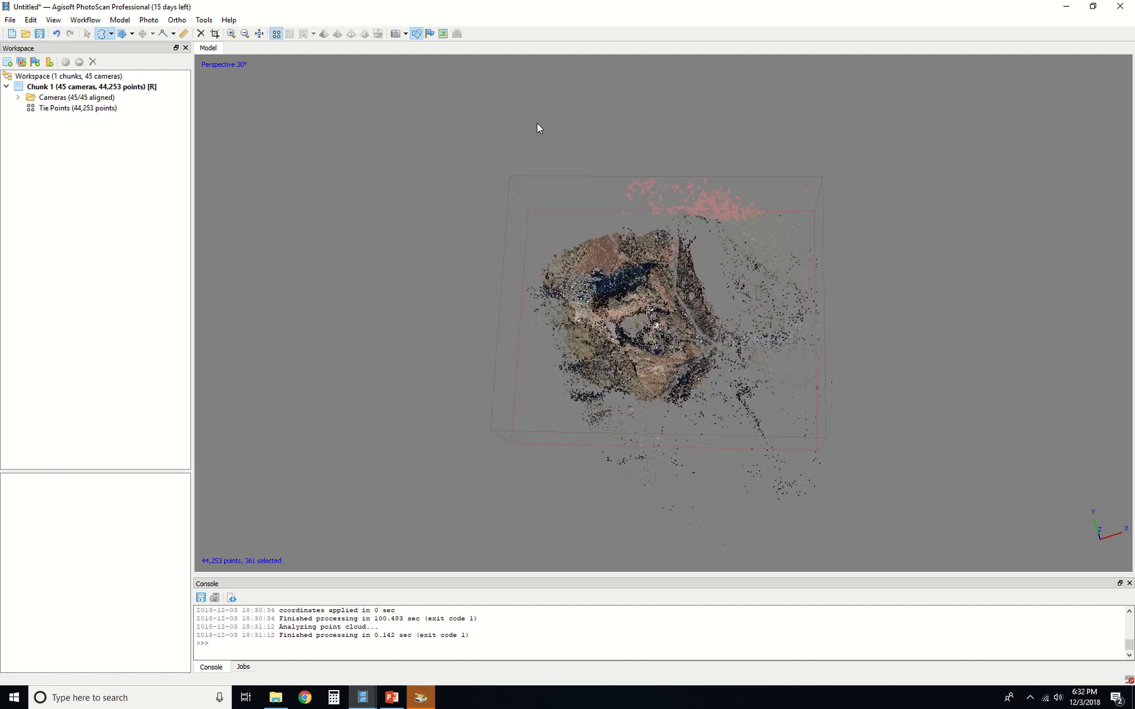
key(Delete)
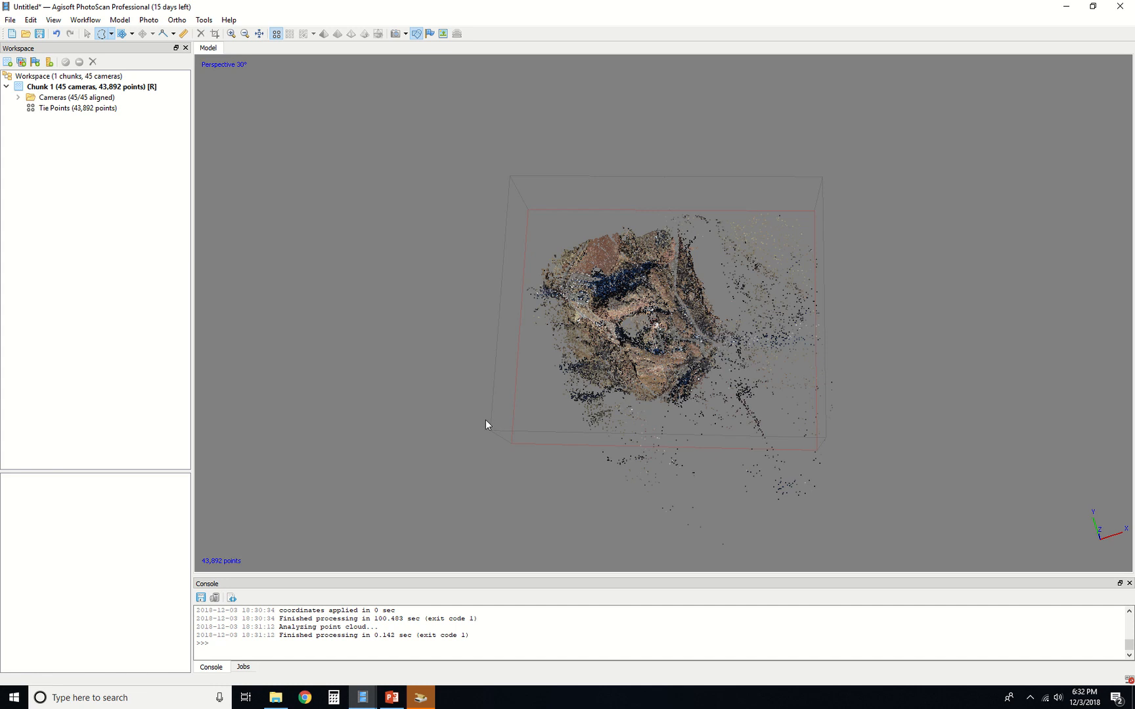
drag(845, 477, 668, 516)
drag(556, 525, 525, 515)
mouse_move(590, 458)
mouse_down()
mouse_move(712, 576)
mouse_move(630, 531)
mouse_up()
mouse_move(634, 417)
mouse_down()
mouse_move(892, 483)
mouse_move(669, 549)
mouse_up()
drag(548, 529, 553, 528)
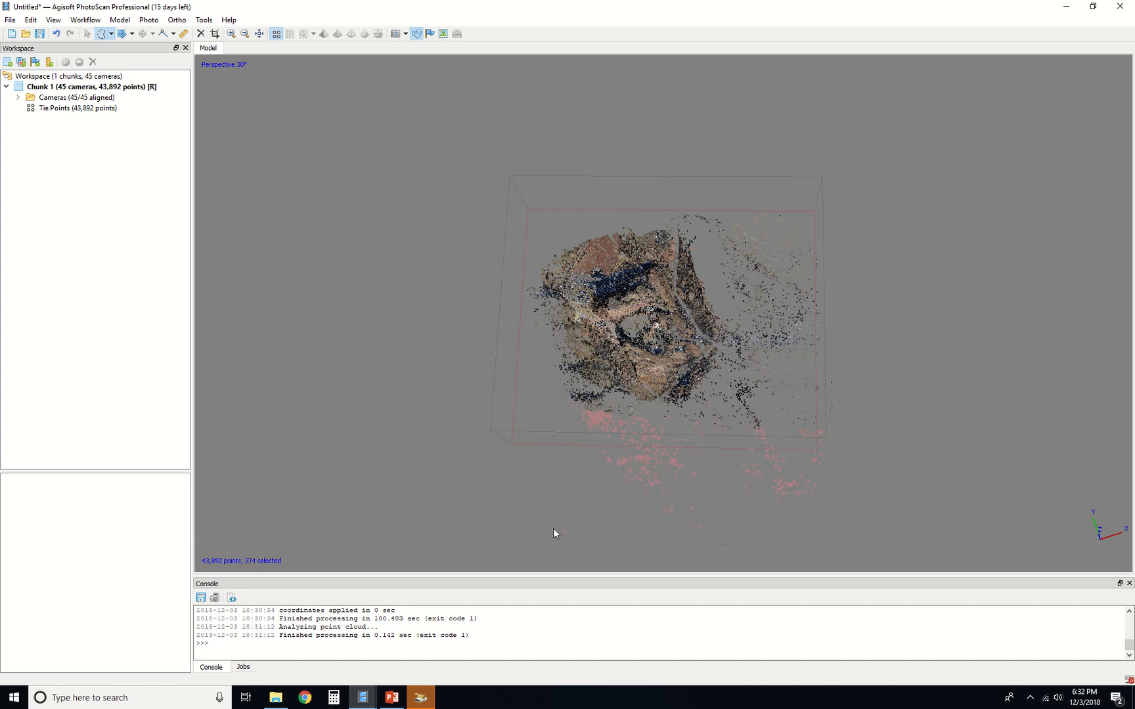
key(Delete)
Delete the sparse tie points between the rock formation and the region's +X boundary in two free-form selections.
mouse_move(738, 281)
mouse_down()
mouse_move(674, 131)
mouse_move(960, 337)
mouse_move(952, 363)
mouse_up()
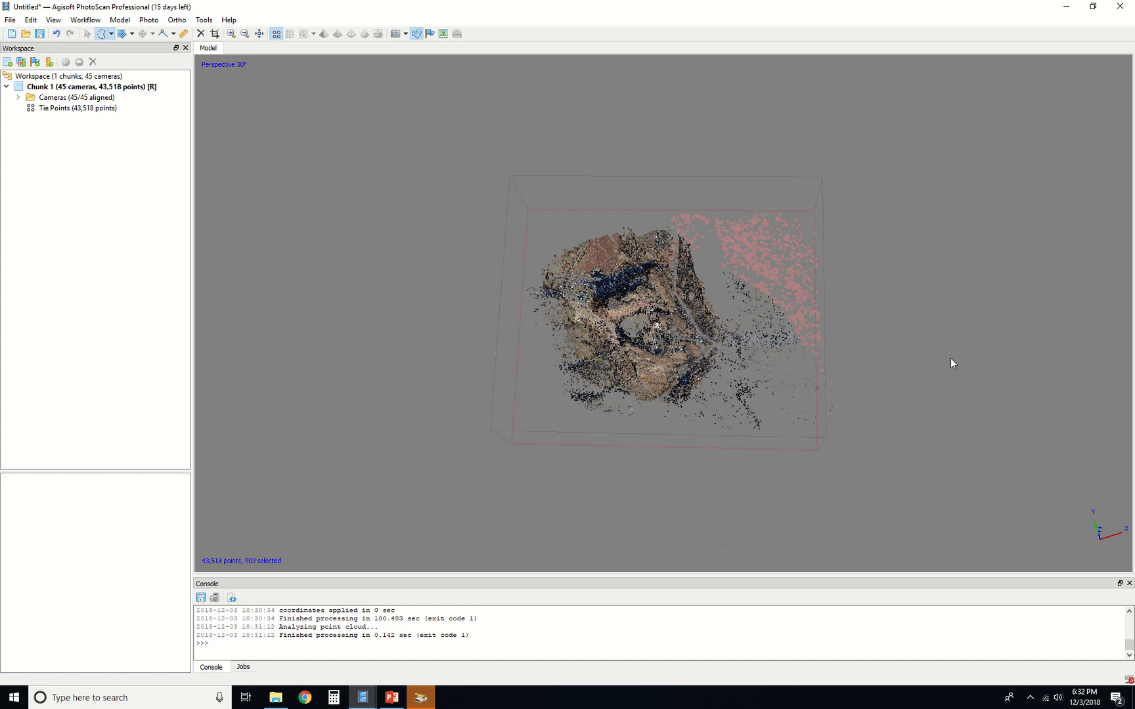
key(Delete)
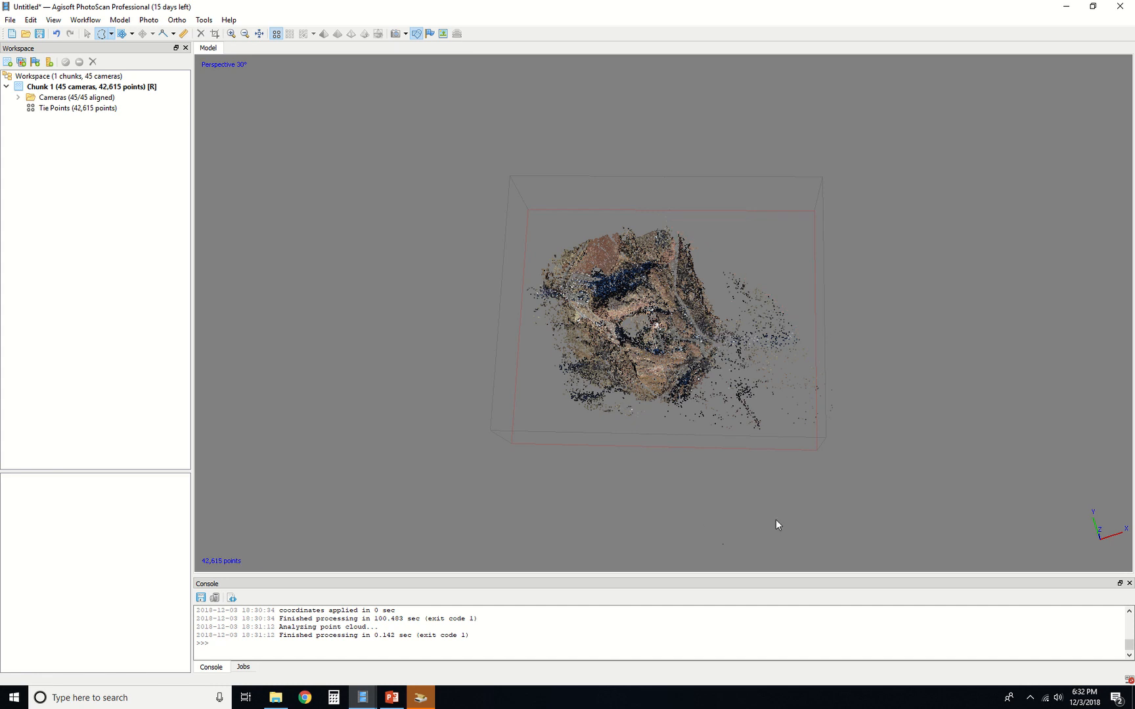
mouse_move(761, 463)
mouse_down()
mouse_move(721, 266)
mouse_move(947, 235)
mouse_move(943, 514)
mouse_up()
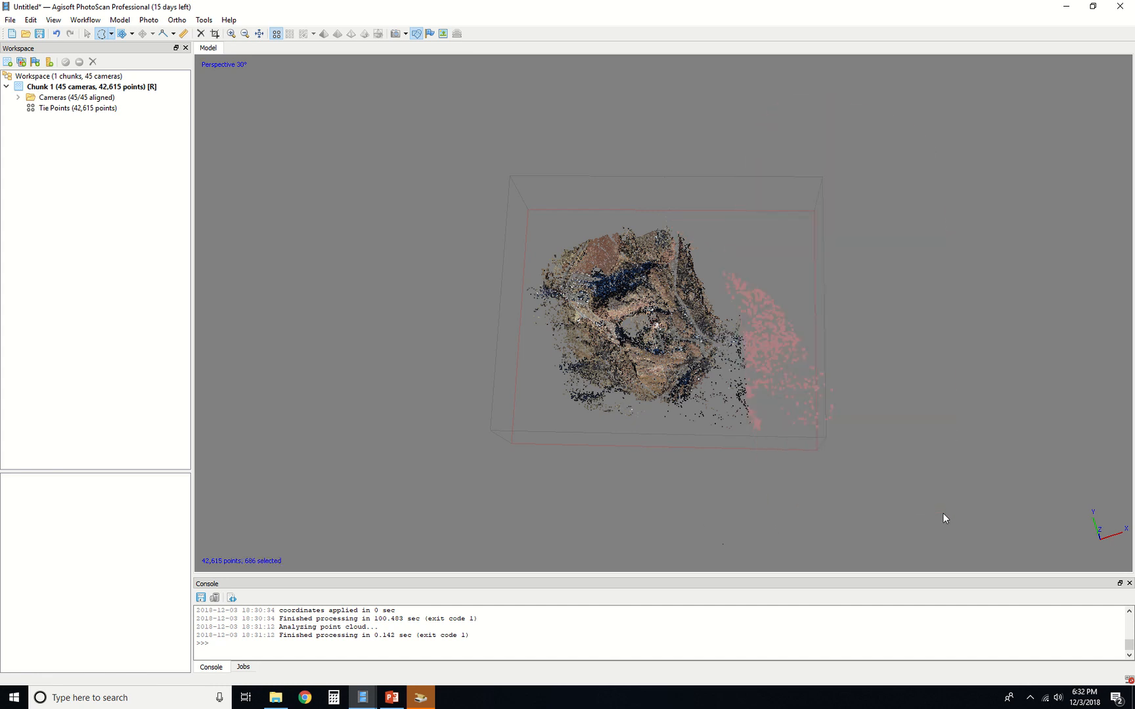
key(Delete)
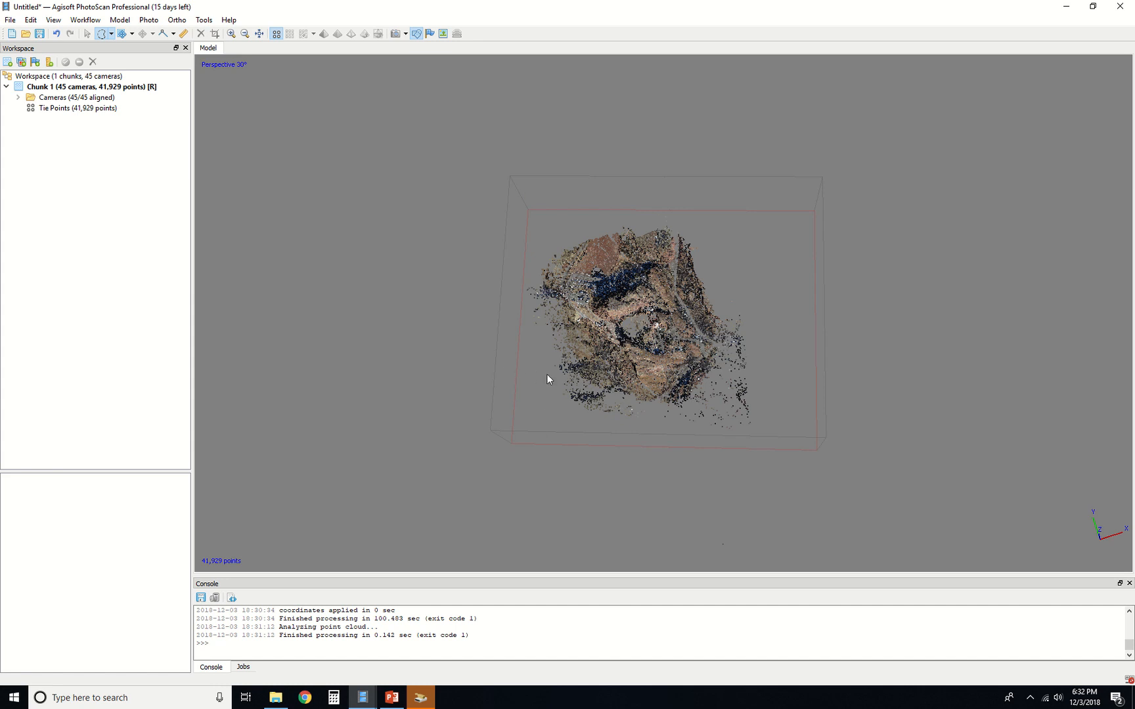
Trim the remaining loose tie points along the cloud's -Y edge and around its +X, -Y corner with free-form selections.
mouse_move(606, 391)
mouse_down()
mouse_move(642, 438)
mouse_move(503, 440)
mouse_up()
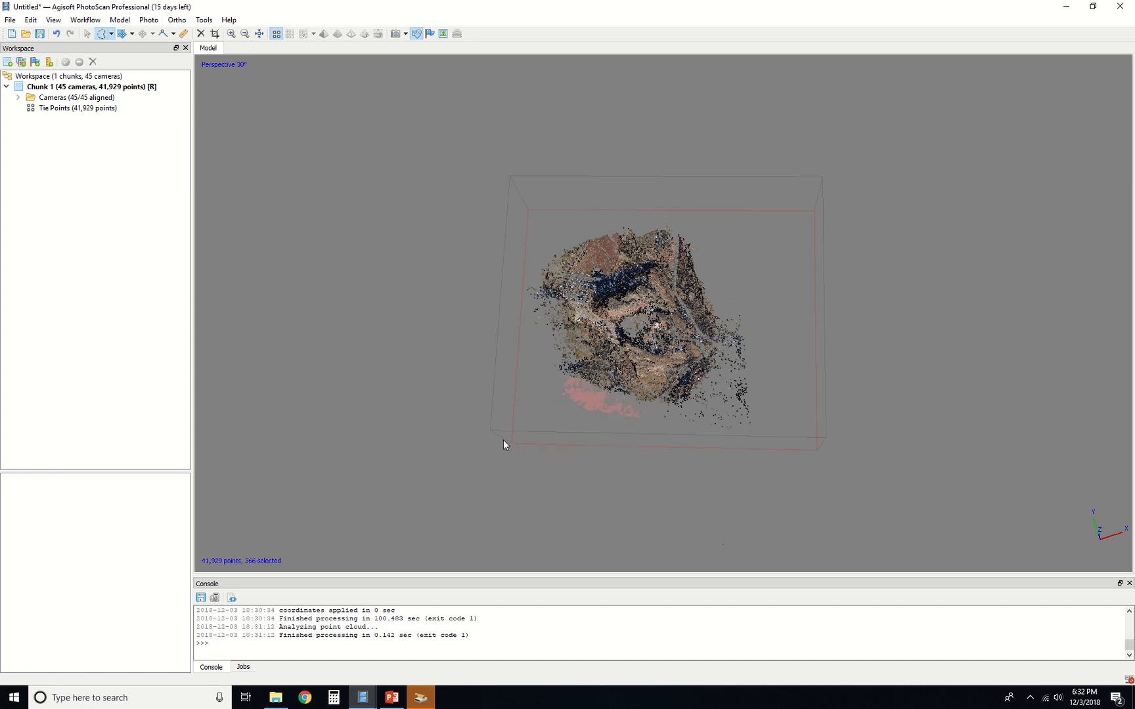
key(Delete)
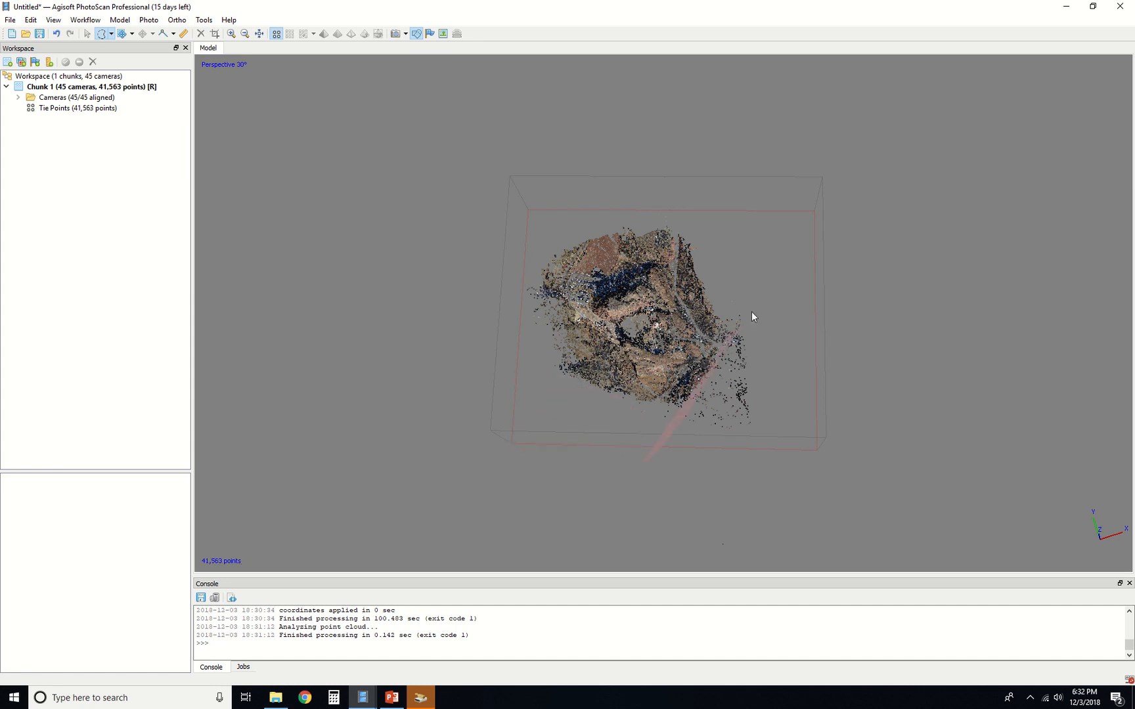
mouse_move(754, 317)
mouse_down()
mouse_move(804, 537)
mouse_move(786, 540)
mouse_up()
key(Delete)
scroll(785, 355, down, 5)
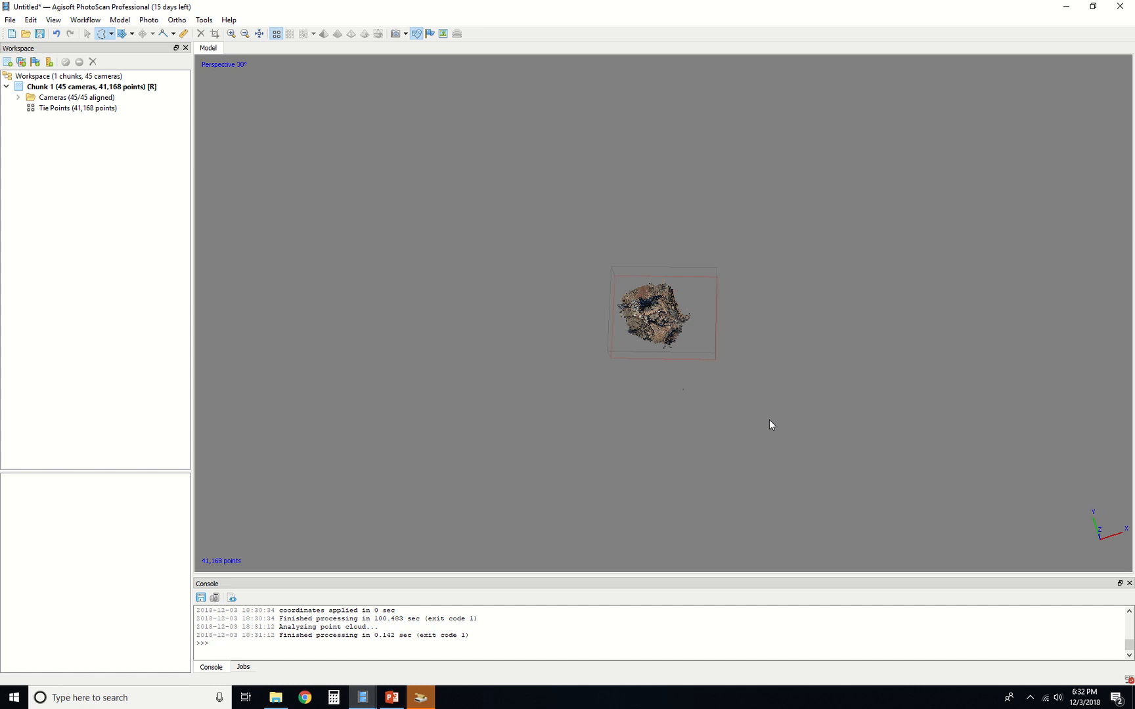
scroll(735, 337, up, 5)
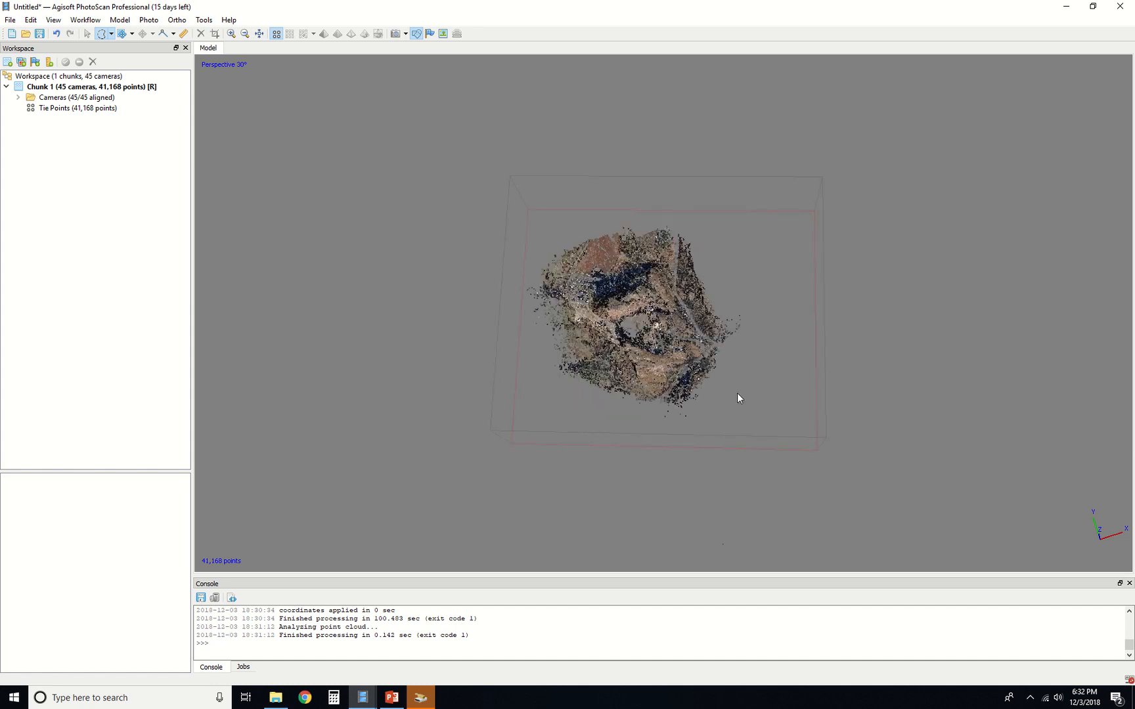
Check the remaining tie points with Gradual Selection using the Reconstruction uncertainty criterion at level 38.1212.
drag(745, 374, 743, 377)
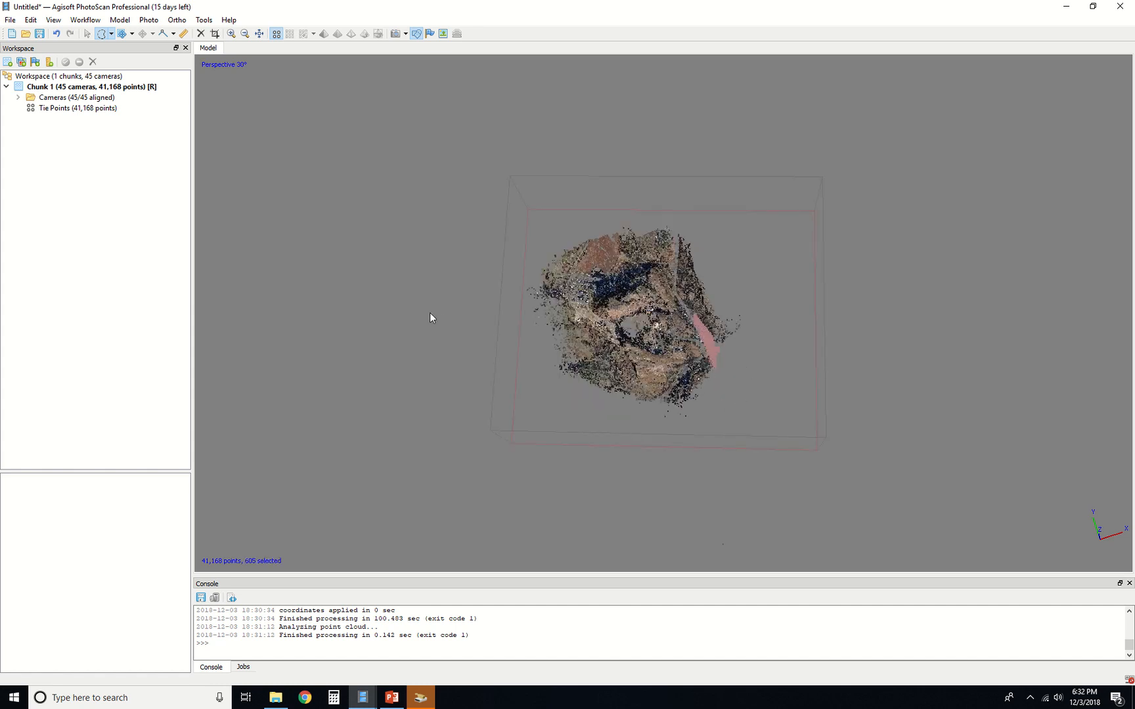
click(119, 20)
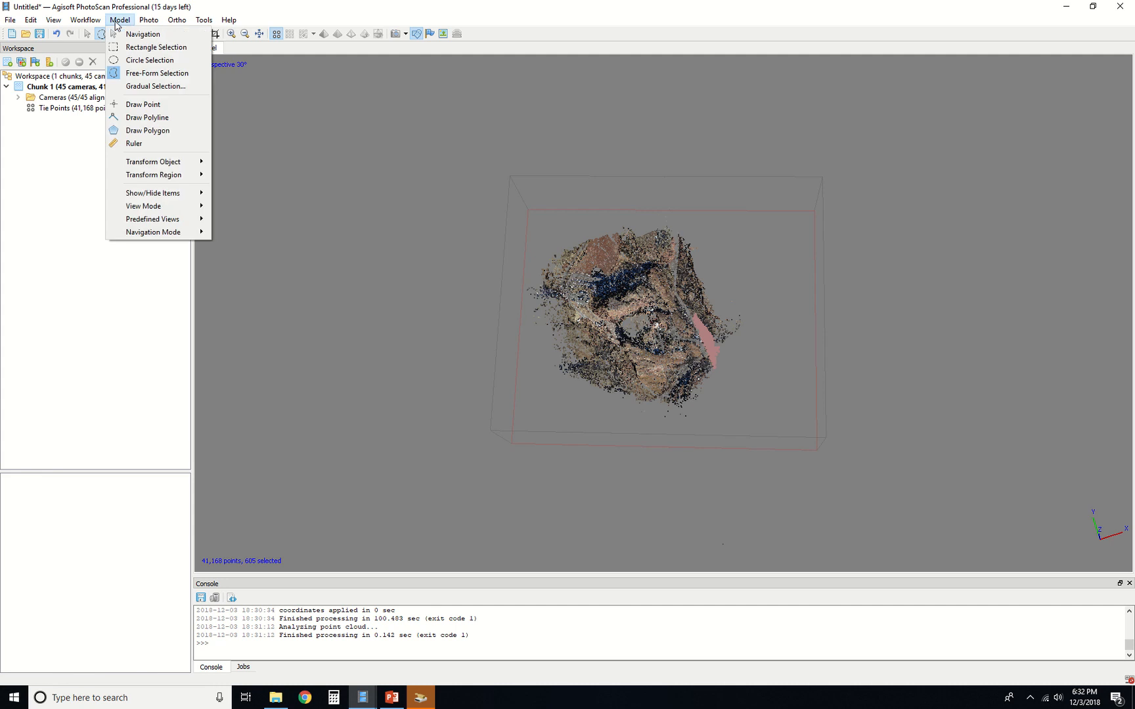
click(156, 86)
click(545, 315)
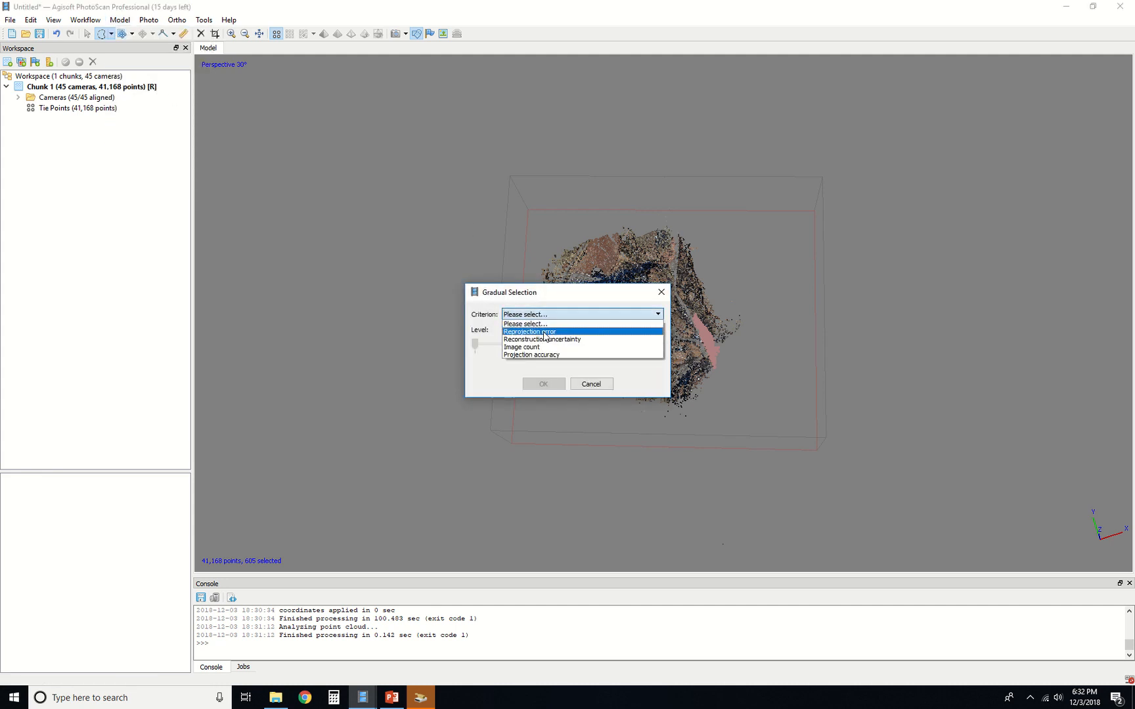
click(553, 332)
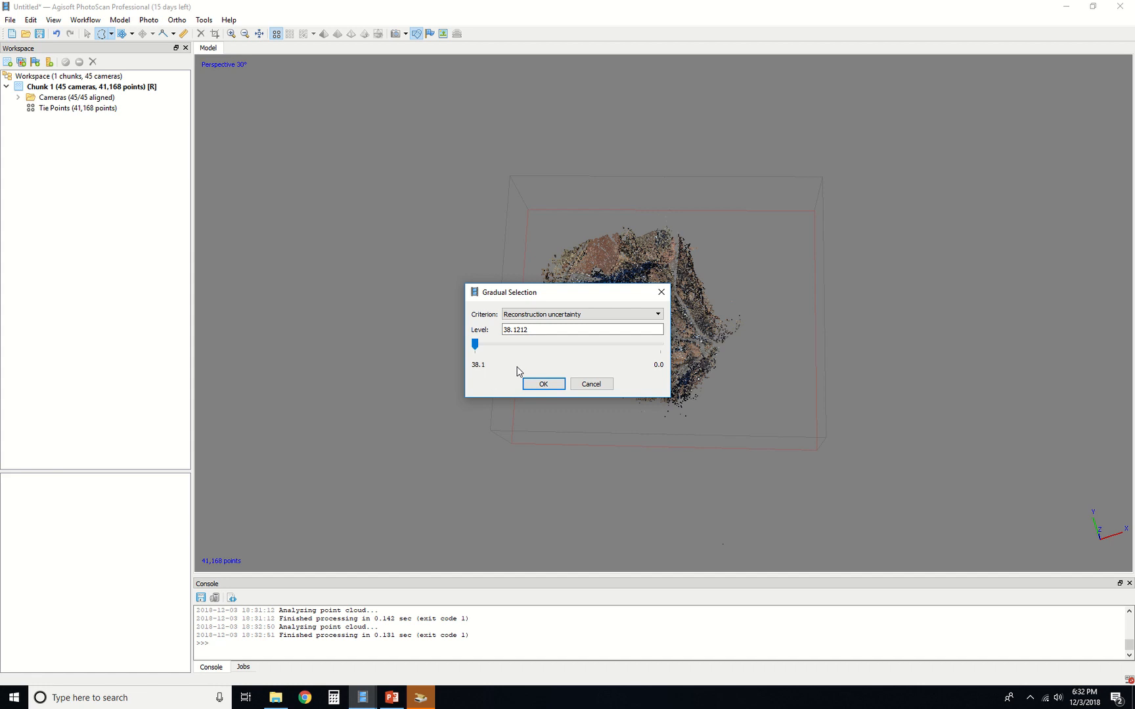
click(555, 387)
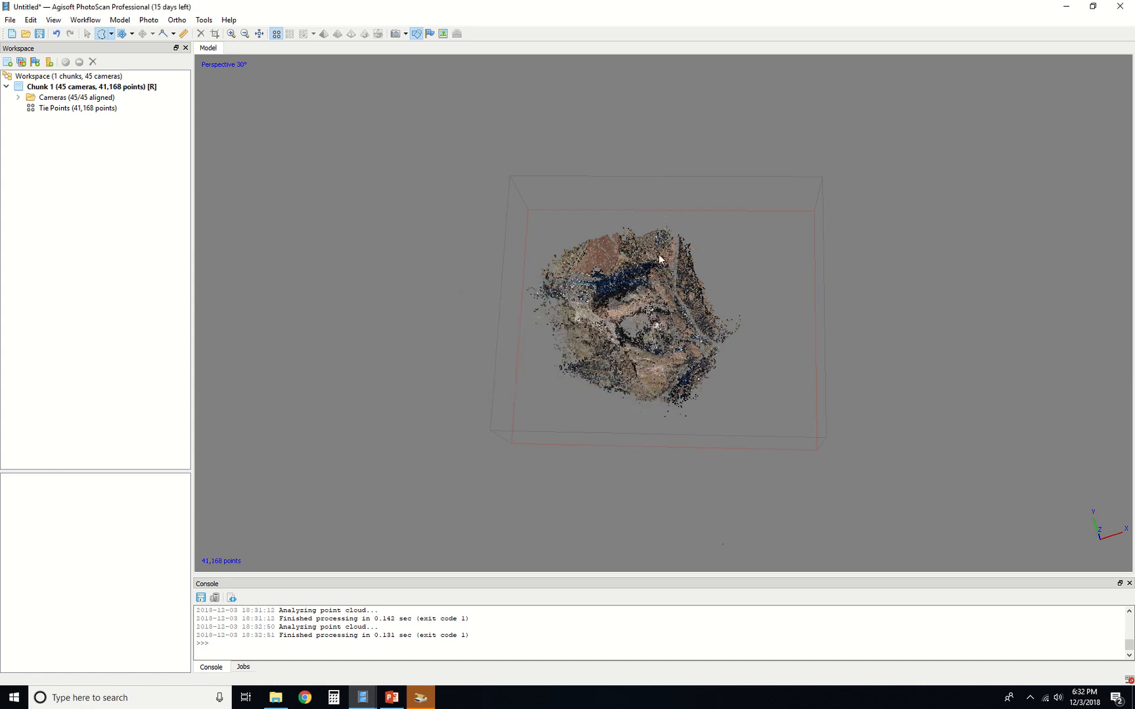
Resize the reconstruction region by pulling its +X side in closer to the tie point cloud.
click(88, 34)
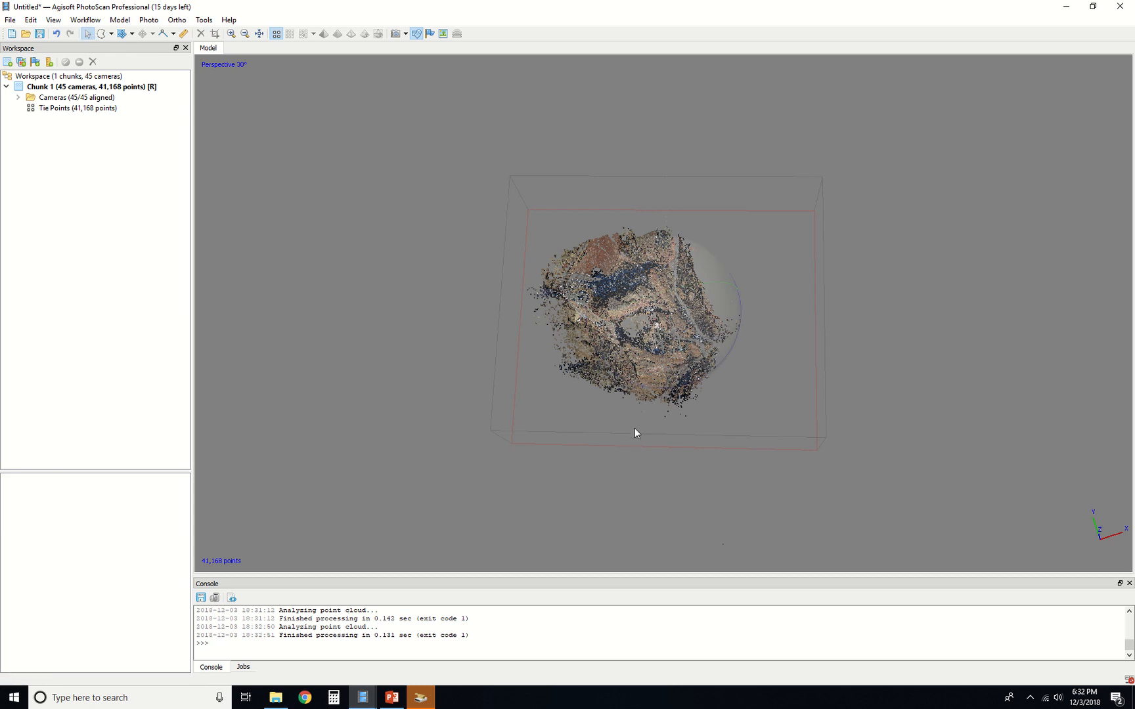
drag(635, 429, 650, 346)
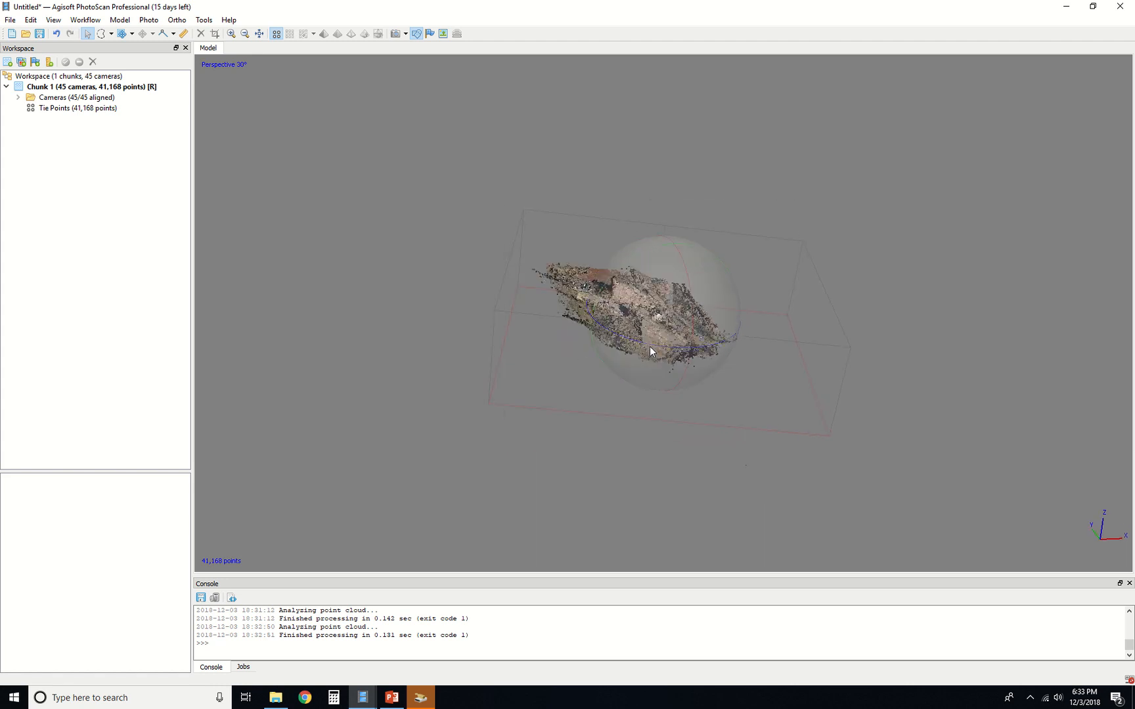
drag(541, 293, 544, 303)
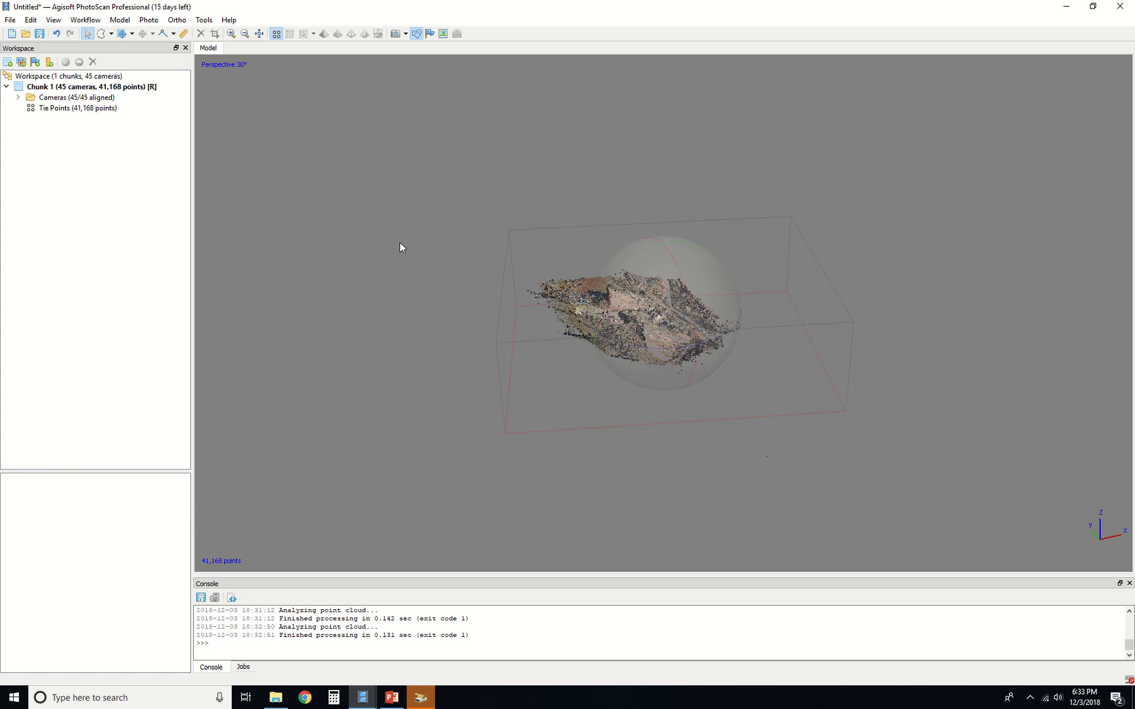
click(111, 34)
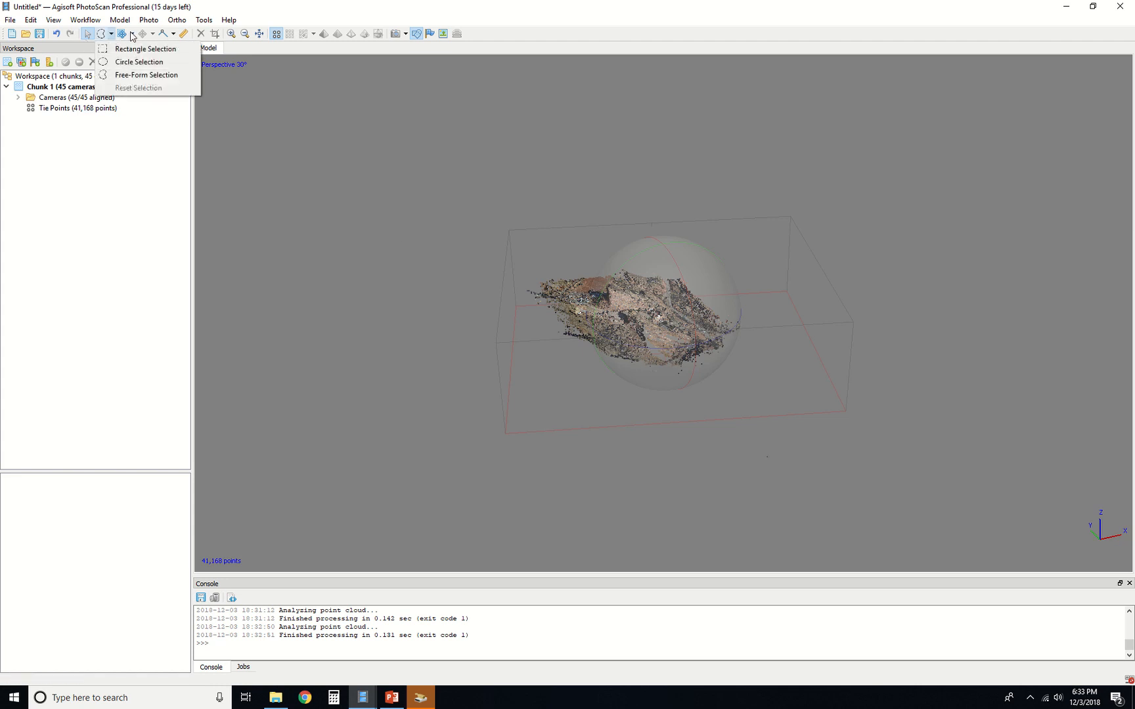
click(132, 34)
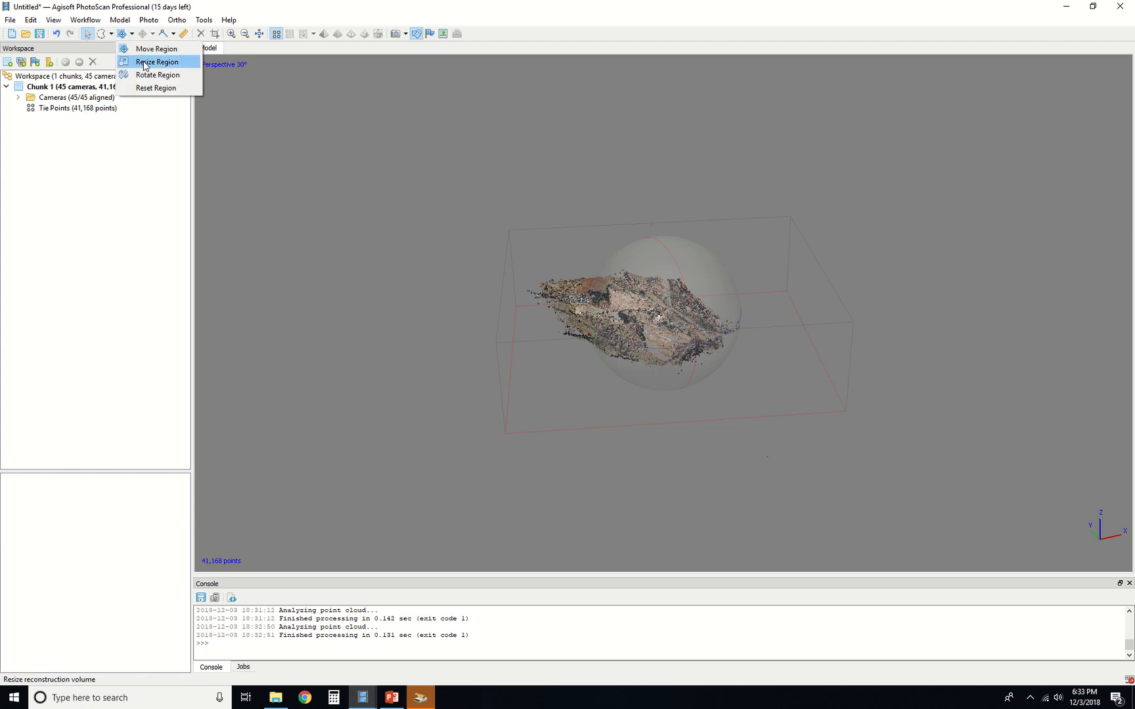
click(144, 63)
drag(854, 321, 774, 325)
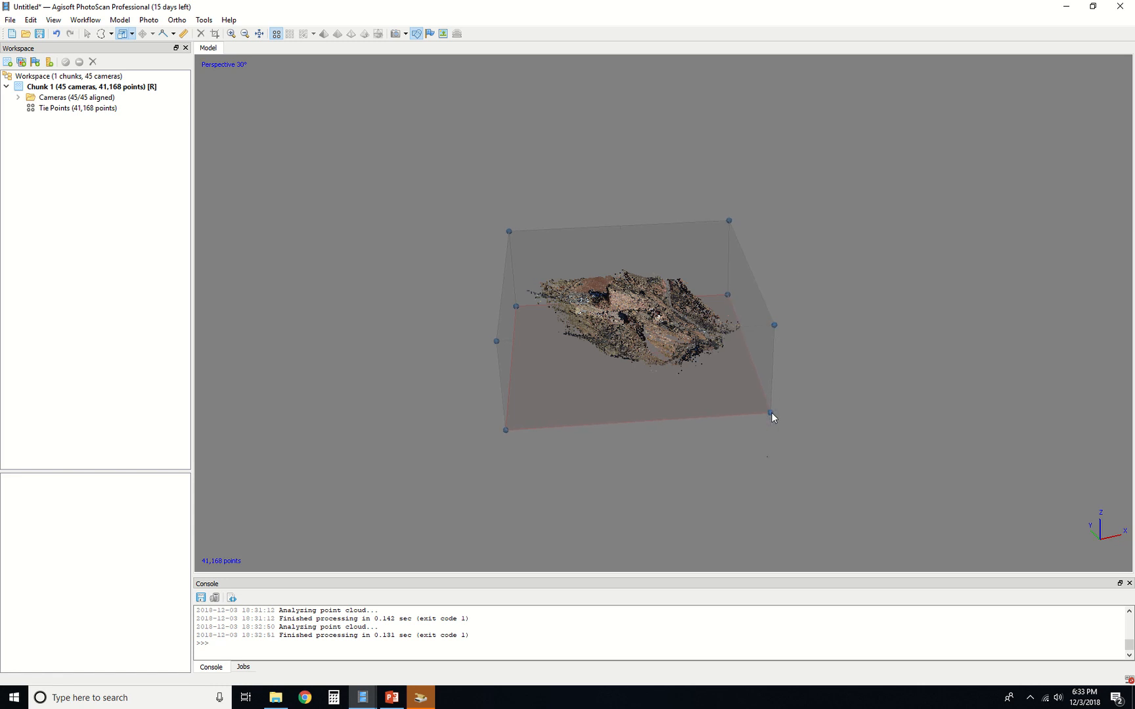
Lower the reconstruction region's top and pull in its -X side to fit the tie point cloud more closely.
drag(771, 414, 594, 371)
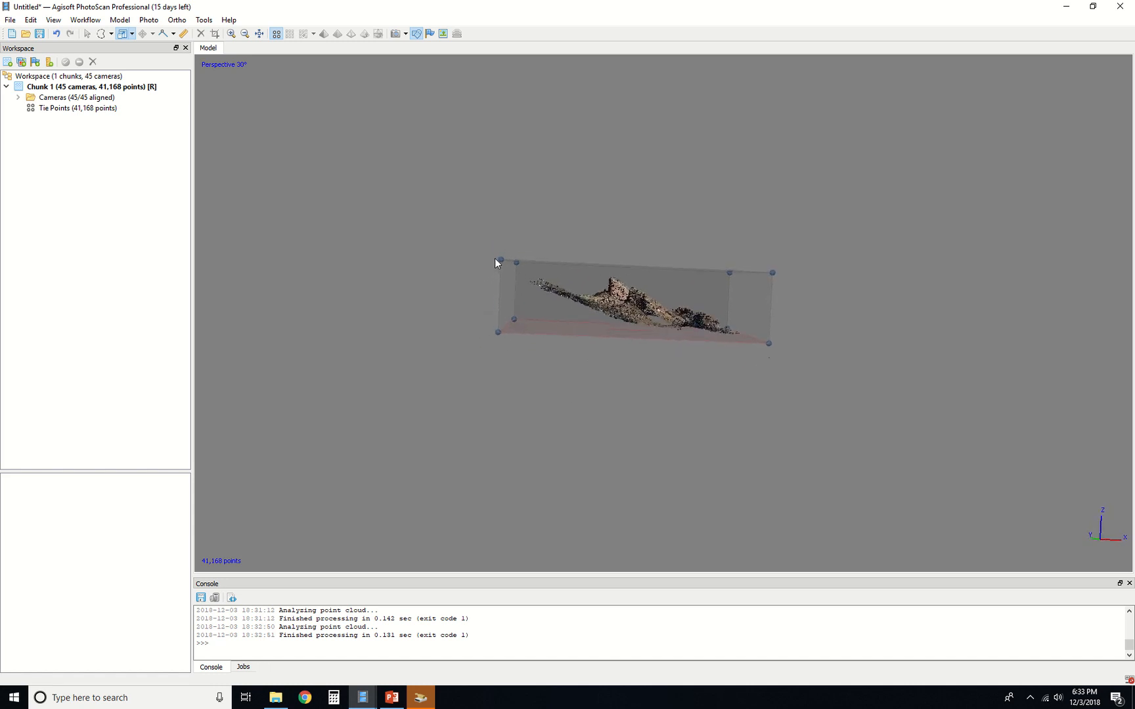
drag(499, 259, 501, 267)
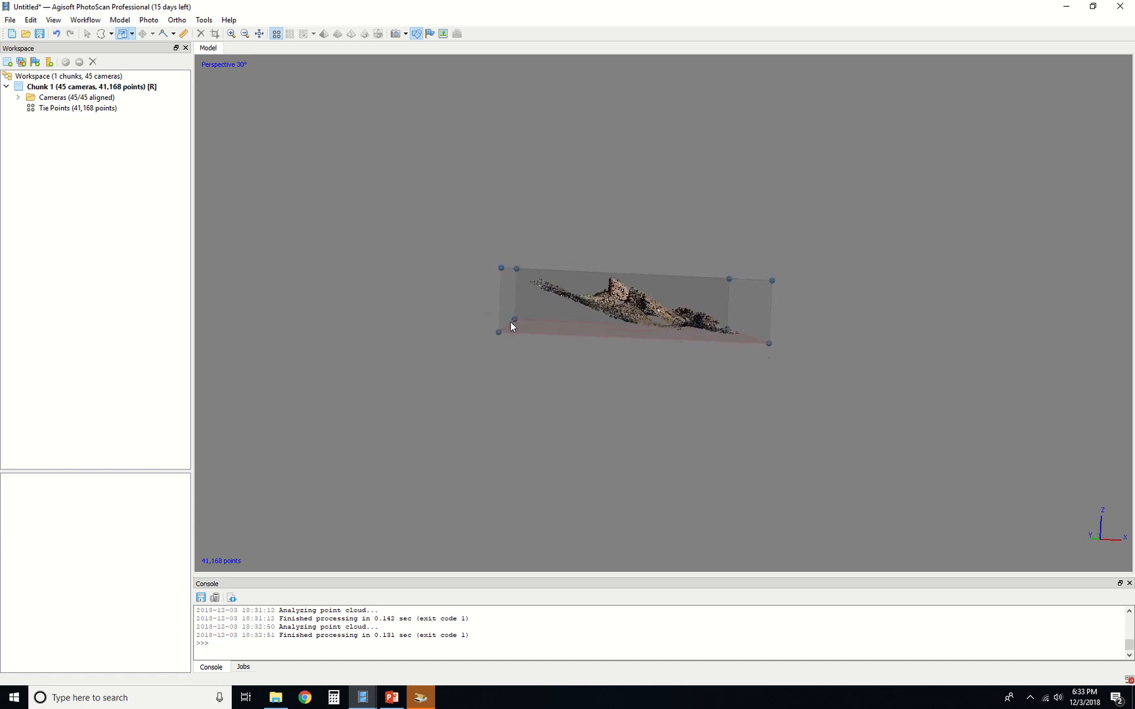
drag(499, 333, 521, 332)
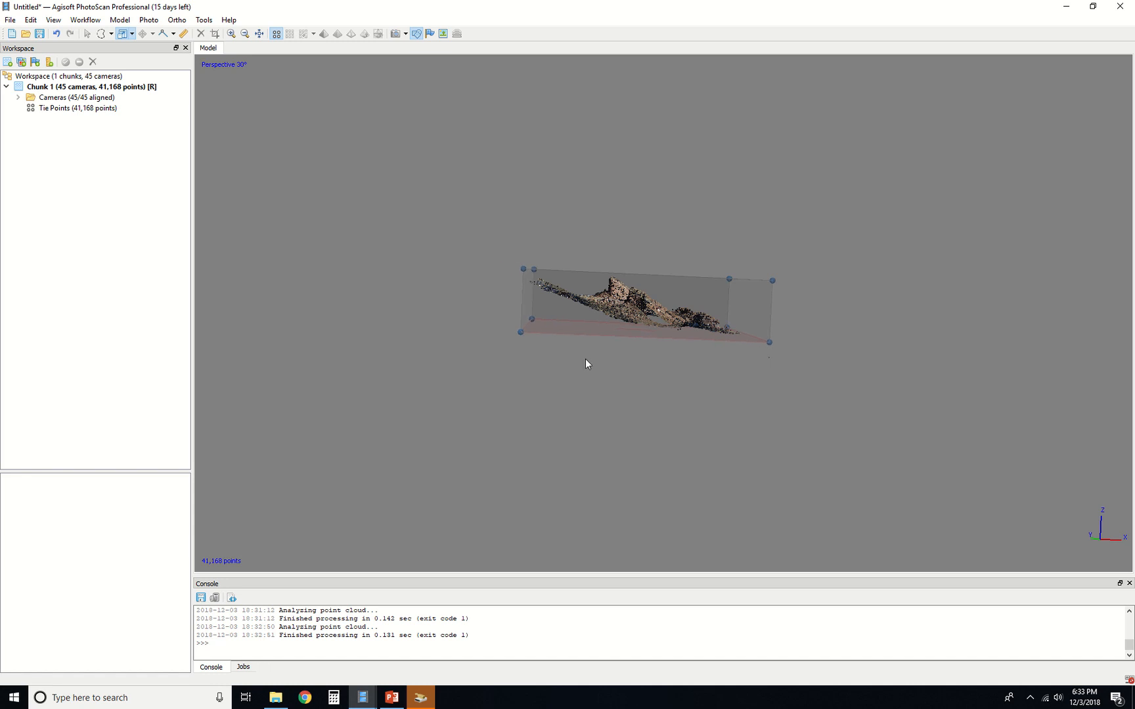
Resize the reconstruction region by pulling its +X, +Y corner in closer to the tie point cloud.
double_click(770, 343)
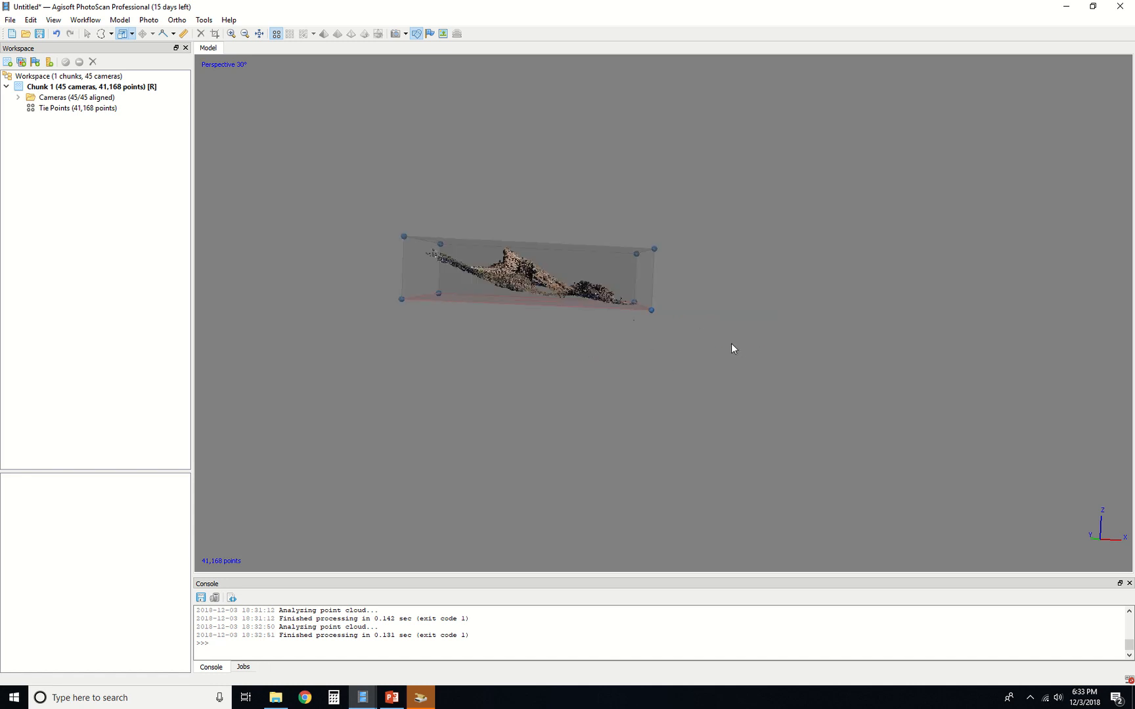
scroll(556, 349, down, 3)
click(132, 34)
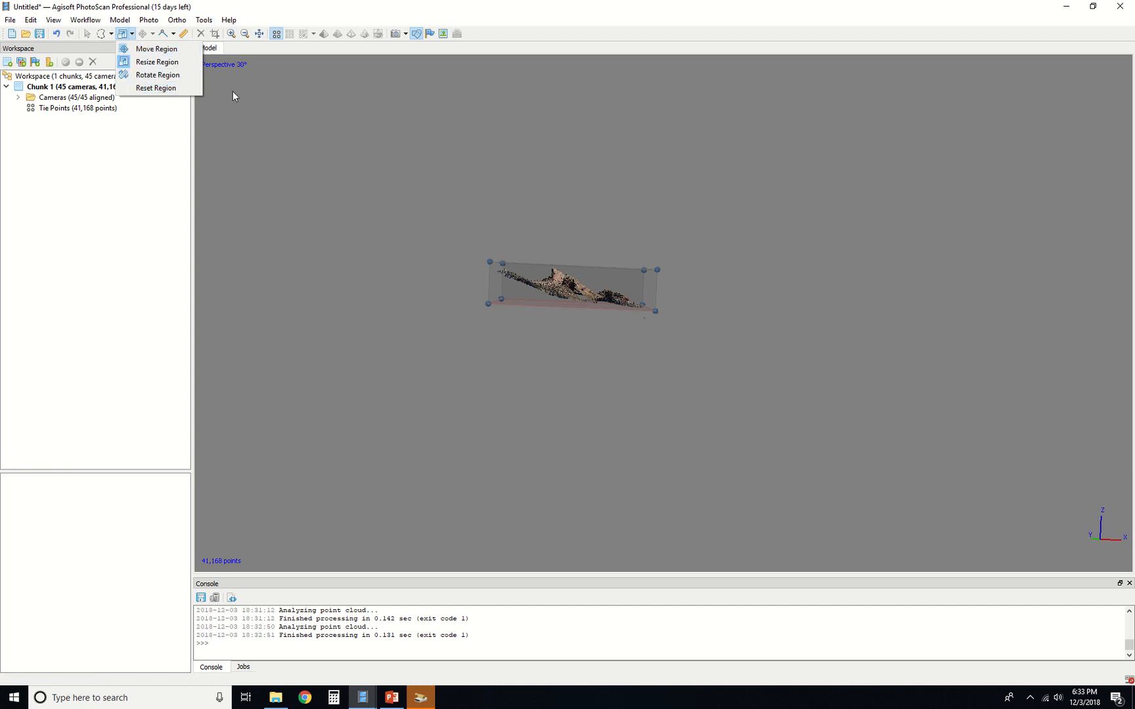
click(87, 36)
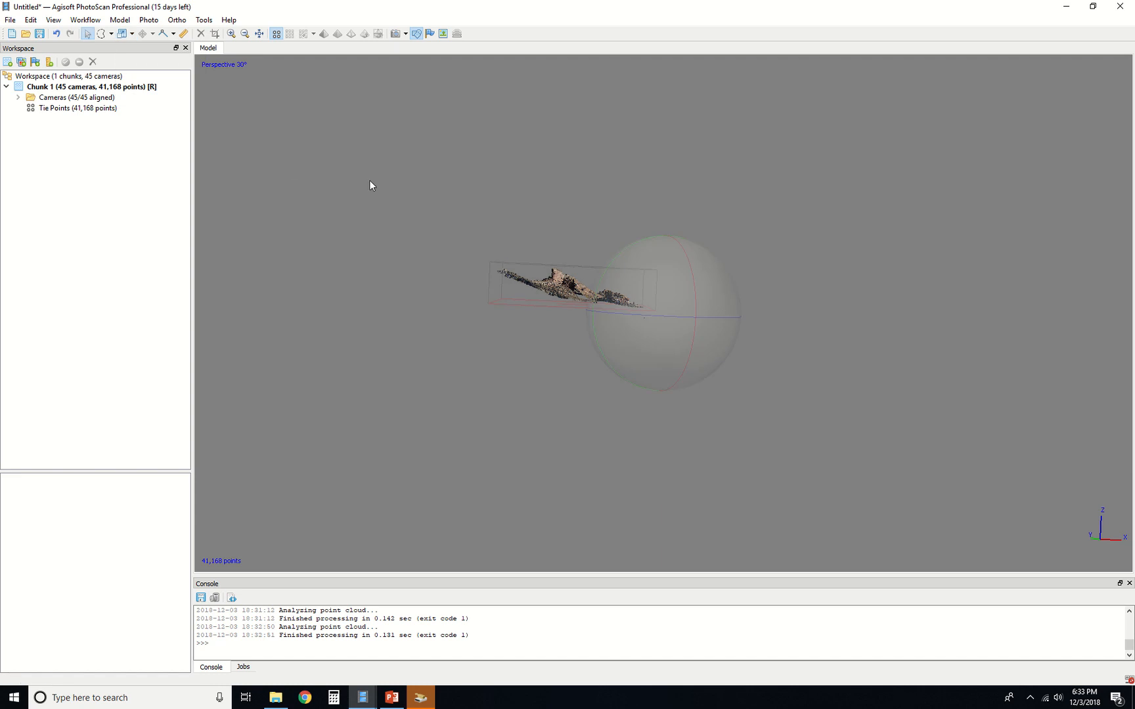
drag(369, 186, 677, 332)
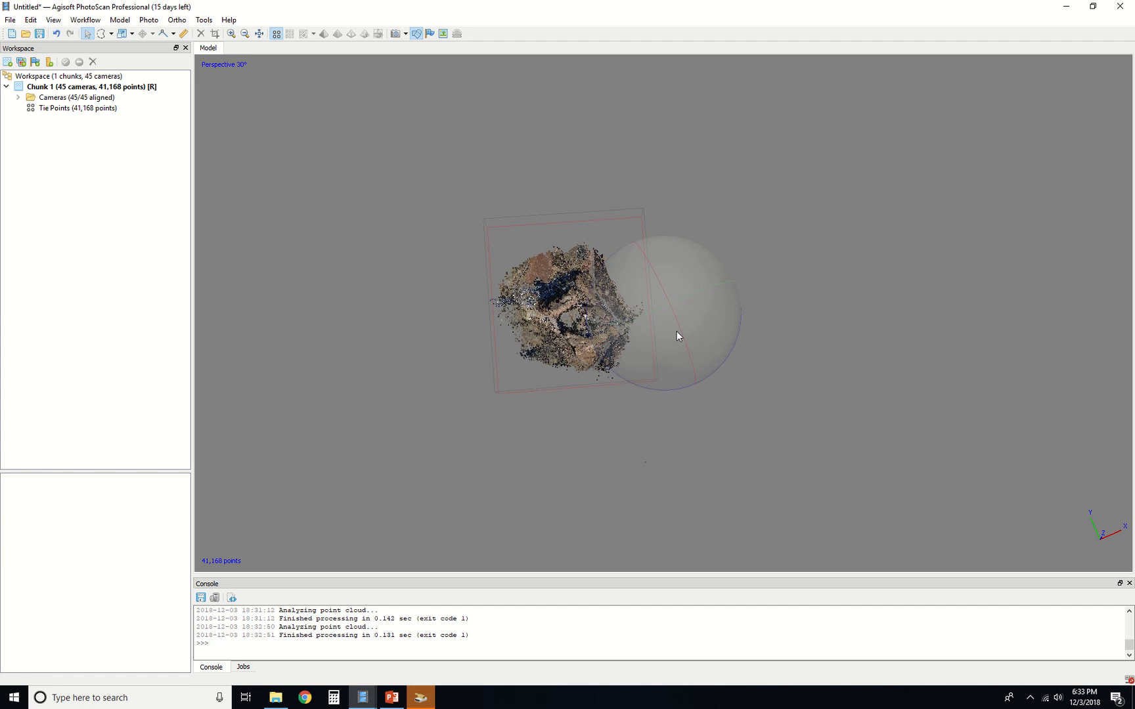
click(132, 33)
click(148, 60)
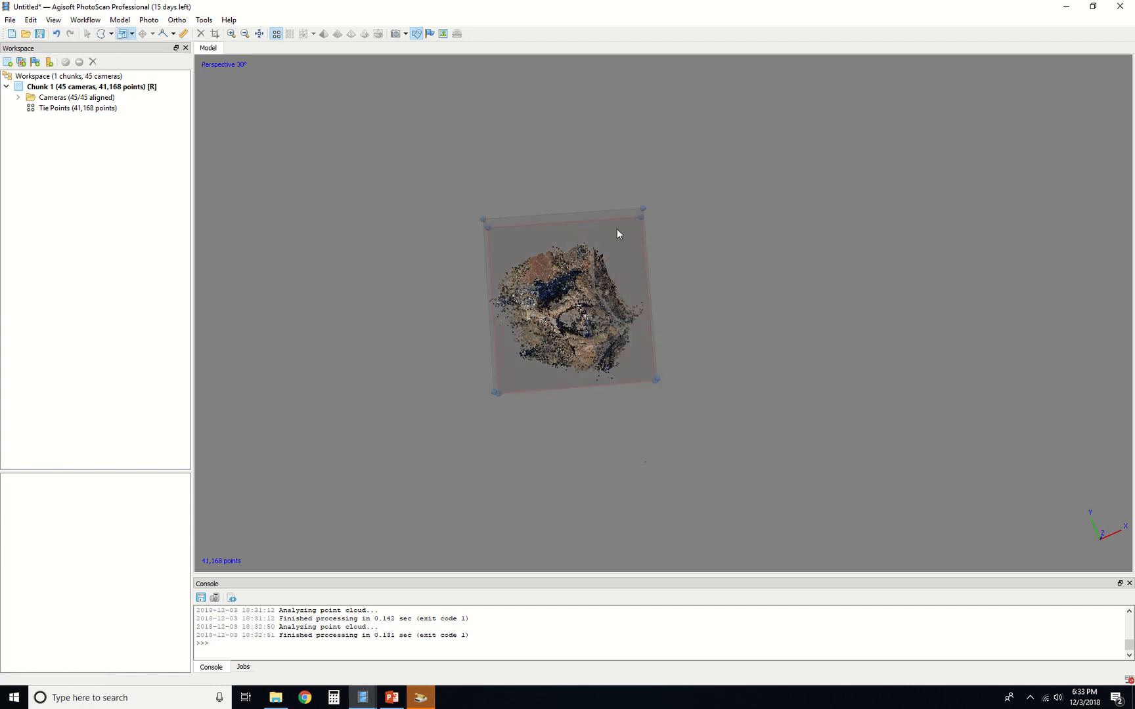
drag(644, 210, 636, 231)
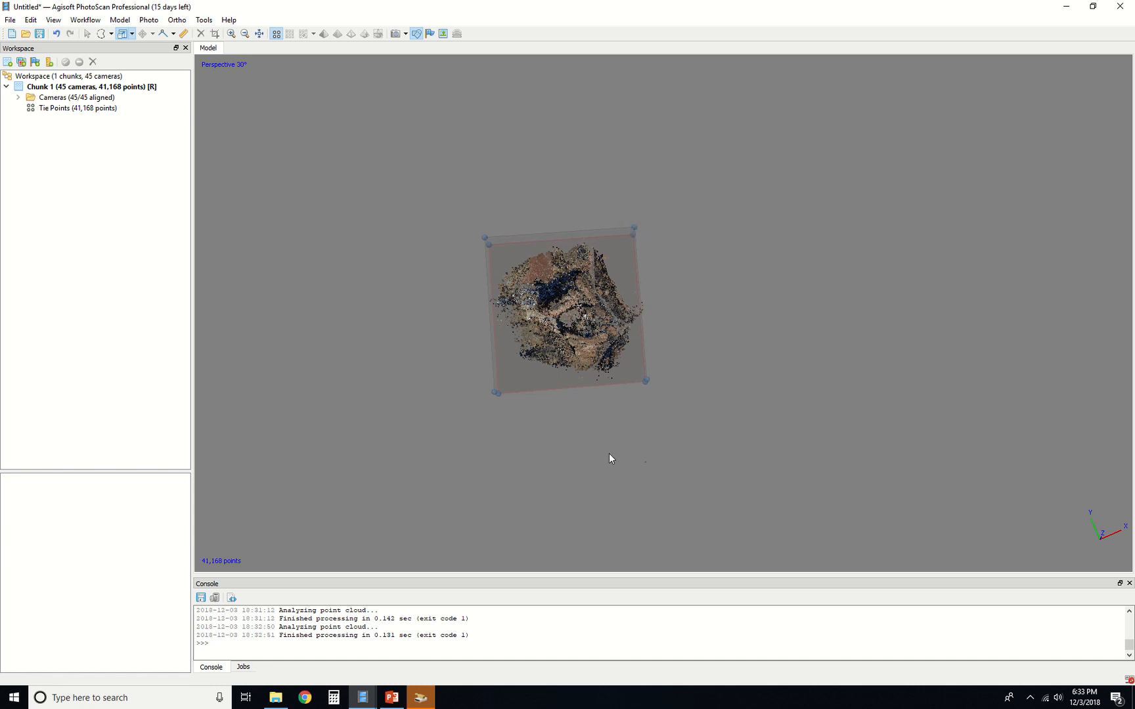
Delete the stray tie points sticking out along the cloud's +X edge with a free-form selection.
drag(609, 458, 658, 325)
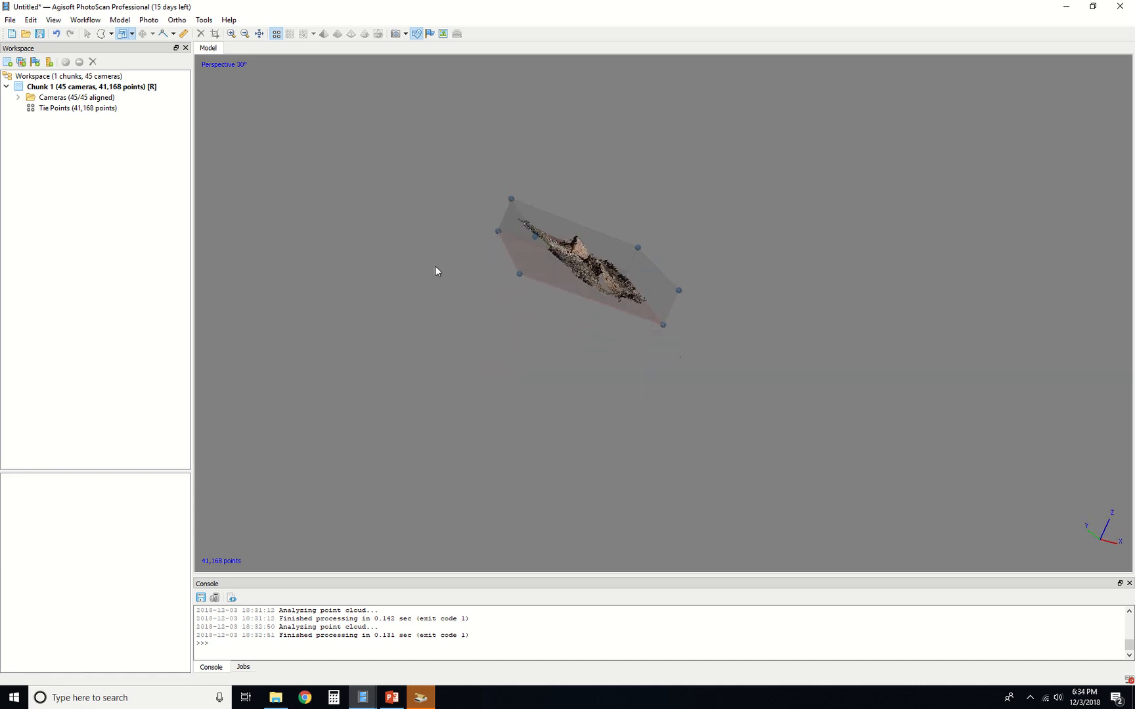
drag(435, 267, 667, 459)
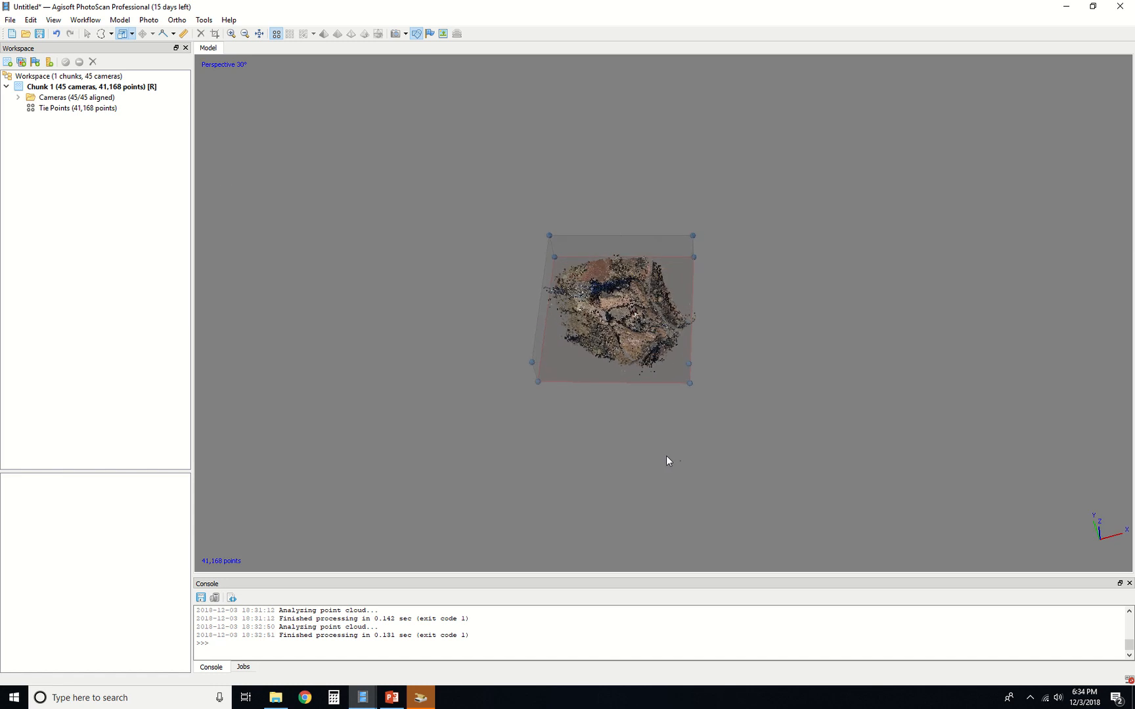
click(111, 33)
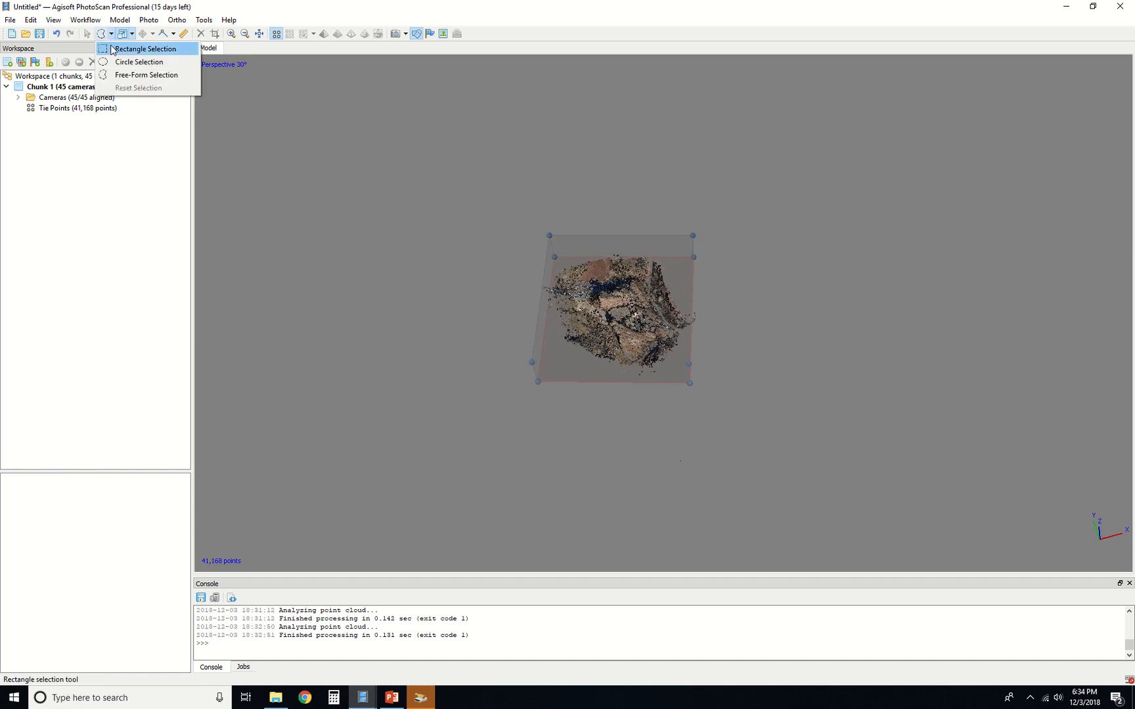
click(129, 75)
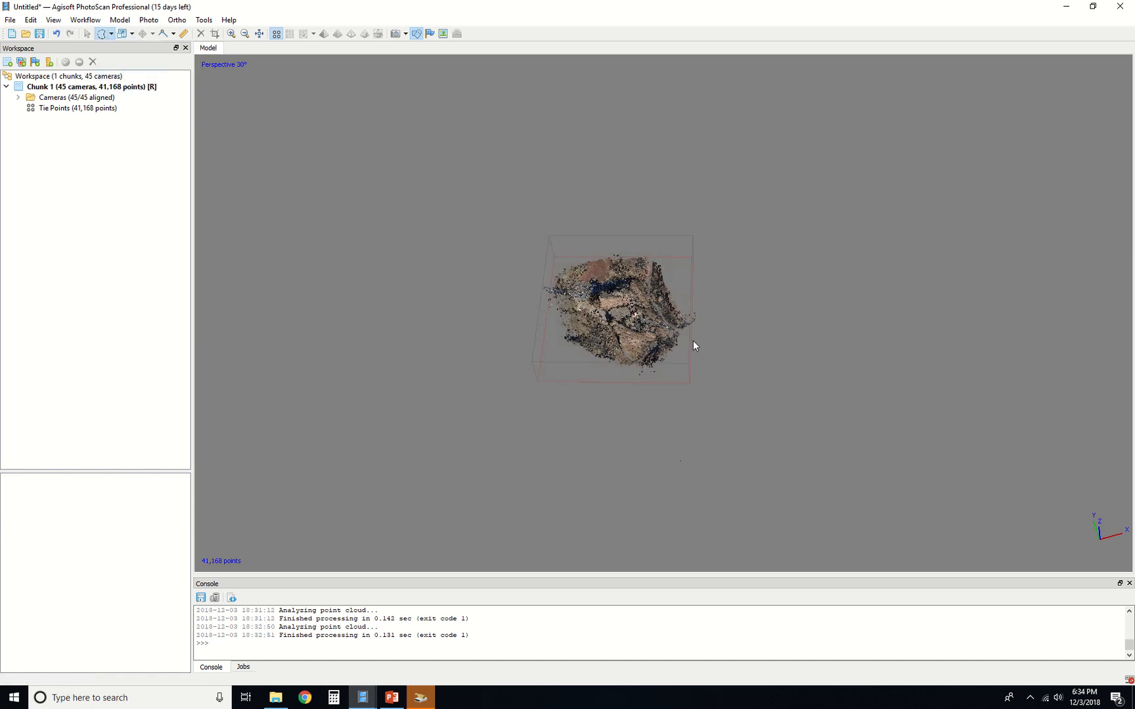
drag(689, 299, 714, 345)
key(Delete)
Build the dense cloud at Medium quality with Aggressive depth filtering and point colors calculated.
click(121, 21)
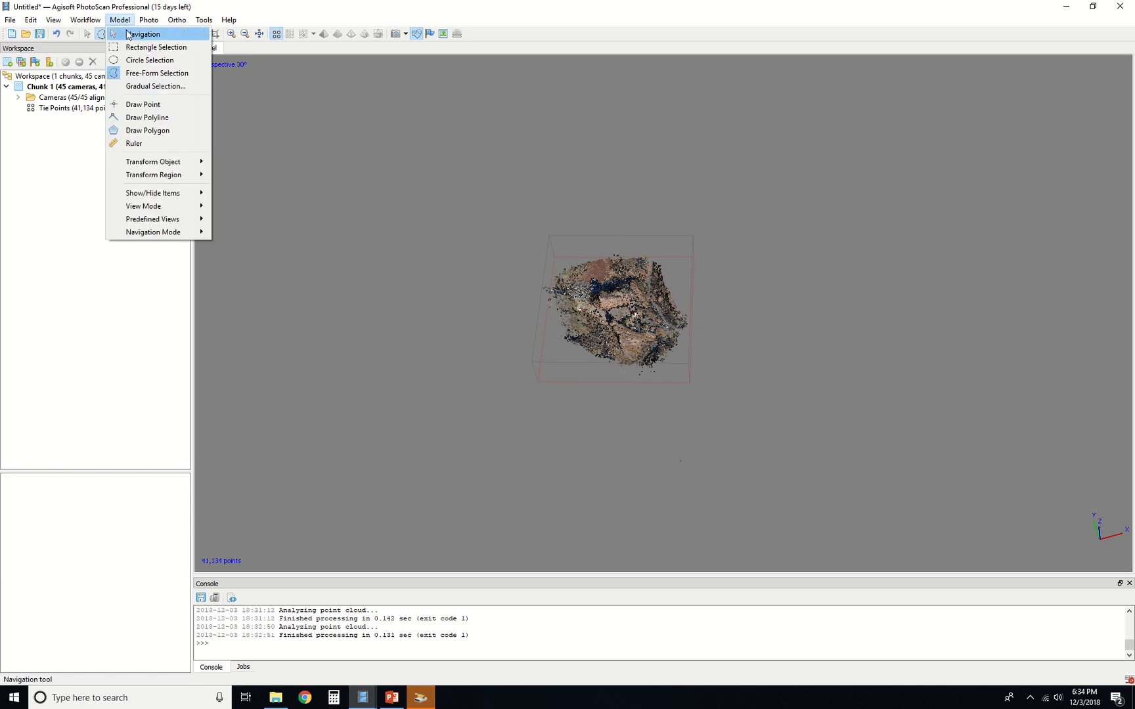
mouse_move(85, 19)
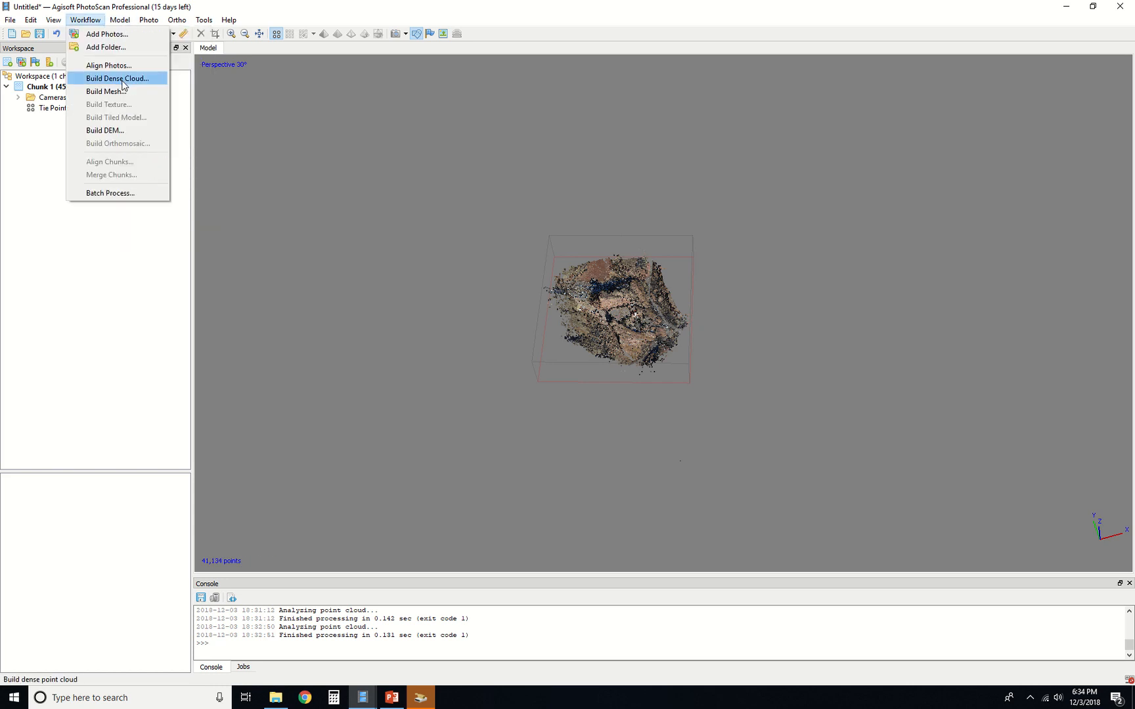
click(157, 80)
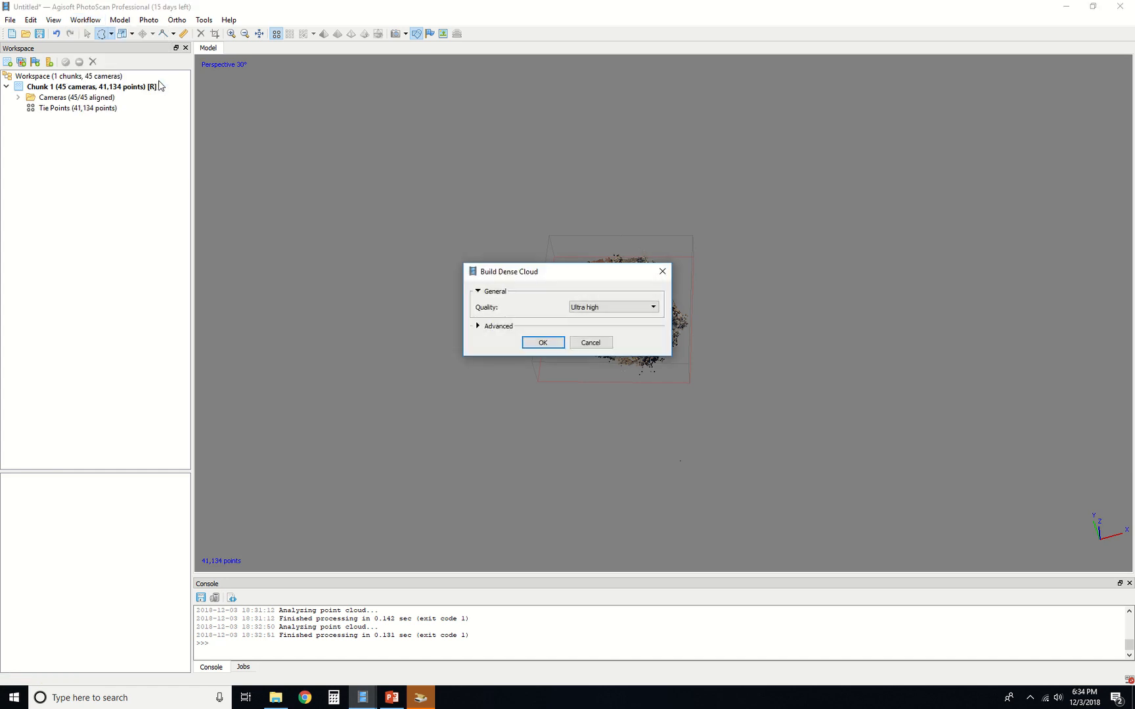
drag(570, 271, 431, 238)
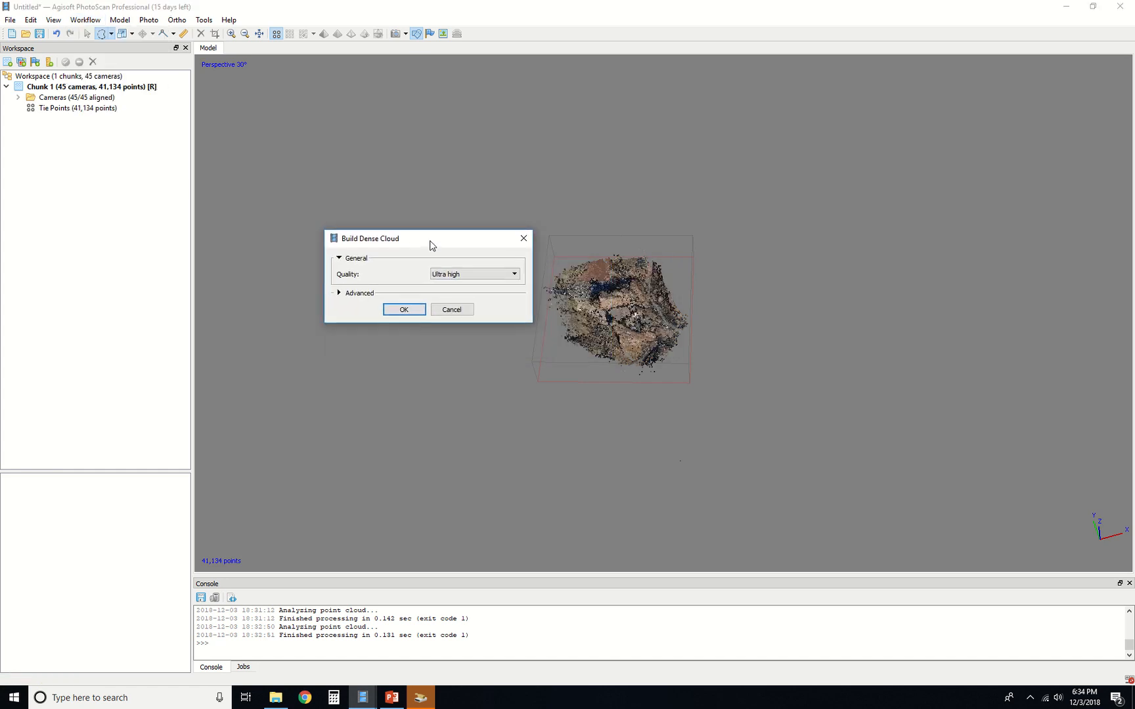
click(467, 274)
click(458, 300)
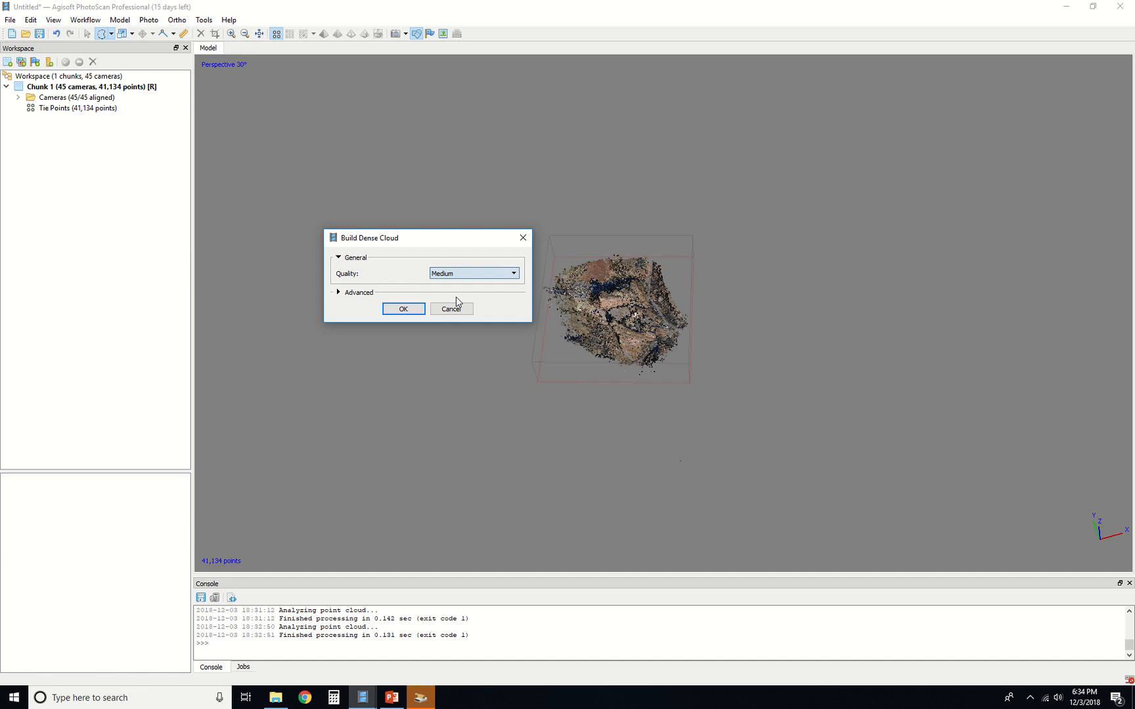
click(364, 294)
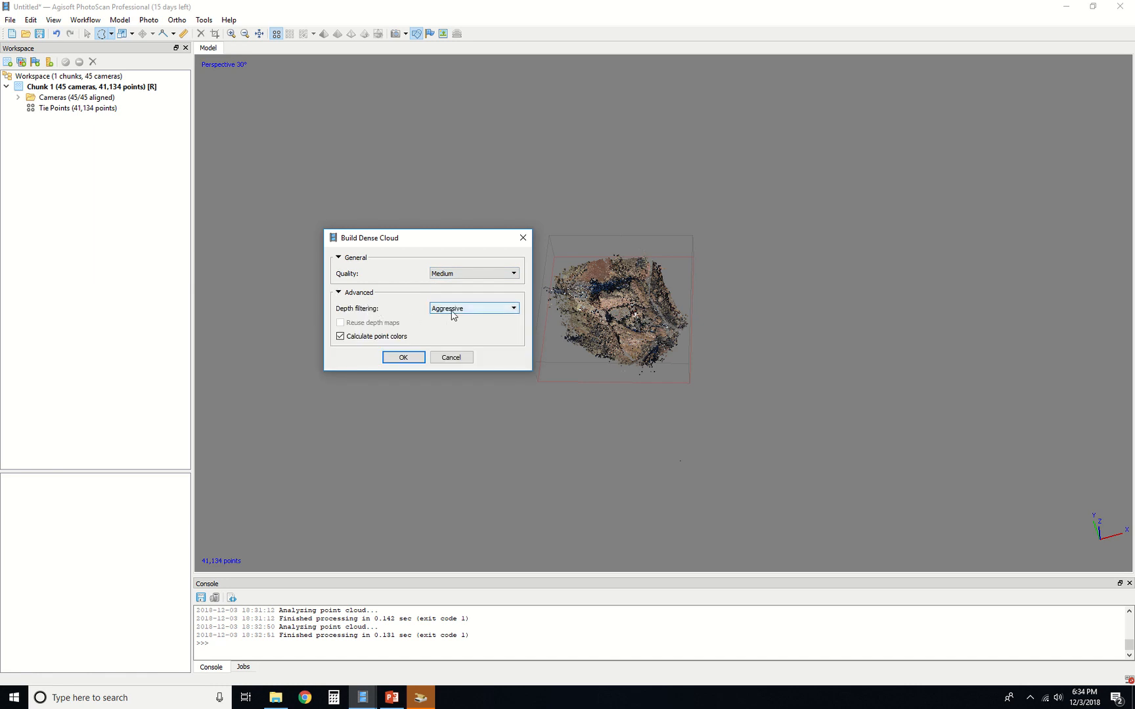
click(484, 310)
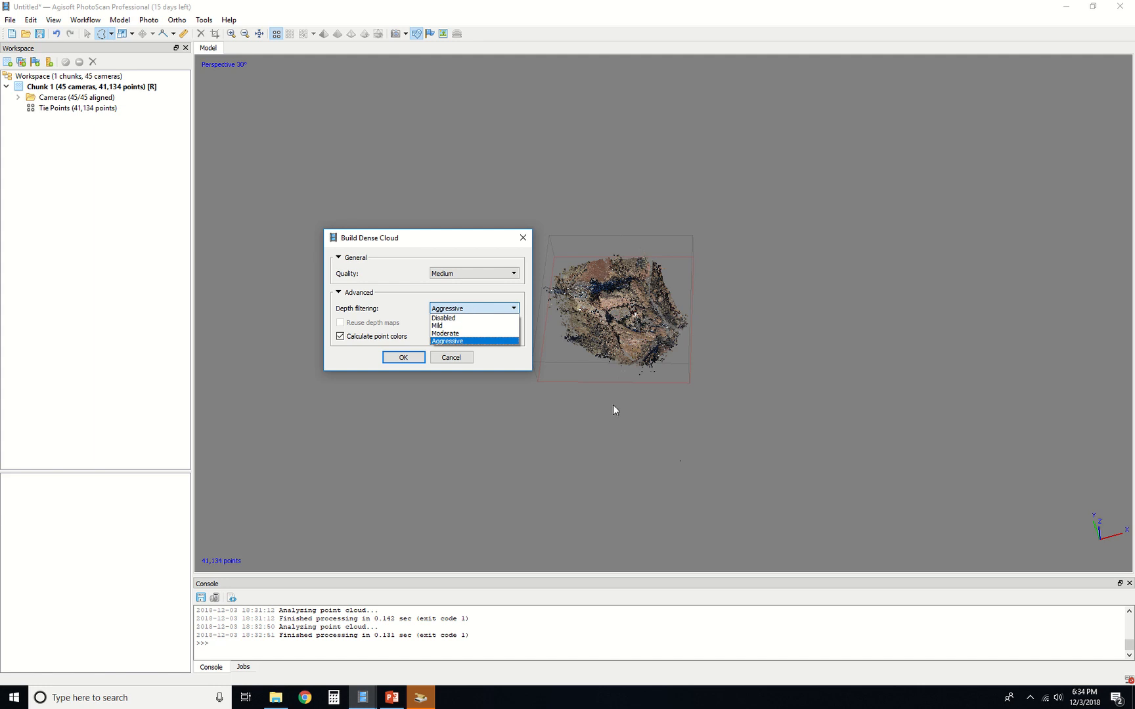
click(485, 346)
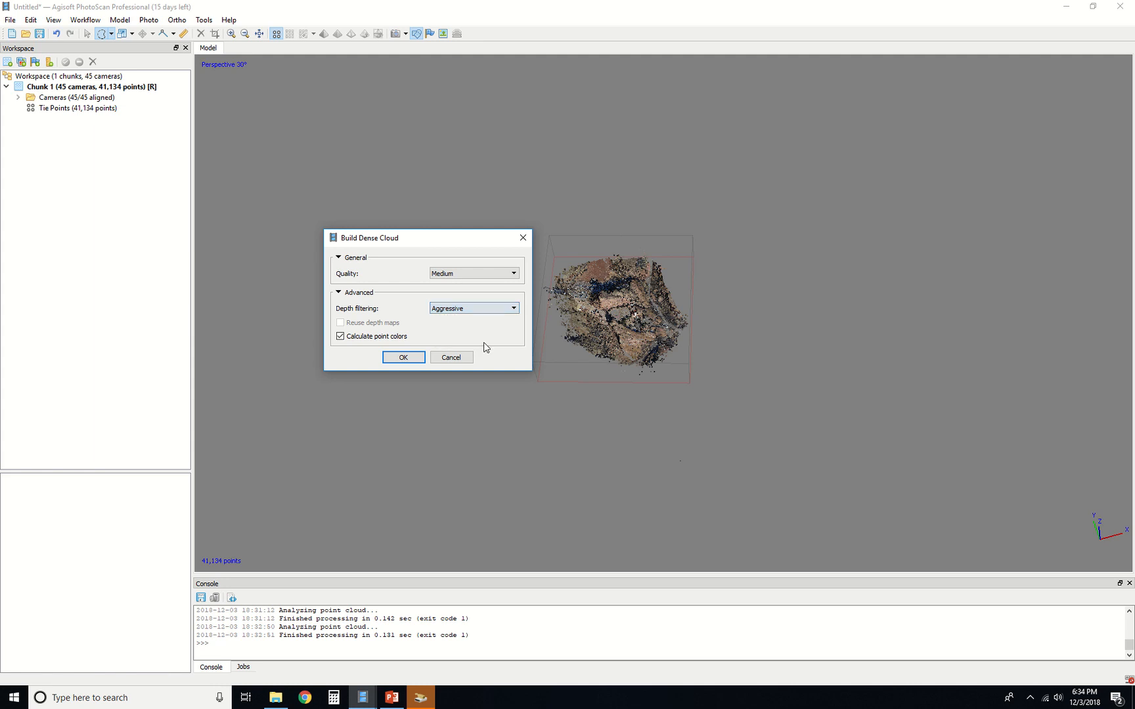
click(404, 359)
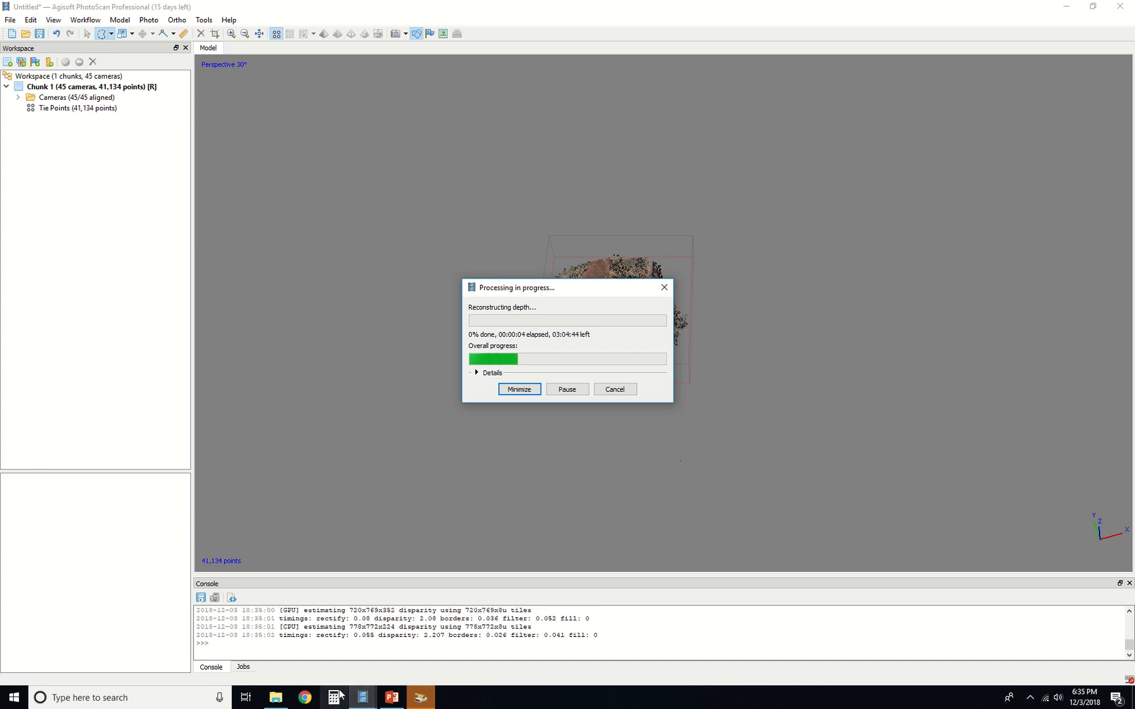
Switch to the Red Rocks Project for Tutorial project and display its dense cloud in the model view.
mouse_move(363, 698)
click(341, 649)
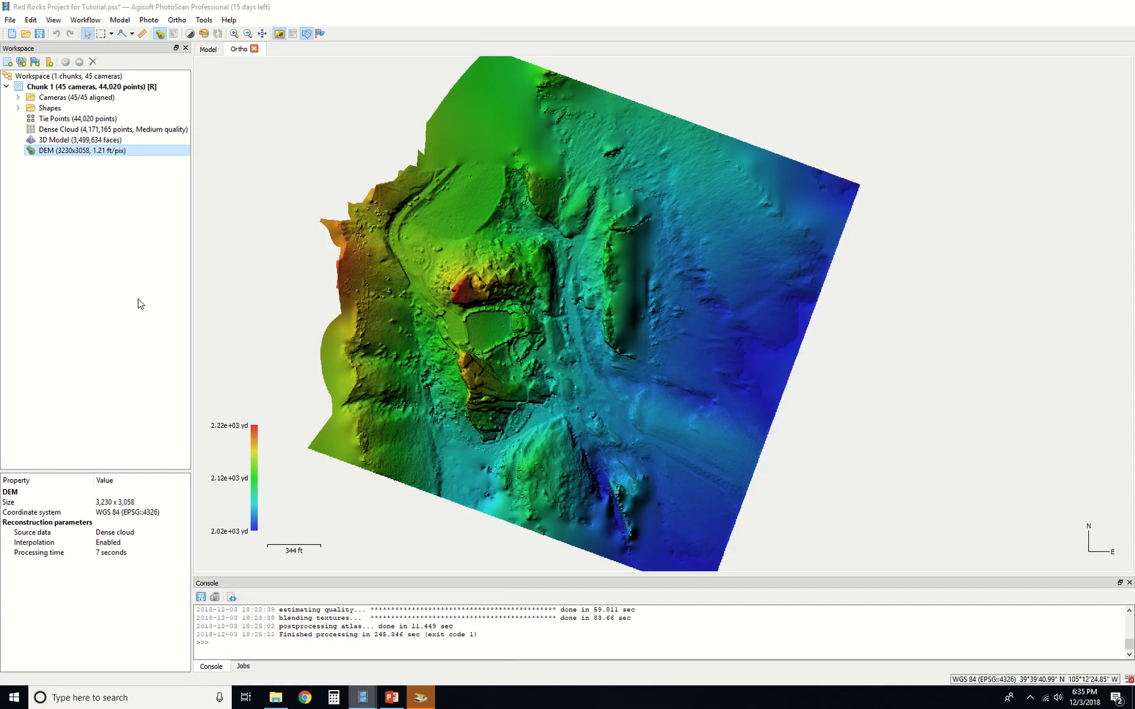
double_click(78, 130)
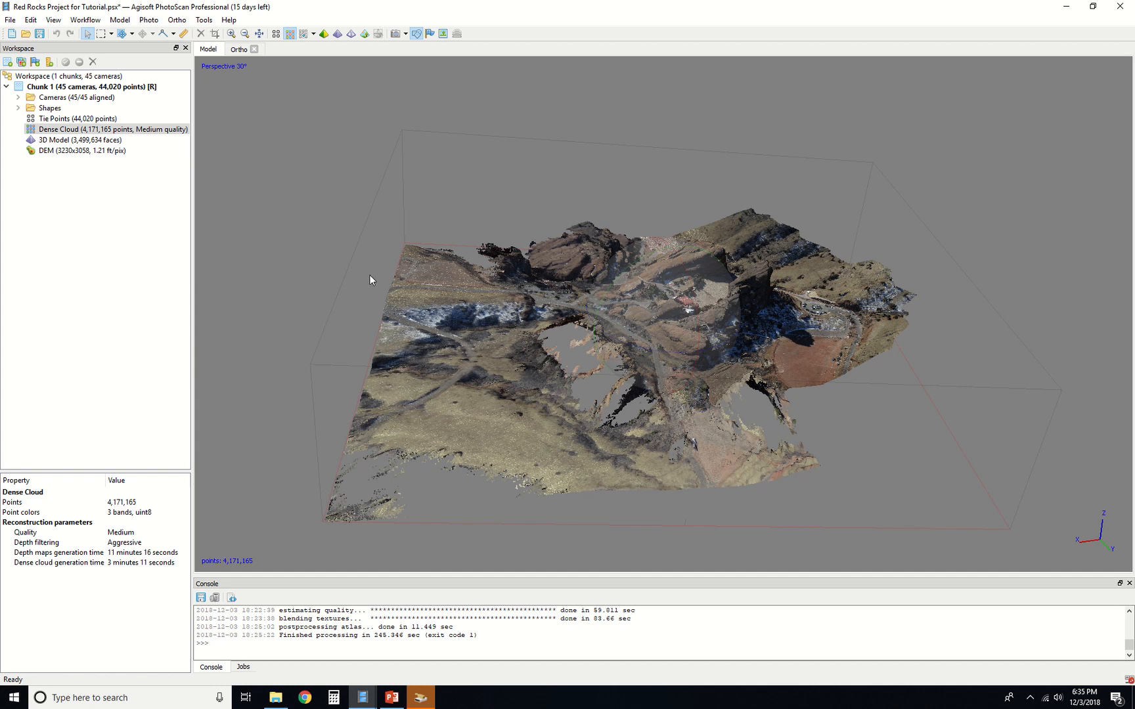
mouse_move(422, 327)
mouse_down()
mouse_move(422, 345)
mouse_move(420, 334)
mouse_up()
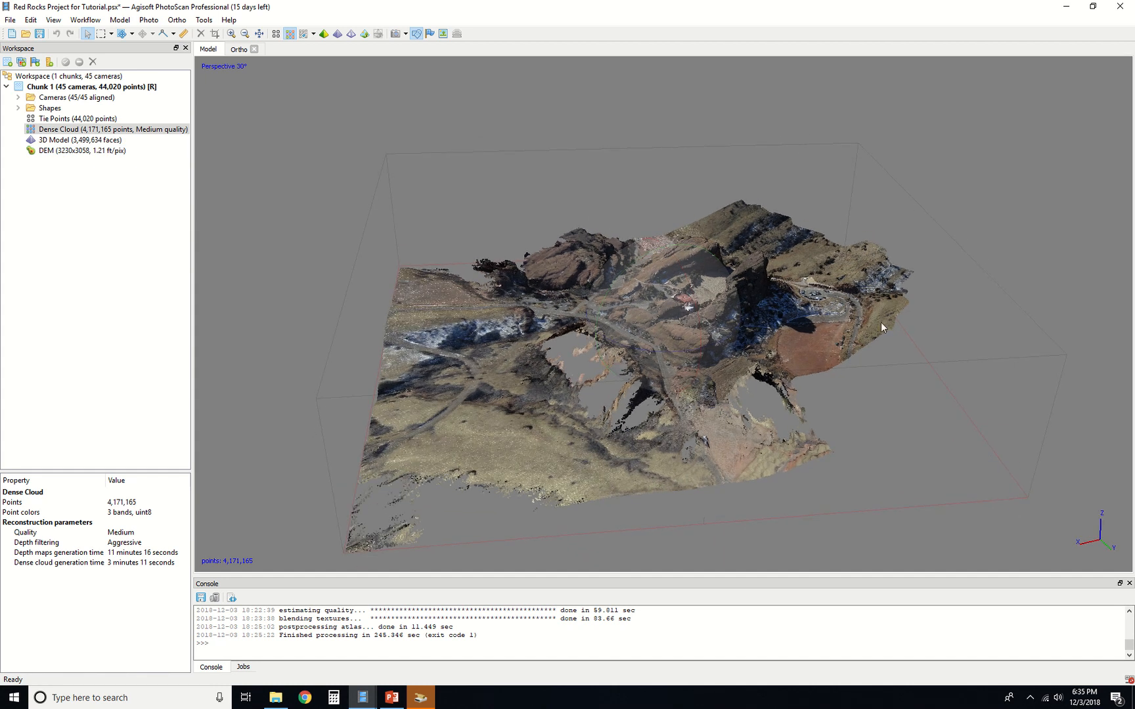
drag(830, 340, 813, 320)
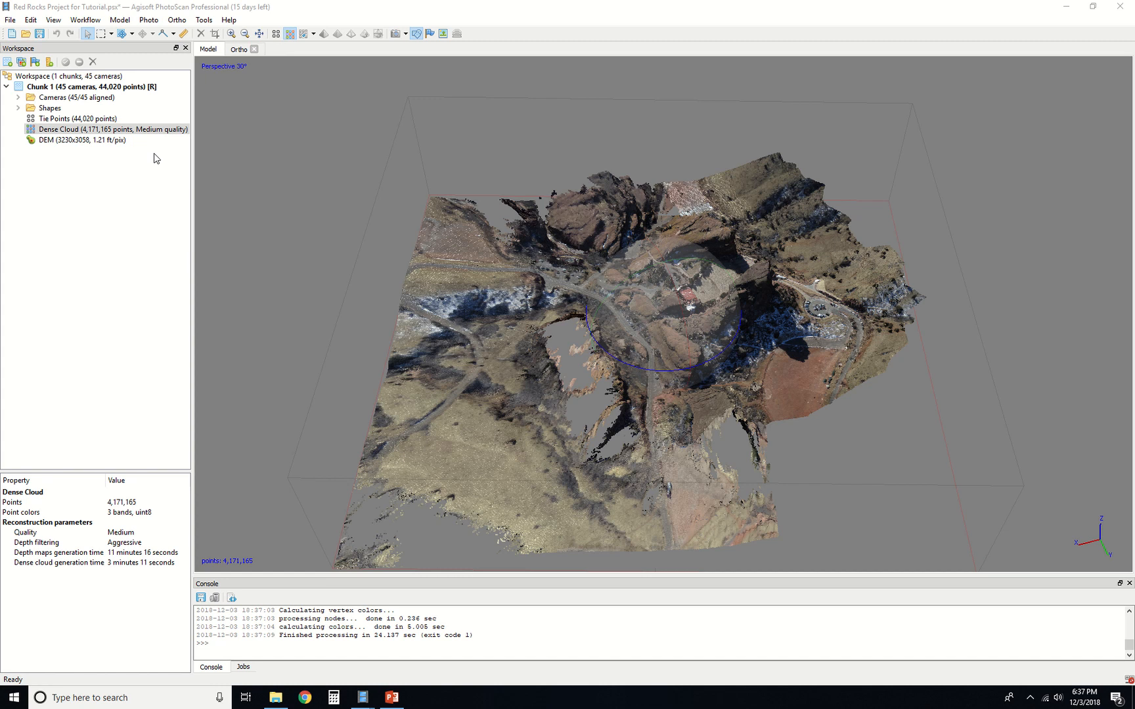
drag(599, 390, 475, 284)
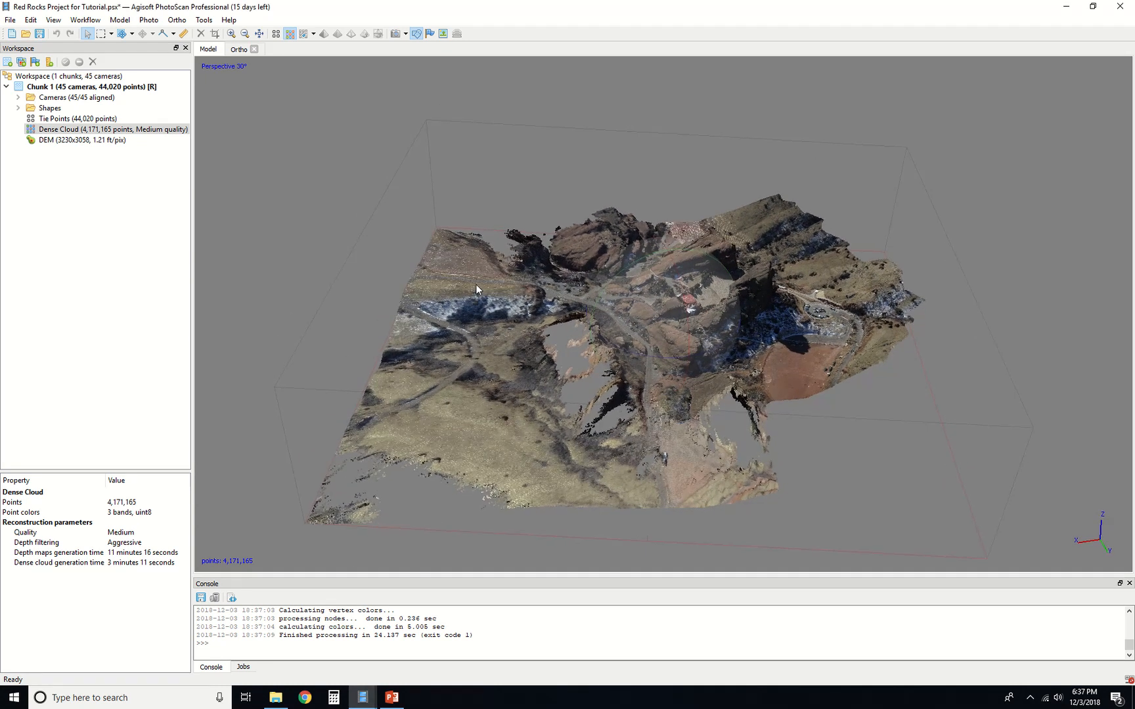
Set up a mesh build with the Height field (2.5D) surface type and the dense cloud as source data.
click(86, 20)
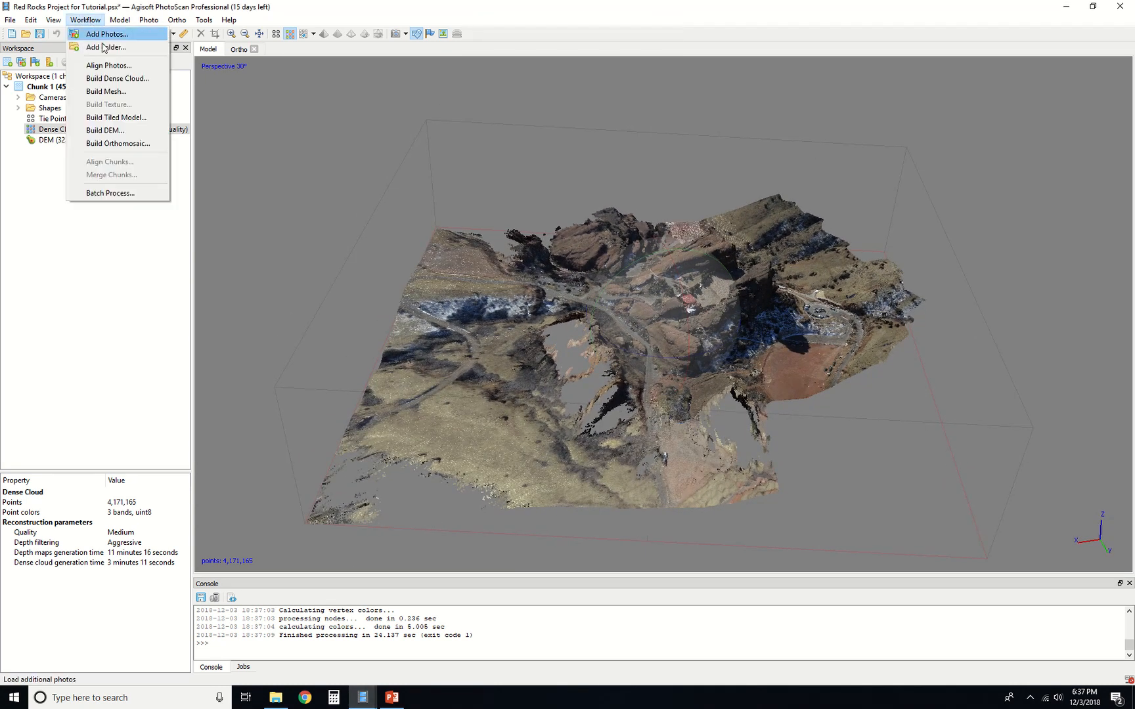
click(146, 92)
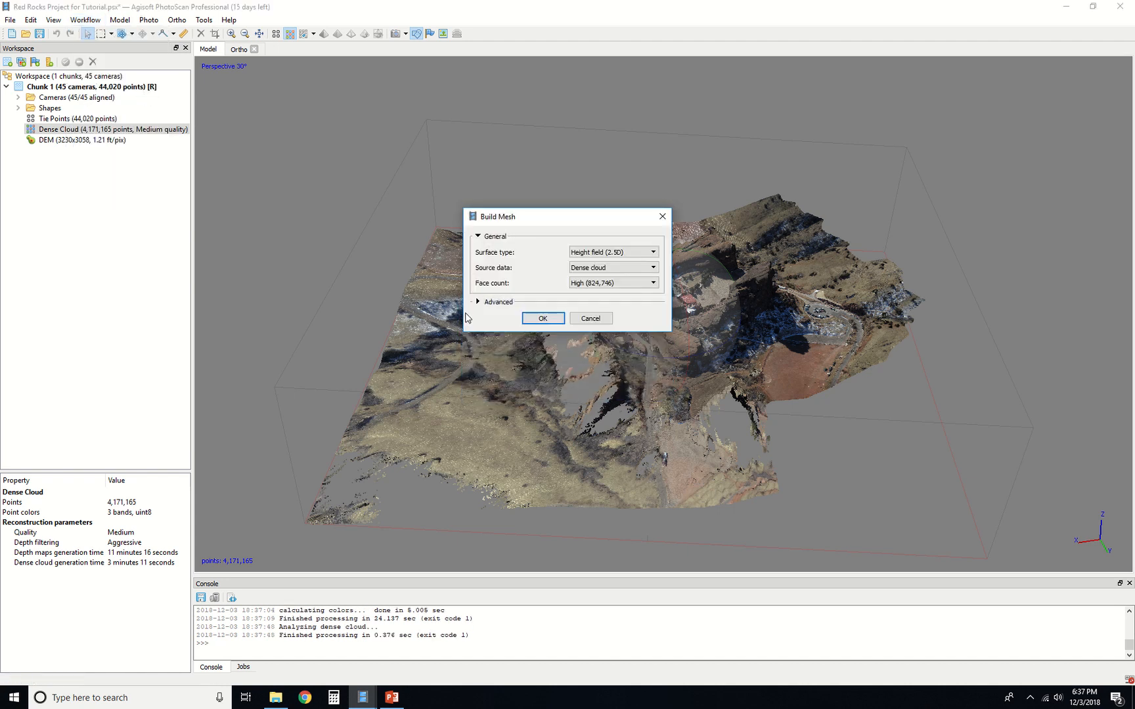
click(628, 254)
click(609, 269)
click(608, 269)
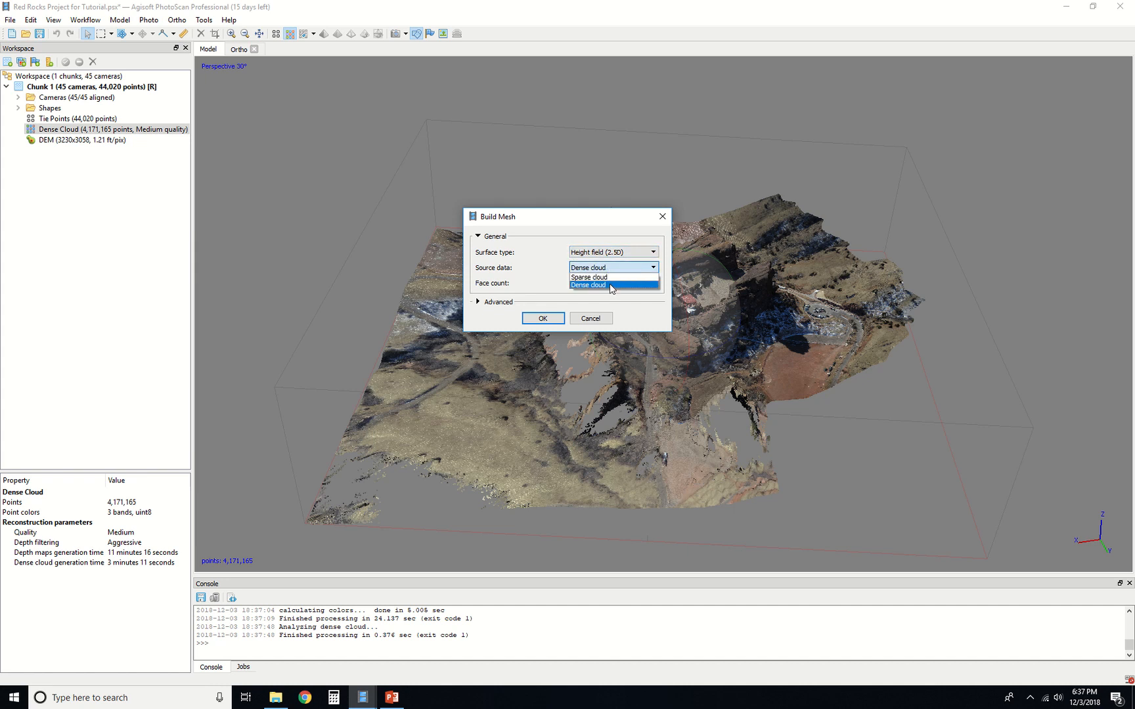
click(611, 285)
click(607, 267)
Build the mesh with a custom face count of 3,500,000, default enabled interpolation and vertex colors calculated.
click(604, 284)
click(600, 284)
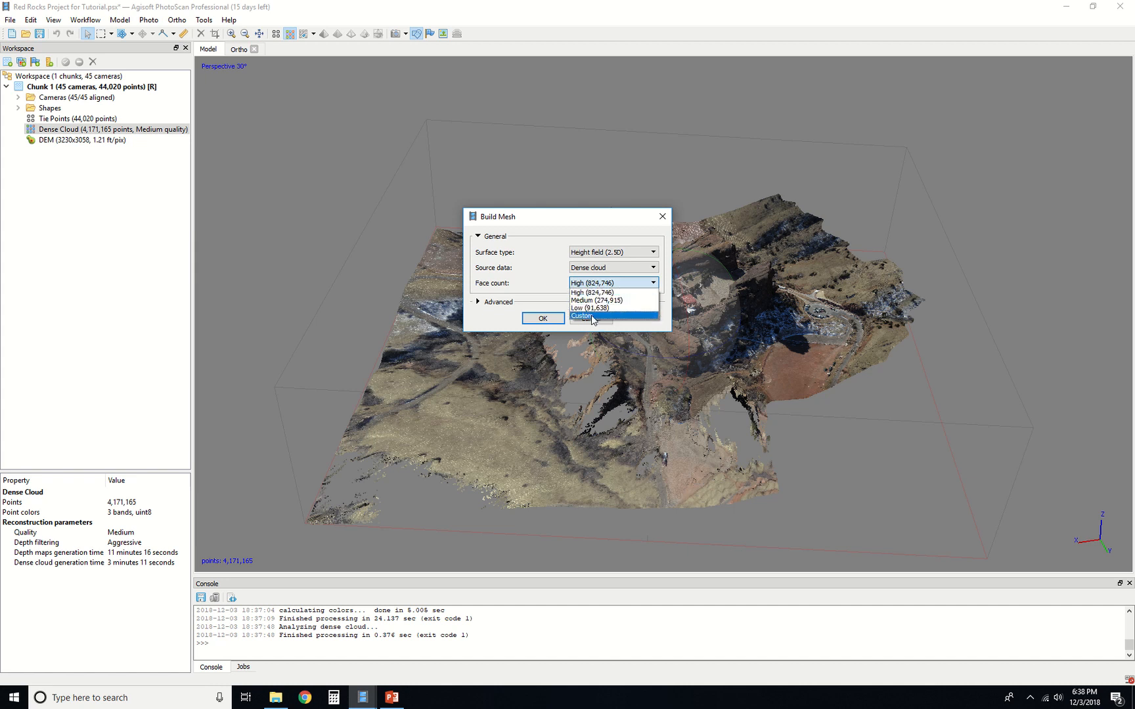
click(591, 317)
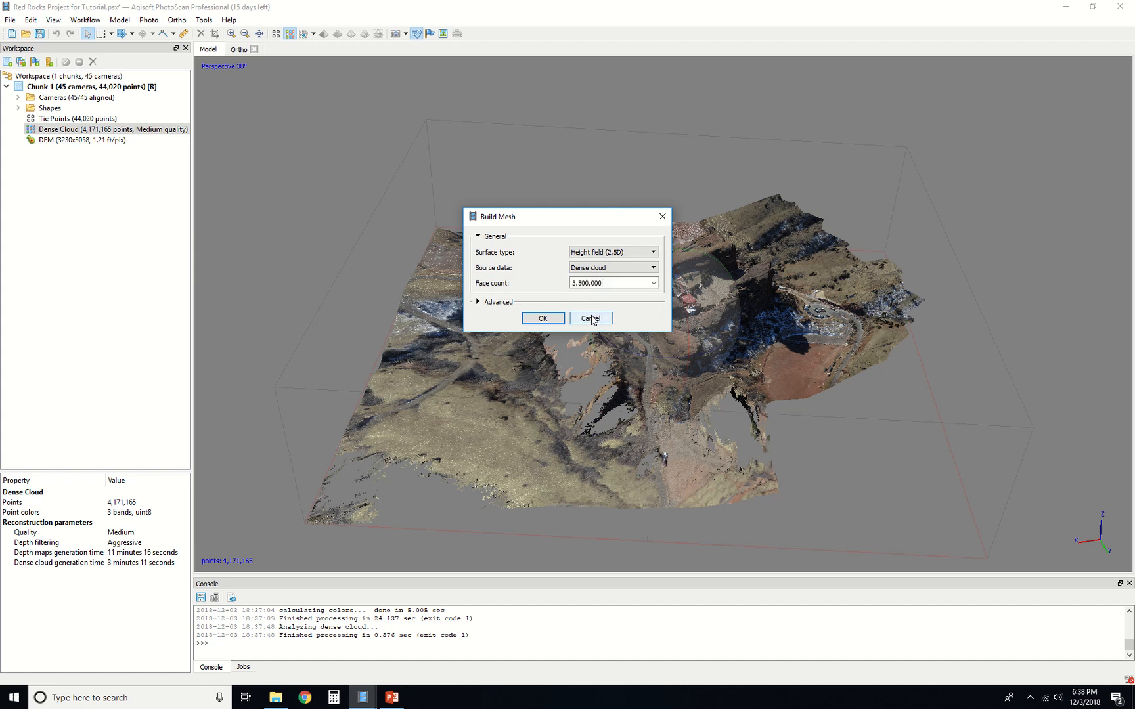
click(653, 283)
click(651, 284)
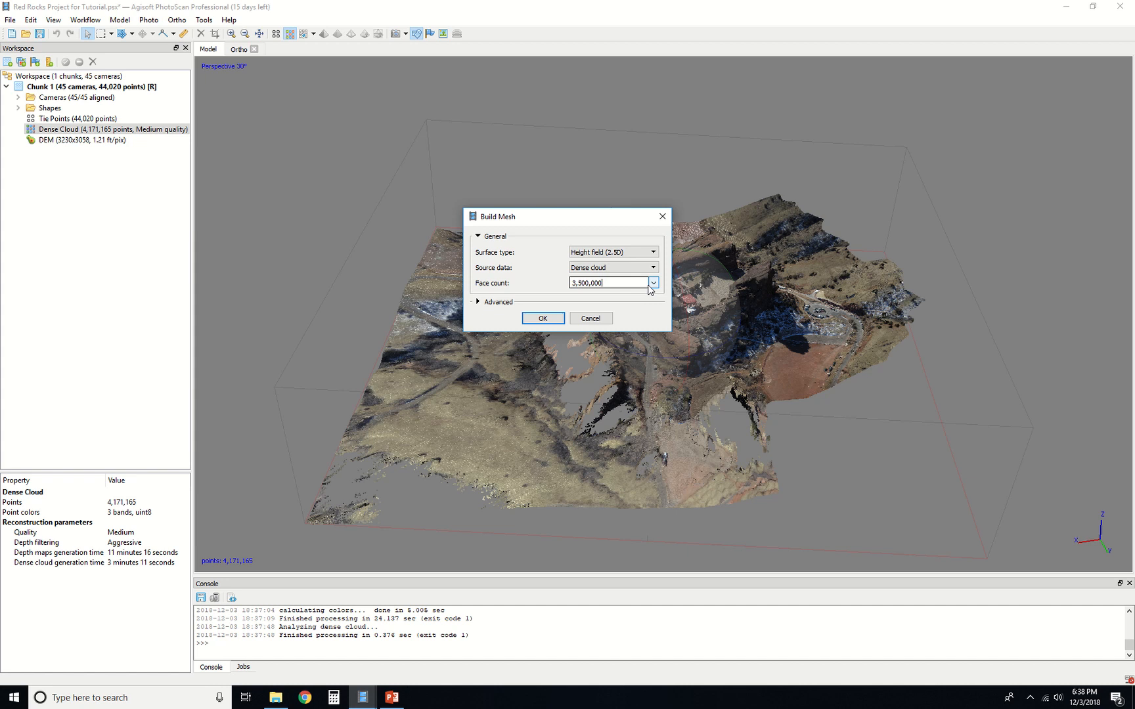
click(509, 302)
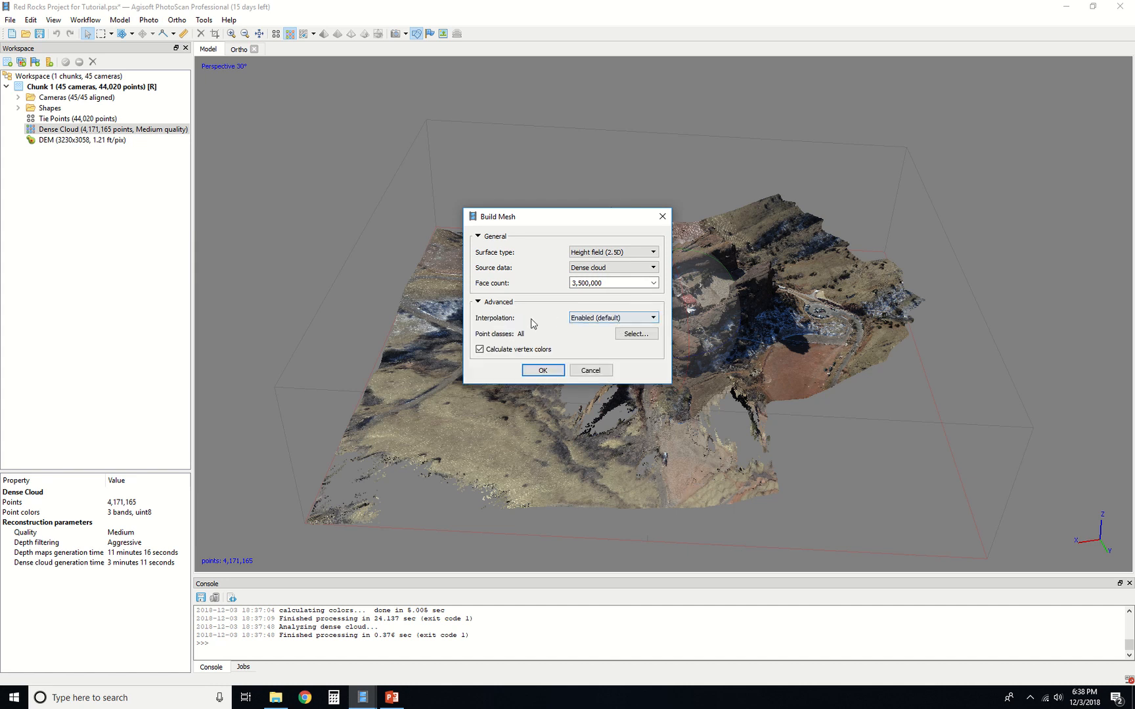
click(543, 371)
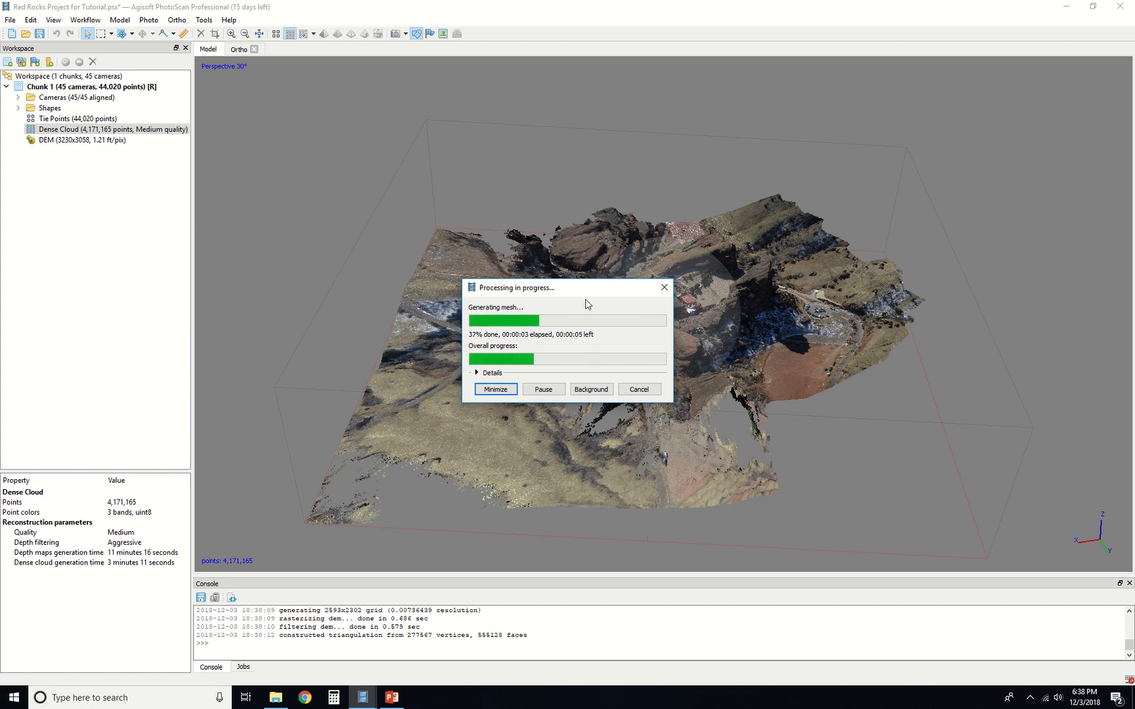
drag(590, 296, 839, 302)
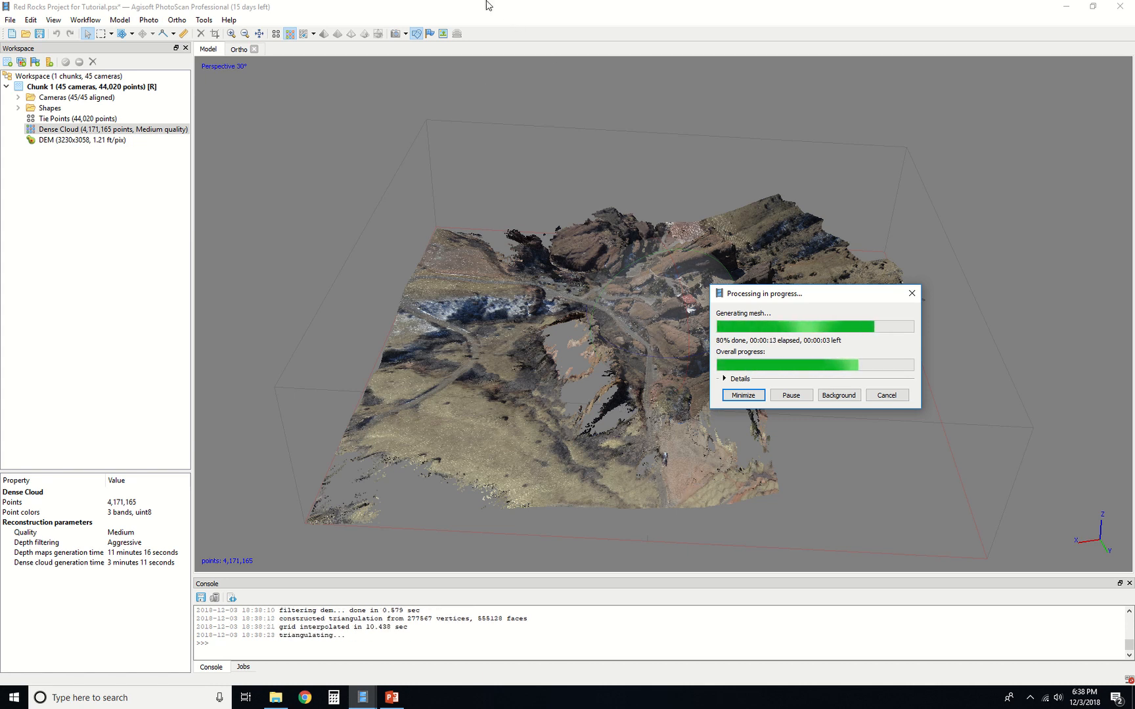
mouse_move(506, 4)
click(487, 21)
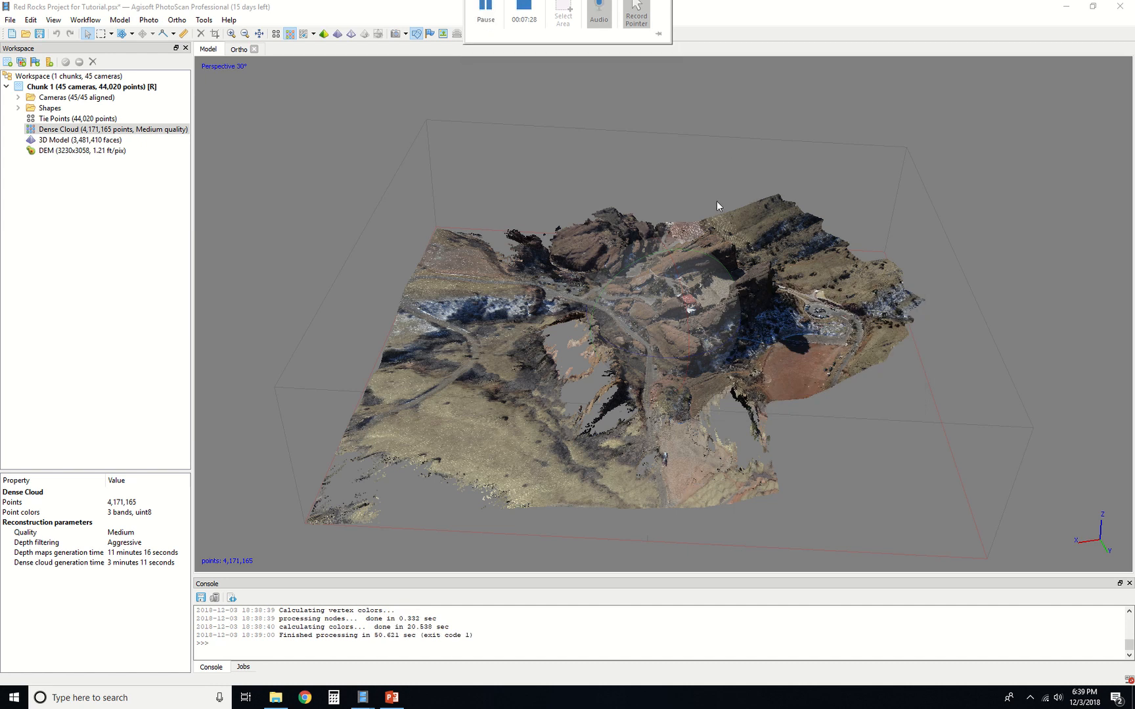
drag(504, 179, 503, 195)
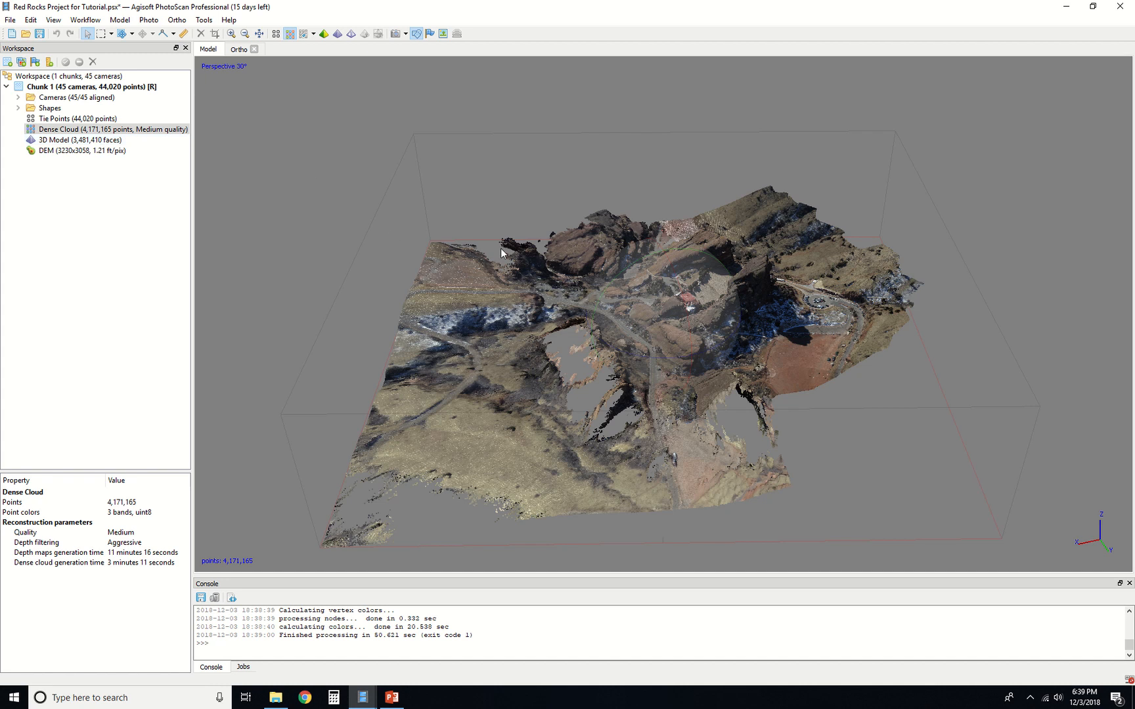
Display the 3D model and examine the mesh detail around the amphitheater, the rock formations and the road.
click(64, 141)
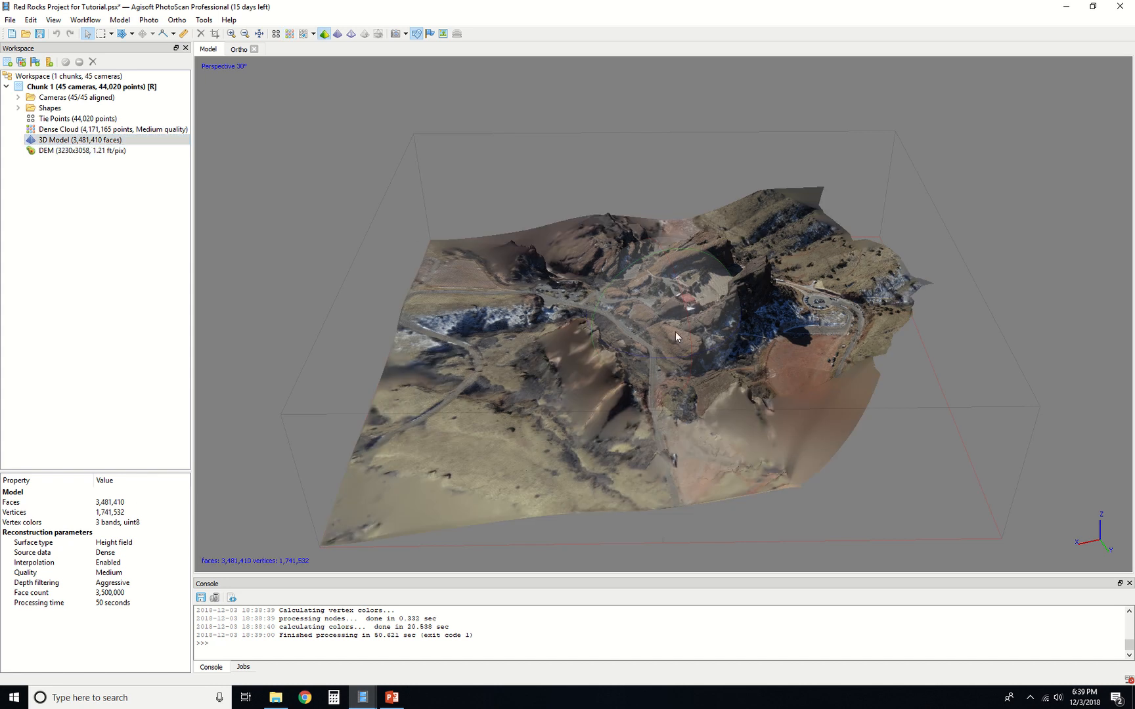
scroll(677, 331, up, 3)
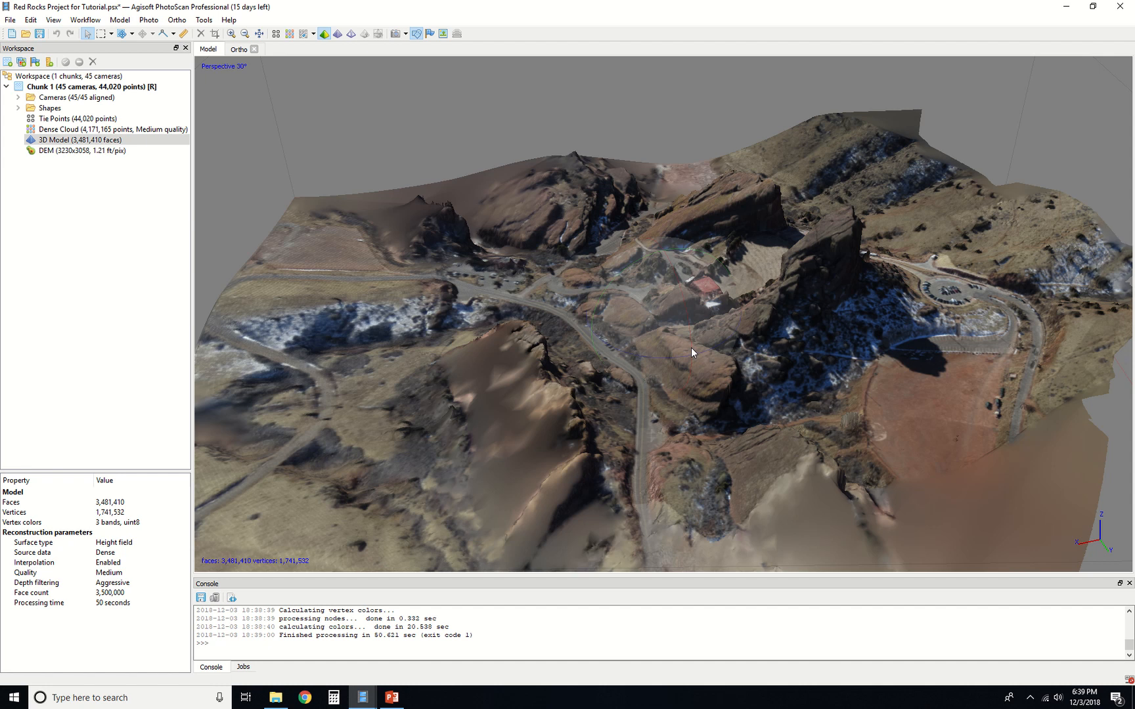
scroll(691, 348, up, 2)
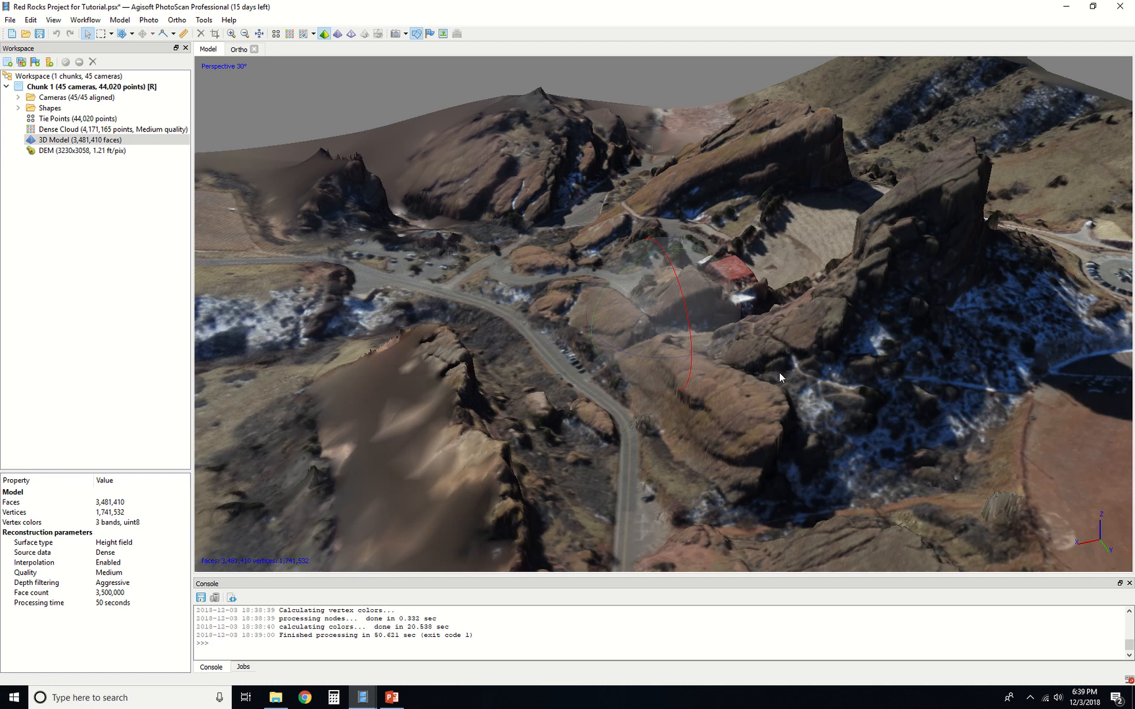
drag(773, 352, 592, 470)
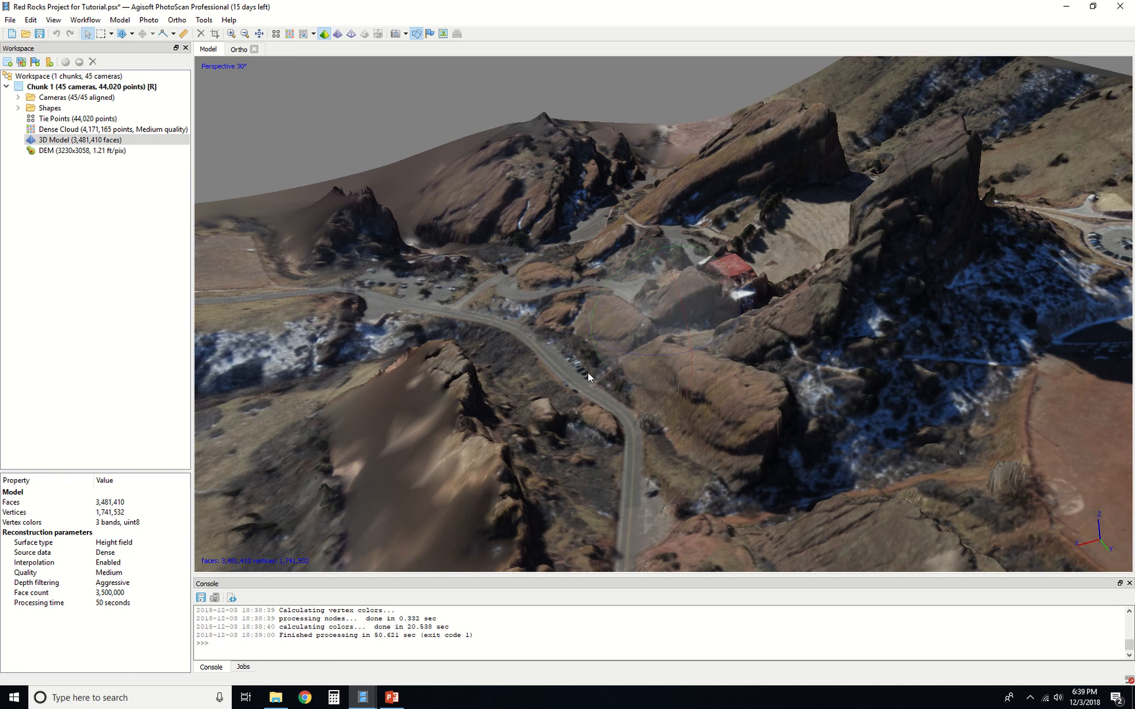
scroll(577, 378, up, 4)
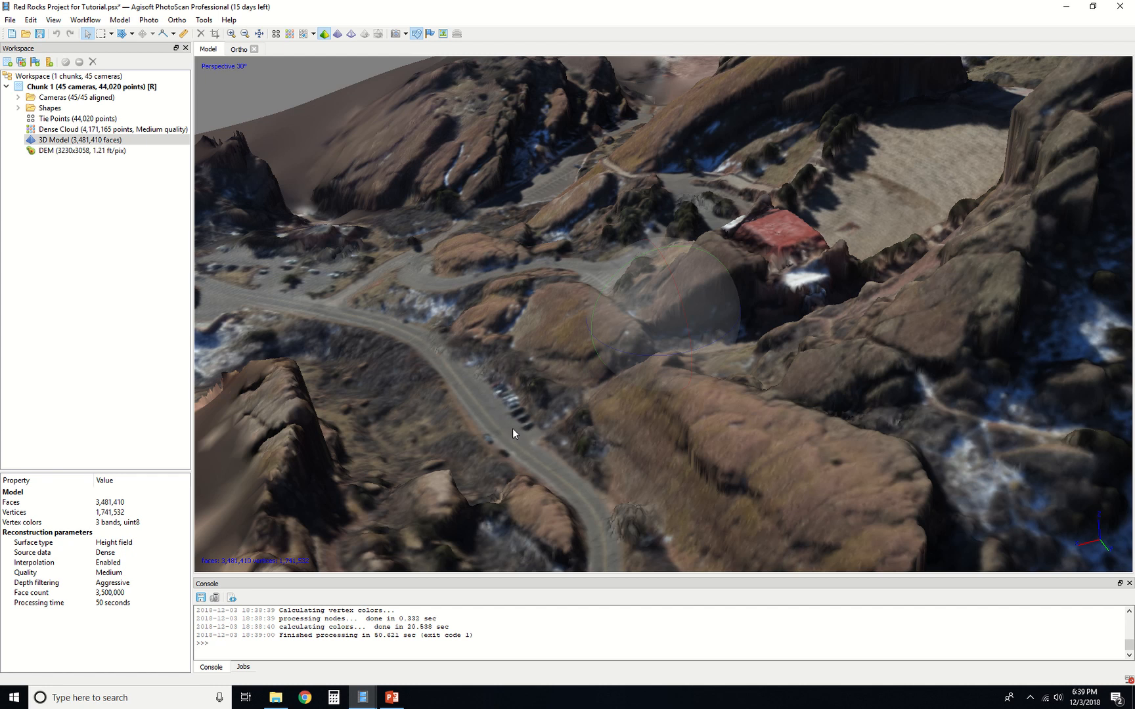
scroll(511, 433, down, 2)
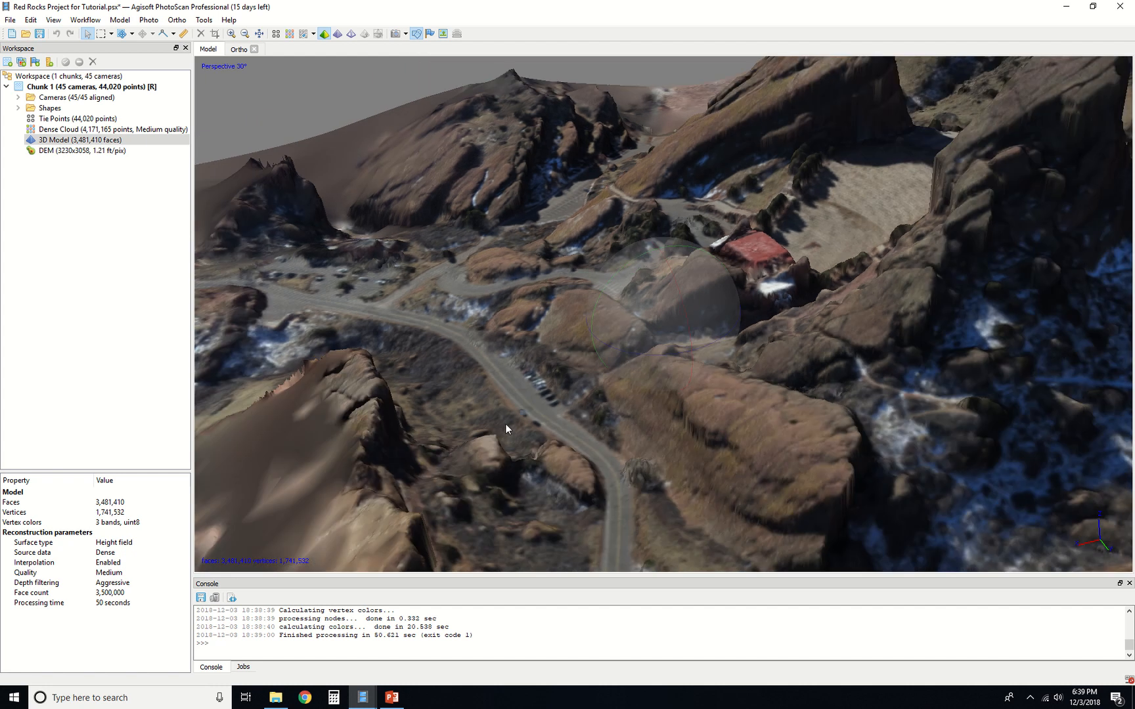
scroll(504, 417, down, 1)
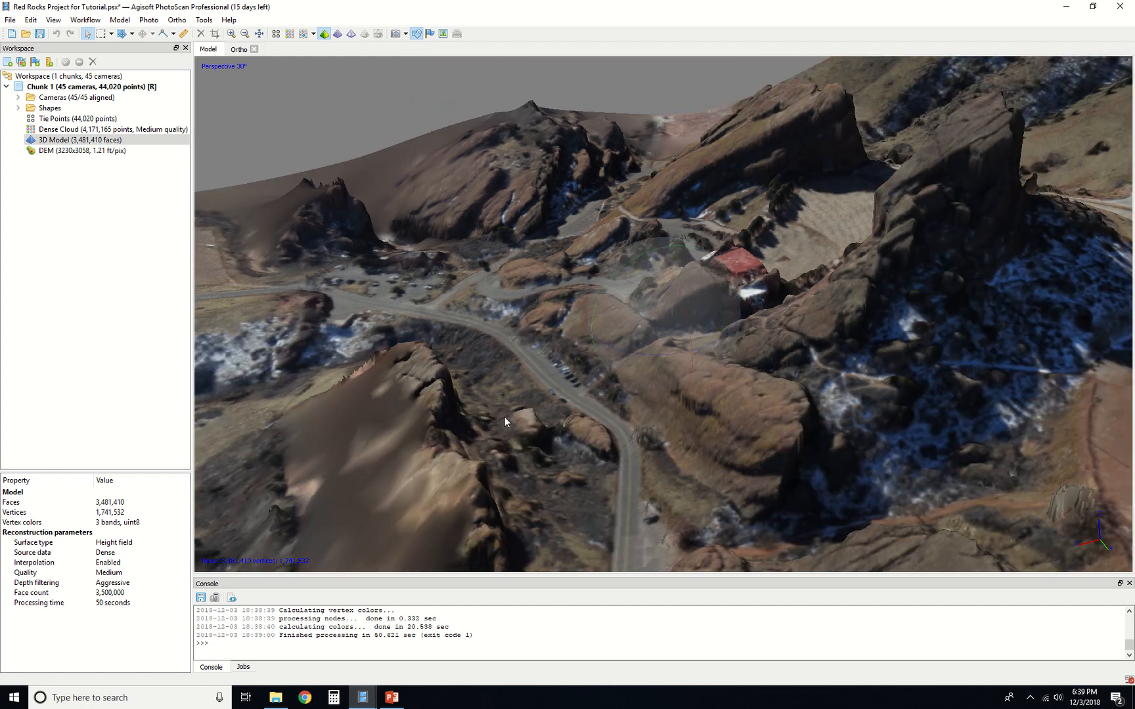
scroll(542, 402, down, 1)
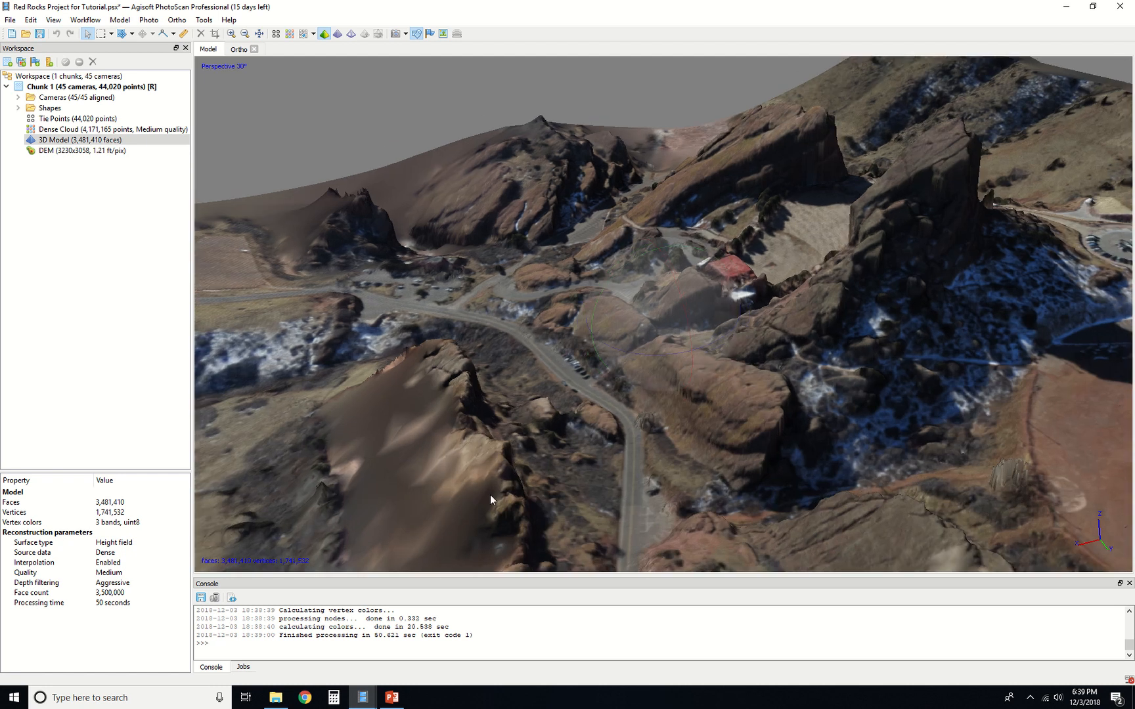
click(123, 143)
click(96, 24)
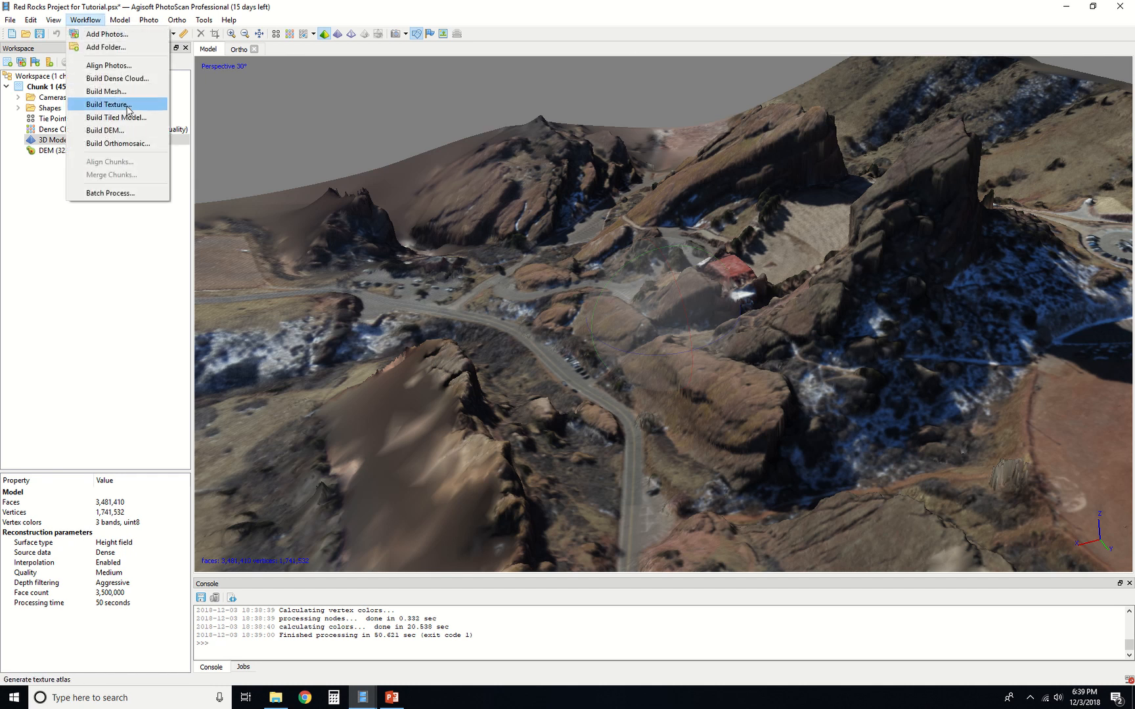
click(128, 108)
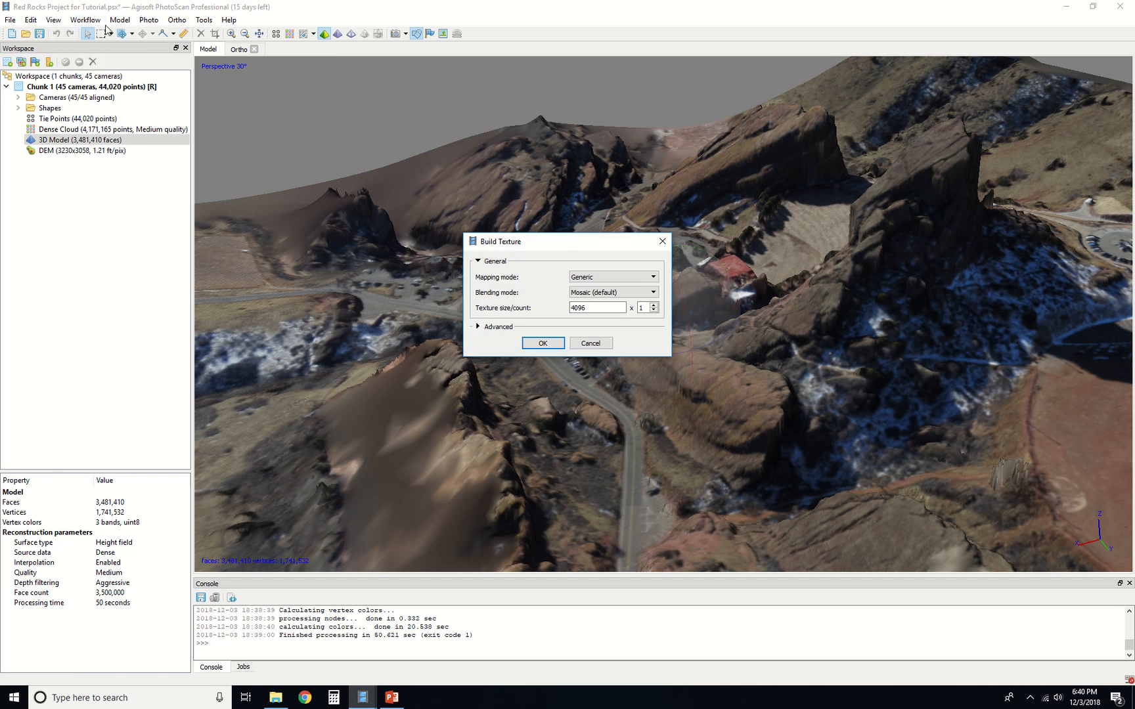
click(590, 343)
Build the texture with Generic mapping, Mosaic blending and a size of 4096 x 1, leaving hole filling and the ghosting filter disabled.
click(86, 20)
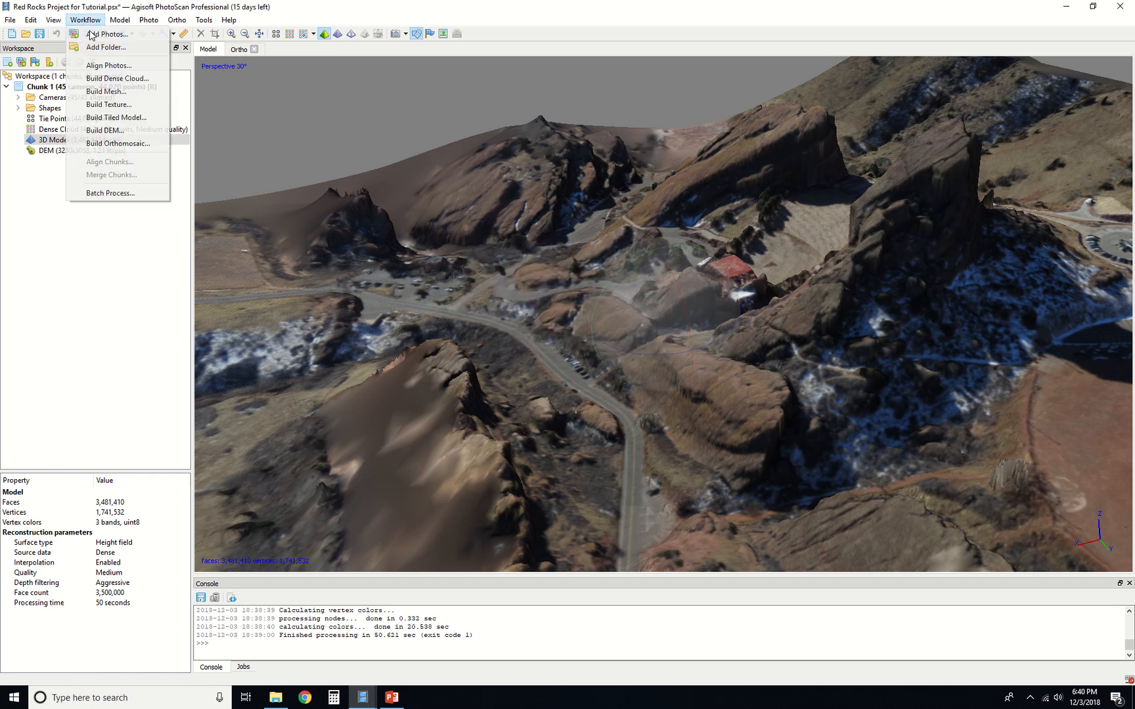
click(137, 108)
click(601, 279)
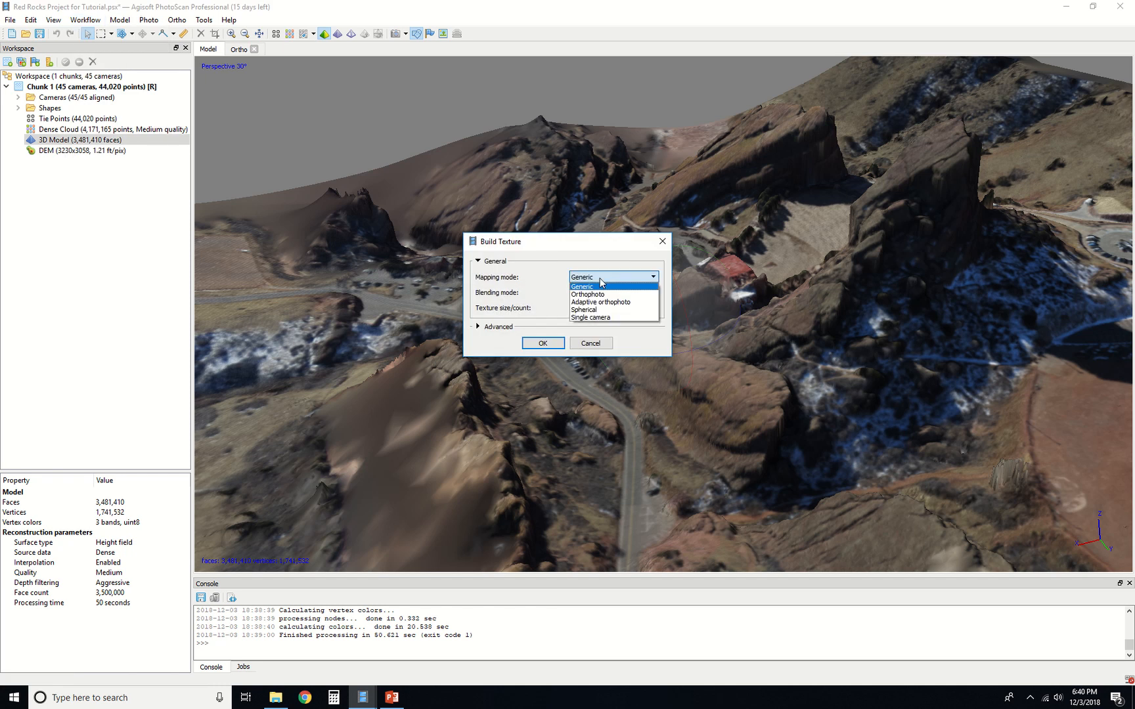
click(601, 285)
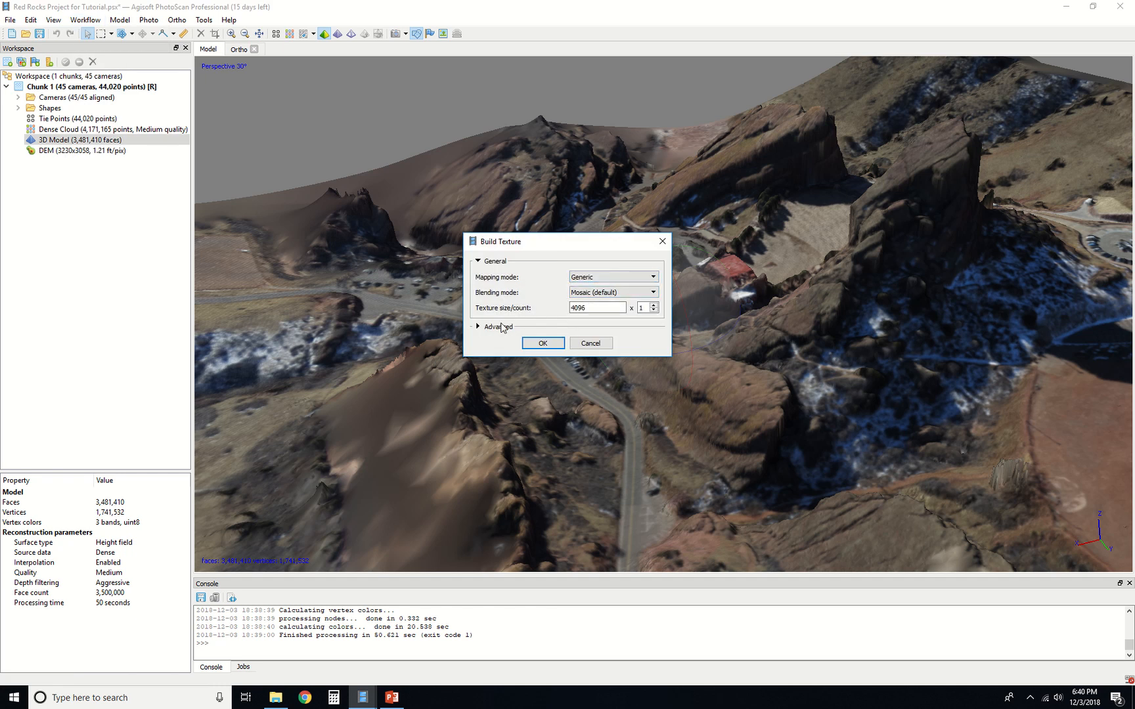
click(502, 327)
click(481, 343)
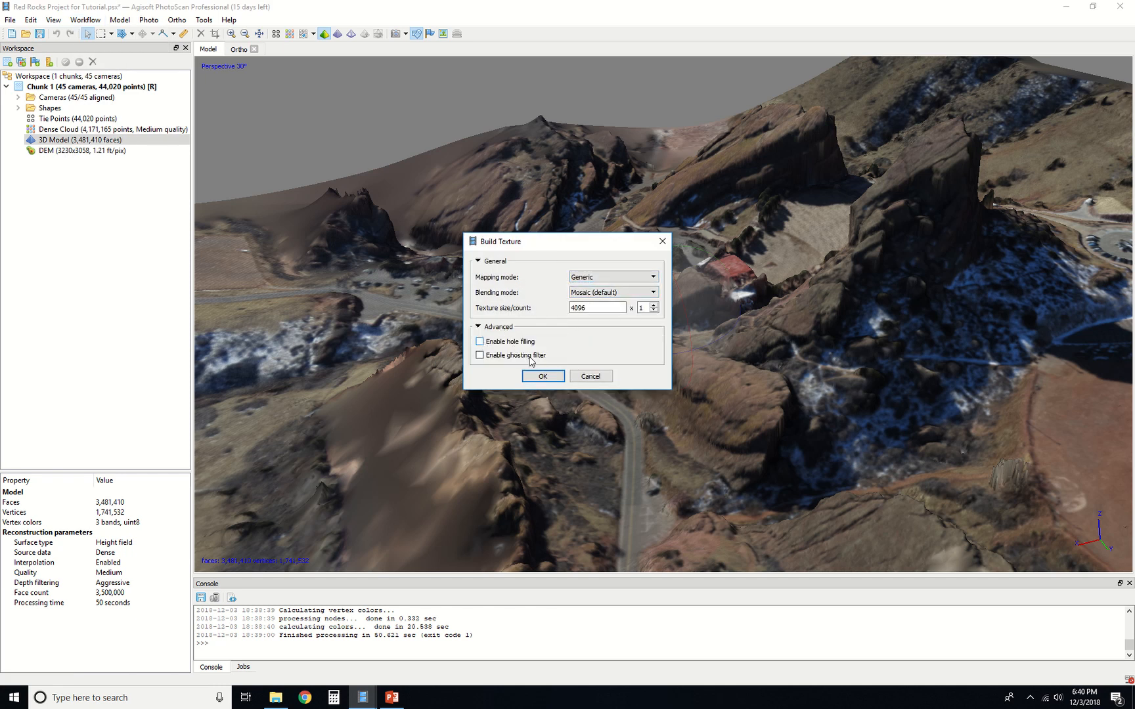
click(544, 377)
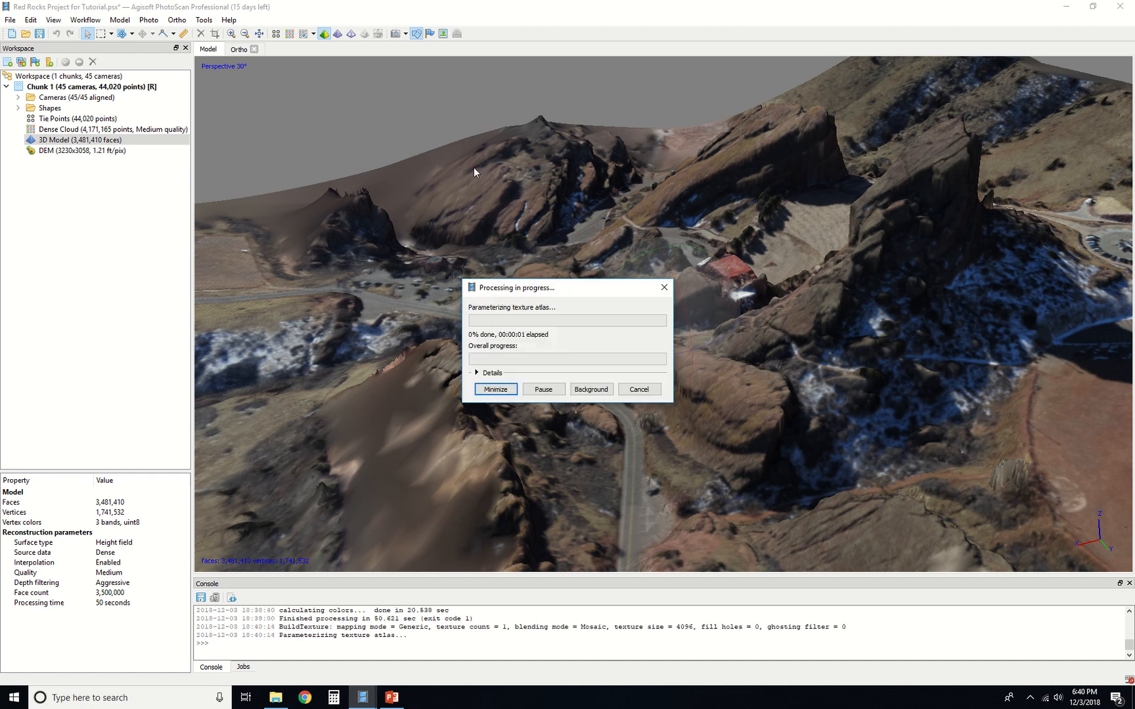
Examine the textured model from several angles around the road, the red-roofed stage and the amphitheater seating.
mouse_move(440, 3)
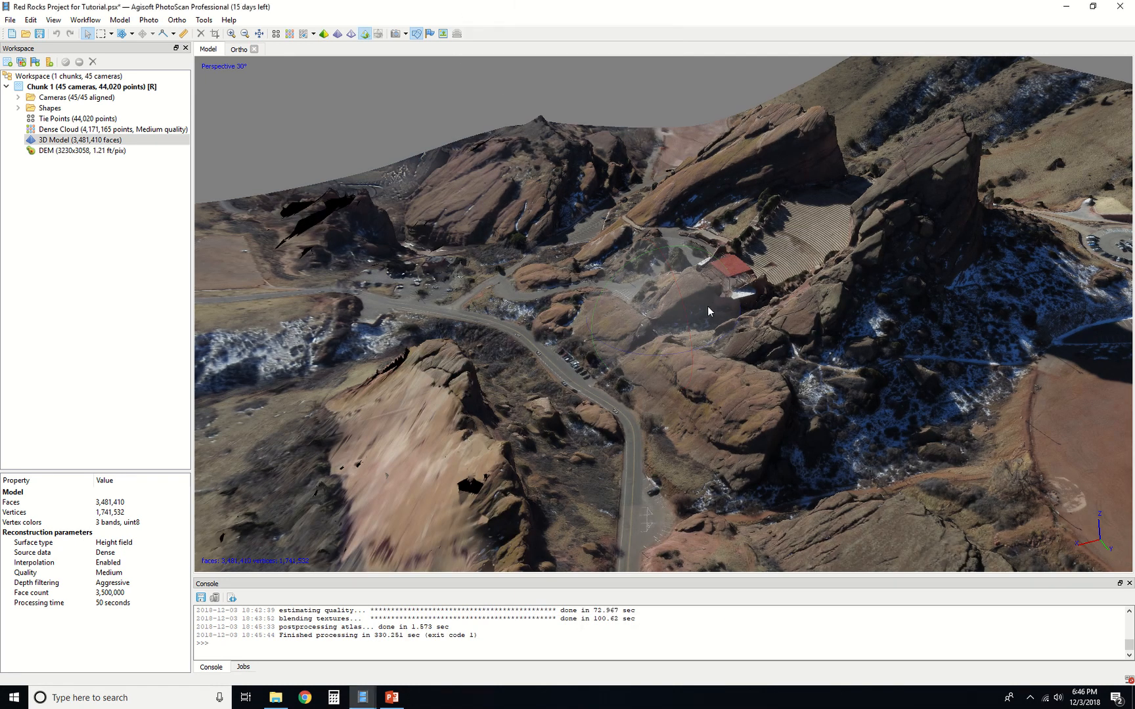
drag(704, 309, 666, 307)
scroll(750, 274, up, 5)
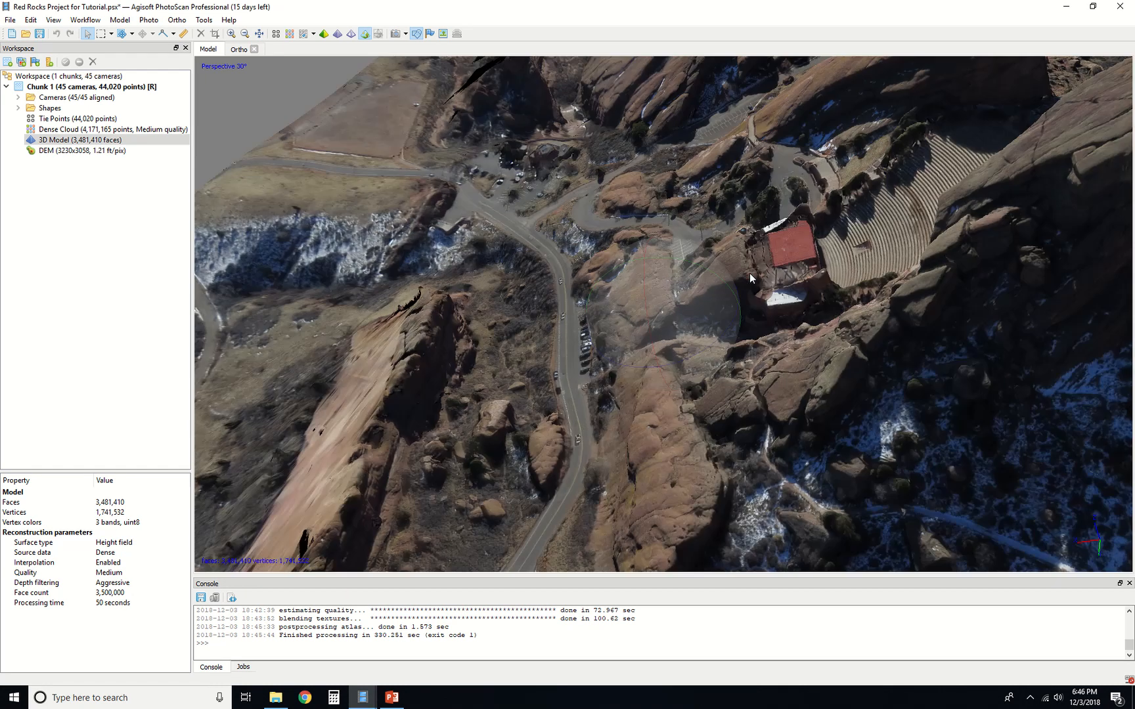
scroll(638, 296, down, 2)
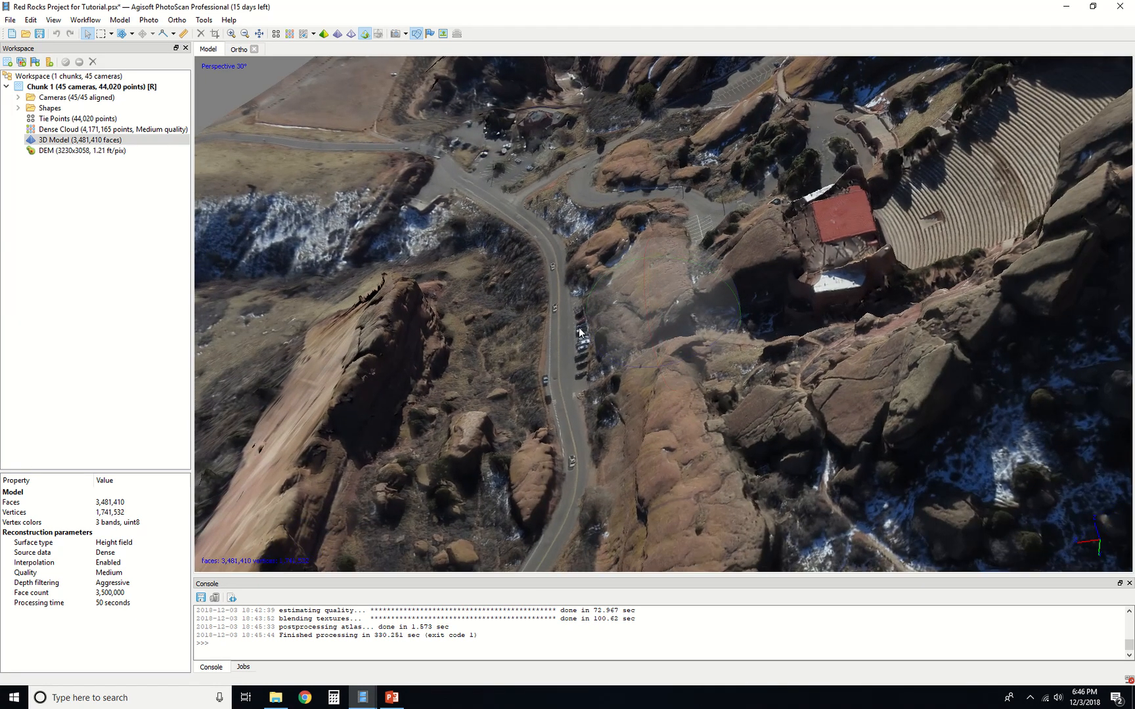
drag(692, 220, 624, 360)
scroll(581, 324, down, 2)
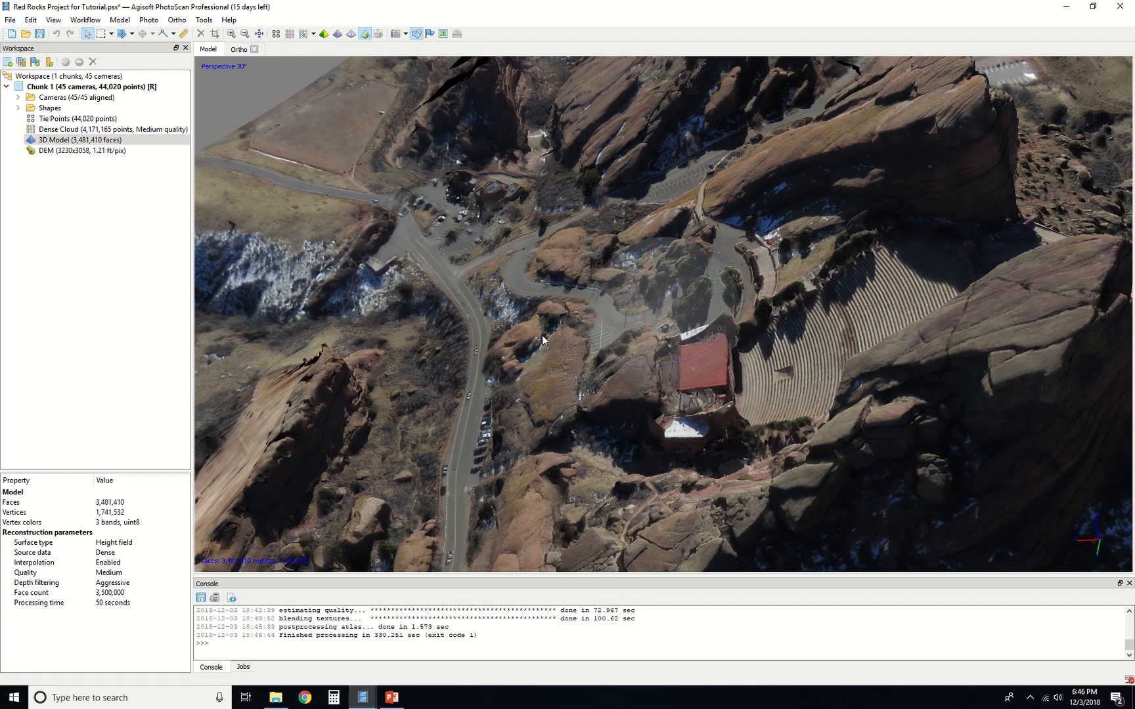
scroll(543, 336, down, 1)
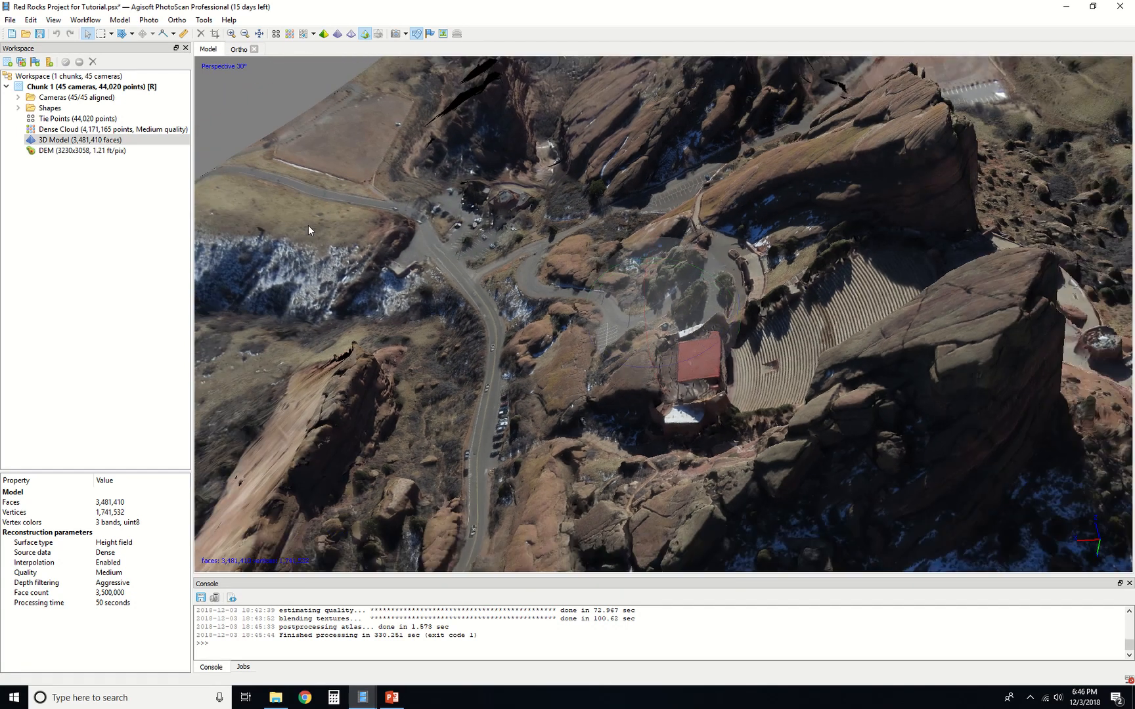
Build a DEM in the geographic WGS 84 (EPSG::4326) projection from the dense cloud with default enabled interpolation.
click(86, 20)
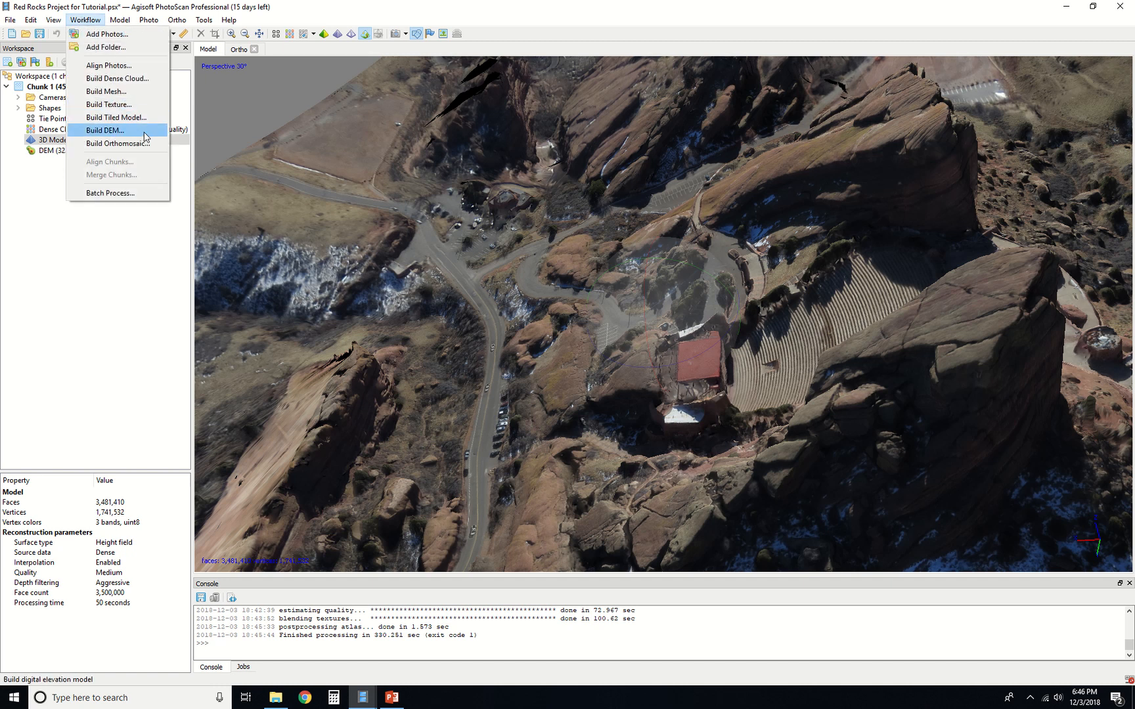
click(144, 133)
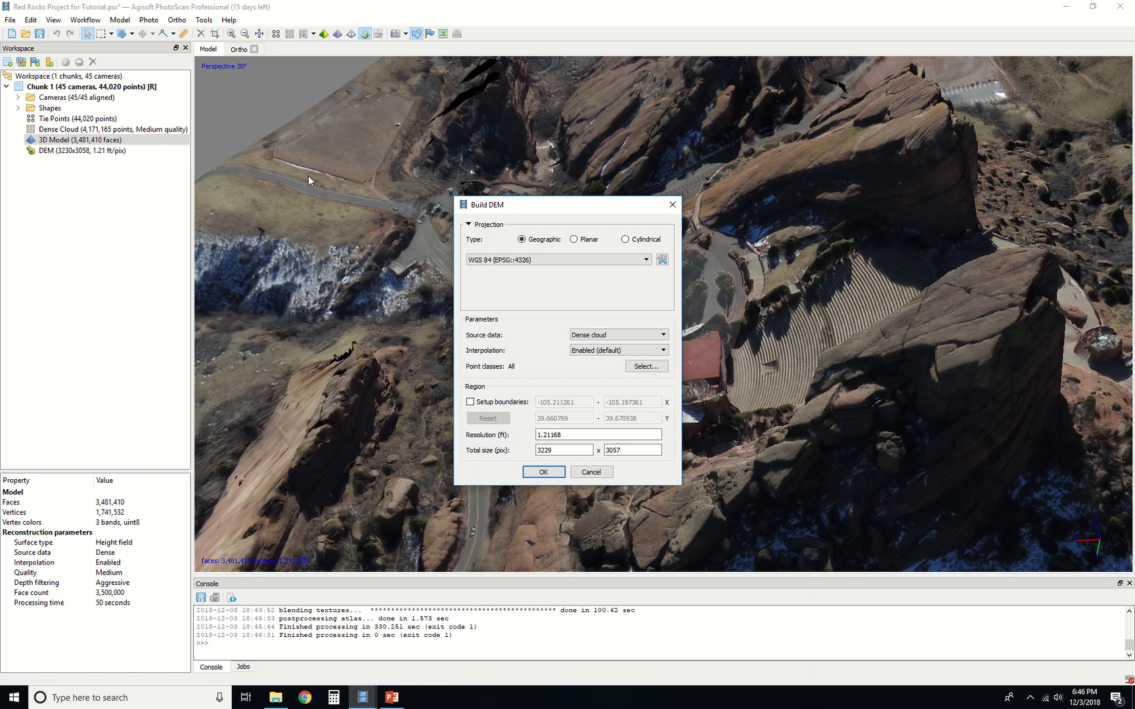
drag(523, 217, 496, 187)
click(577, 306)
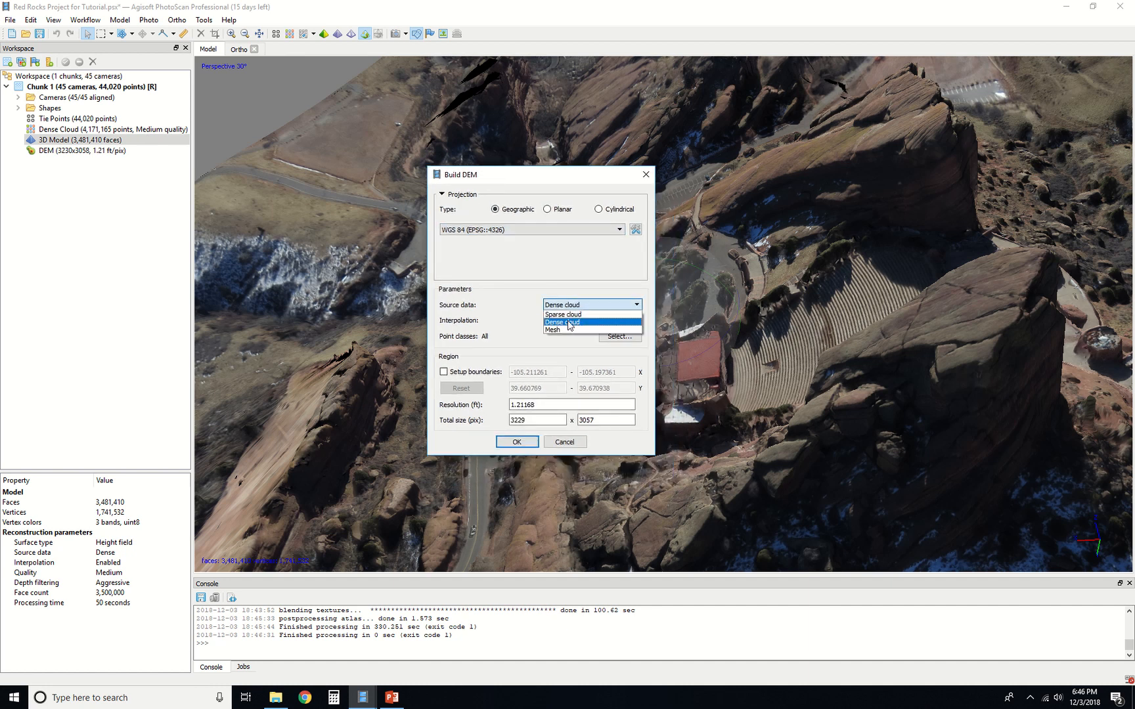
click(571, 323)
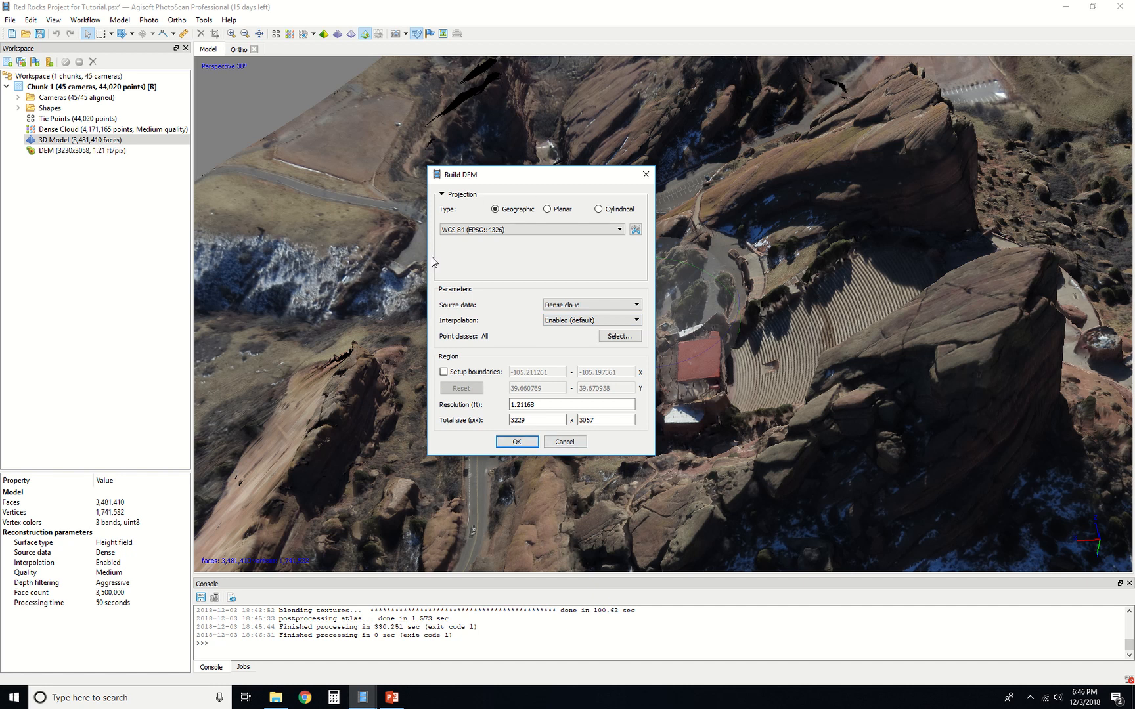
click(568, 305)
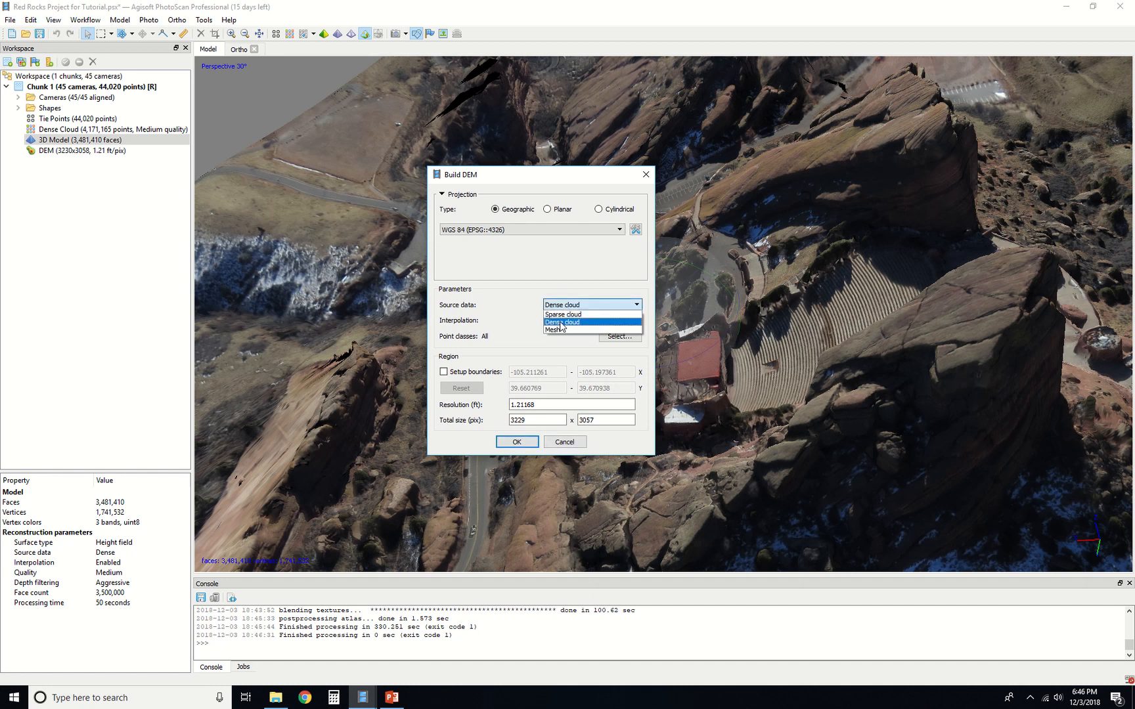
click(562, 323)
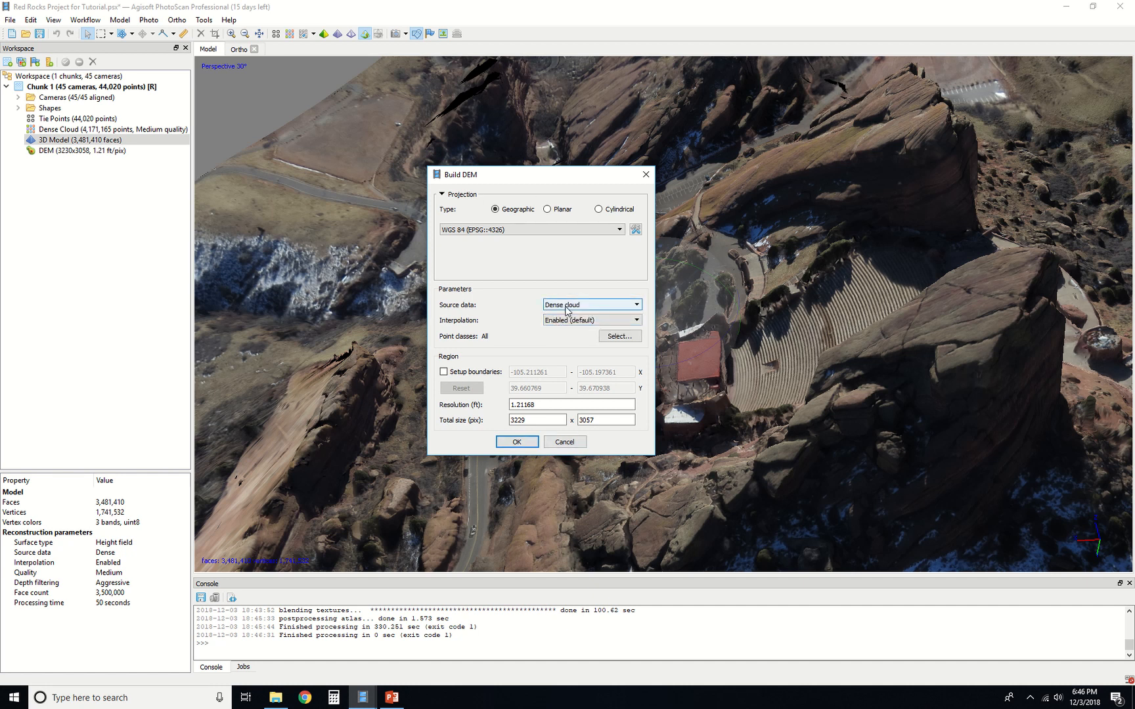
click(517, 443)
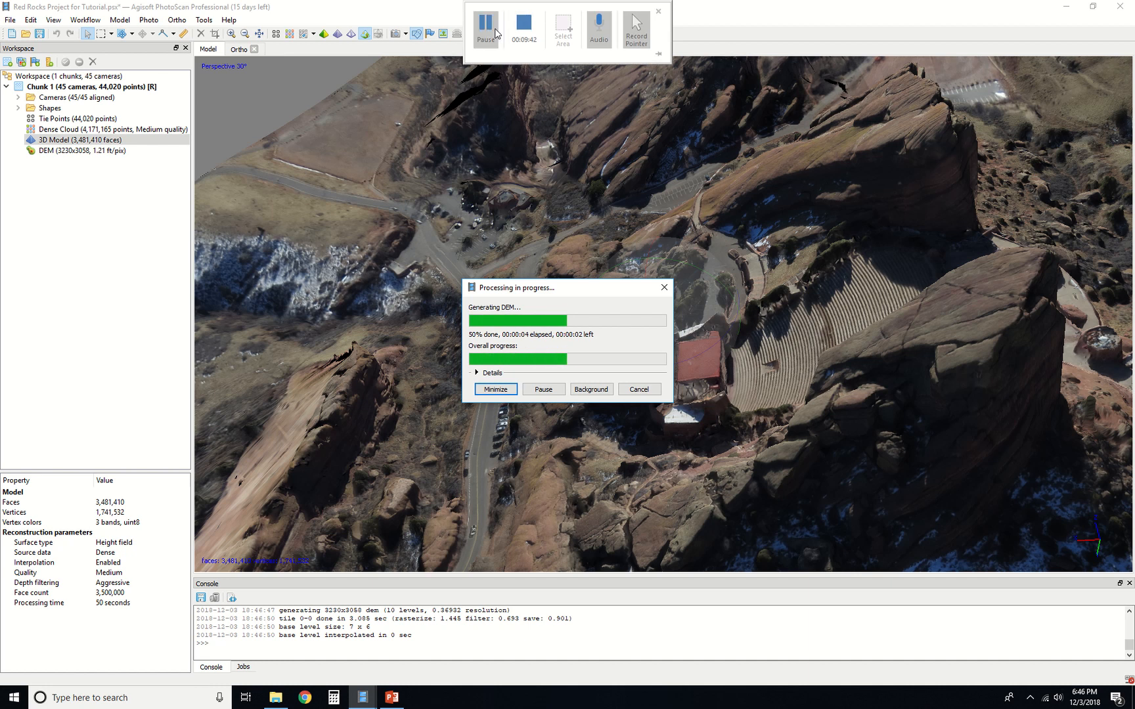
Display the DEM and examine its relief around the amphitheater, turning hillshading off and back on for comparison.
mouse_move(482, 25)
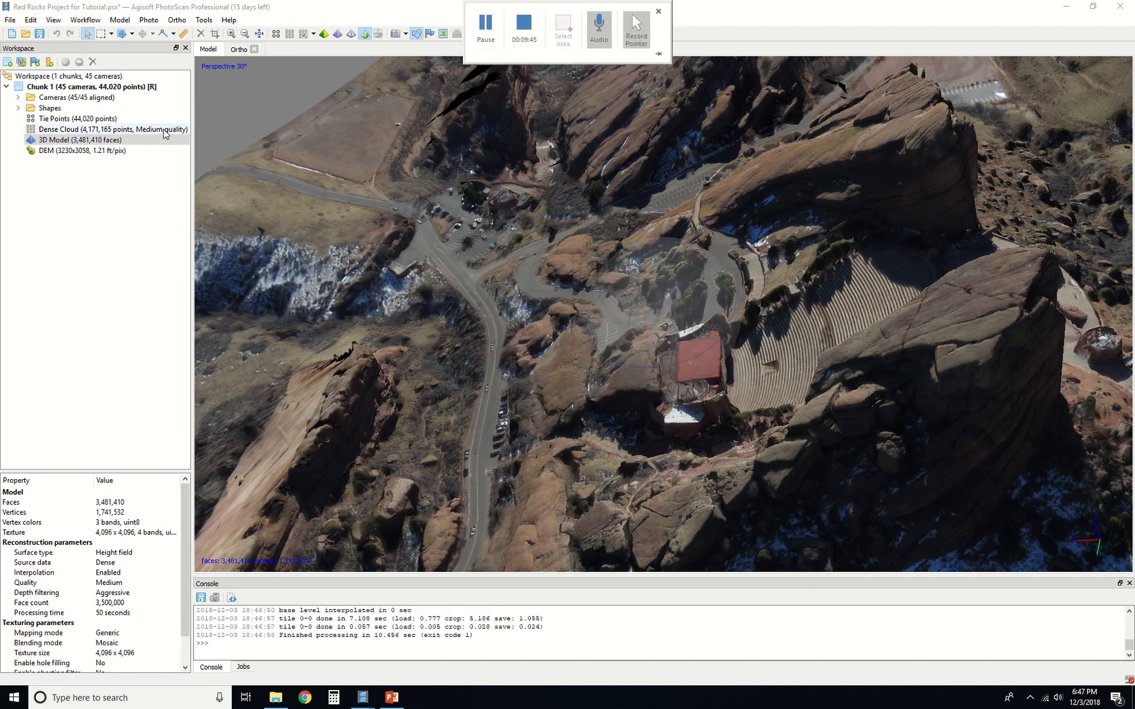
double_click(73, 153)
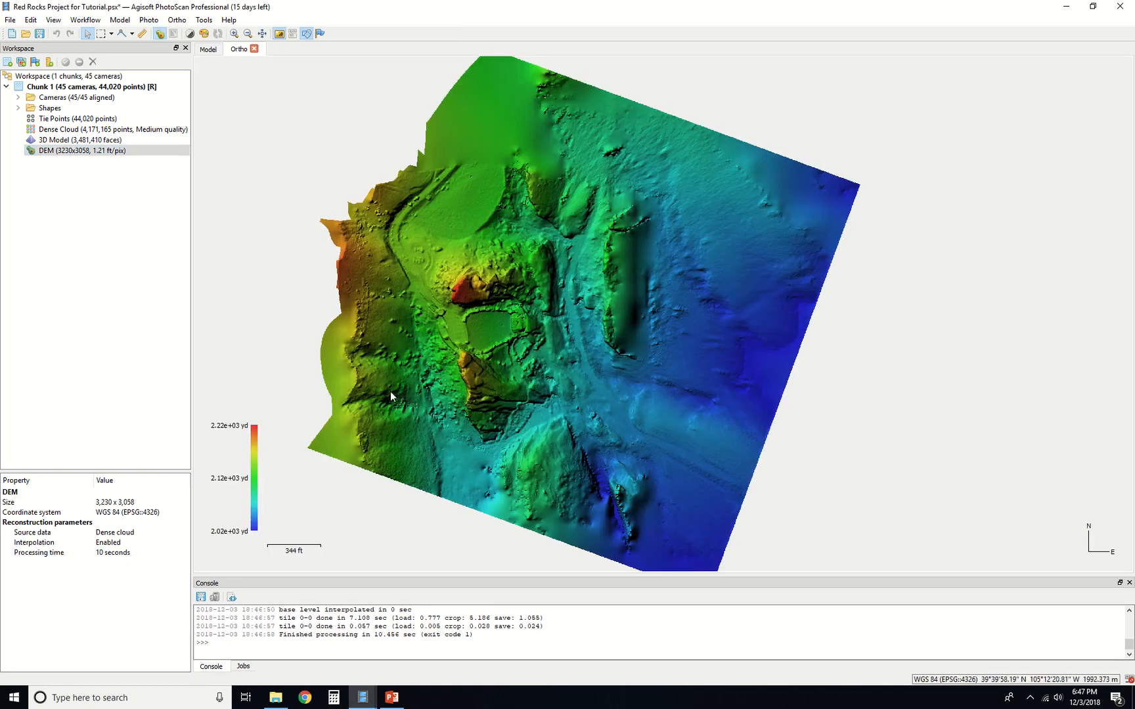
drag(393, 136, 384, 114)
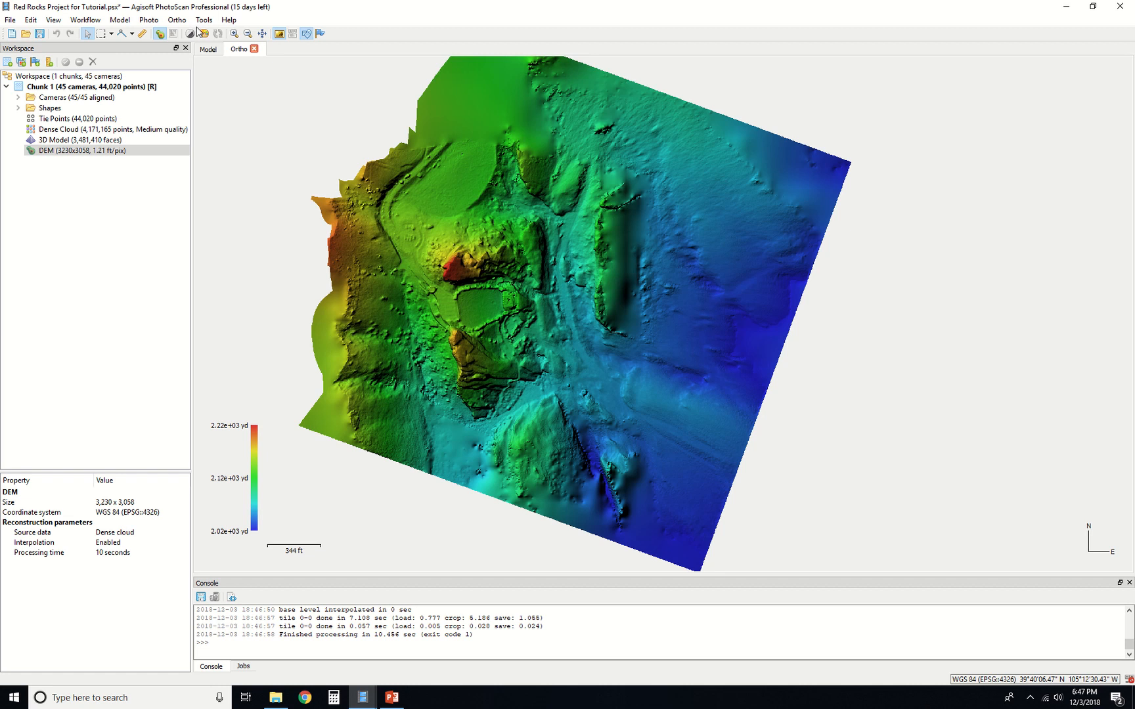
click(280, 36)
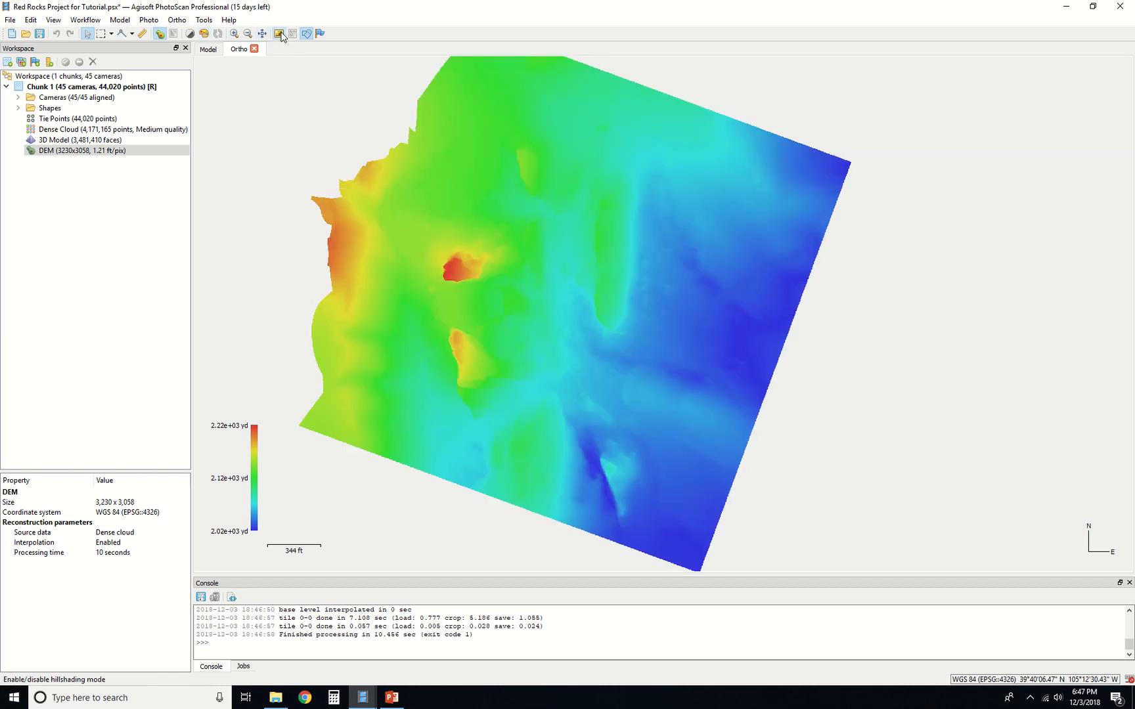
click(280, 35)
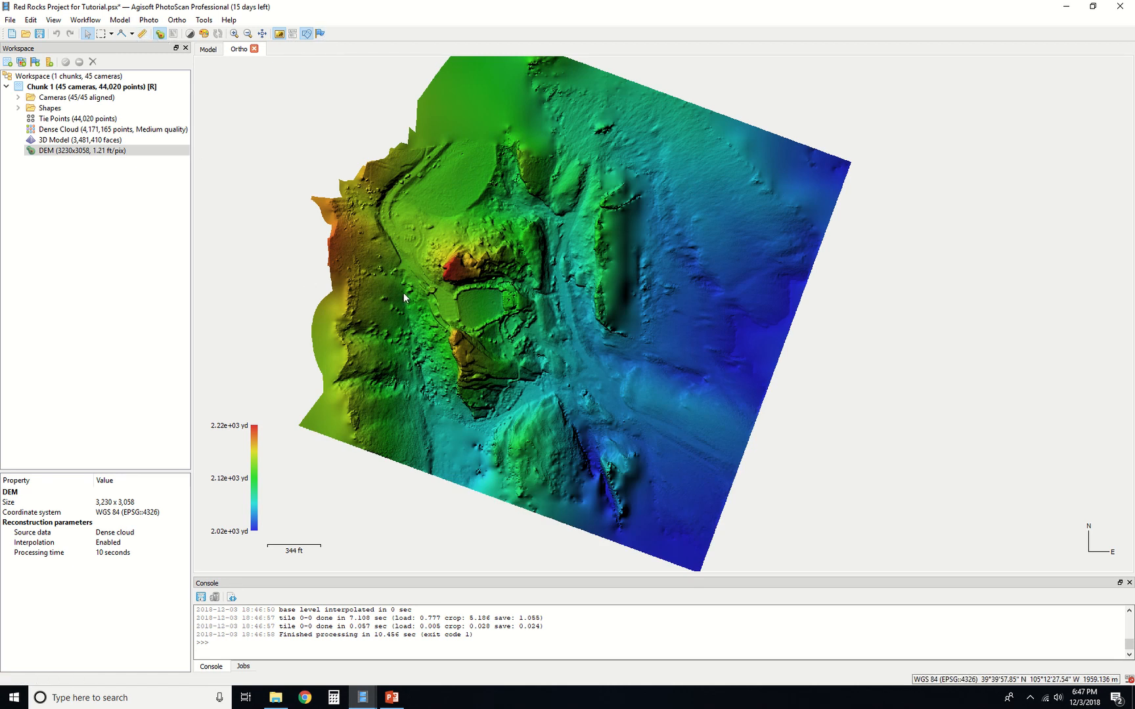
scroll(427, 296, up, 1)
scroll(482, 283, up, 4)
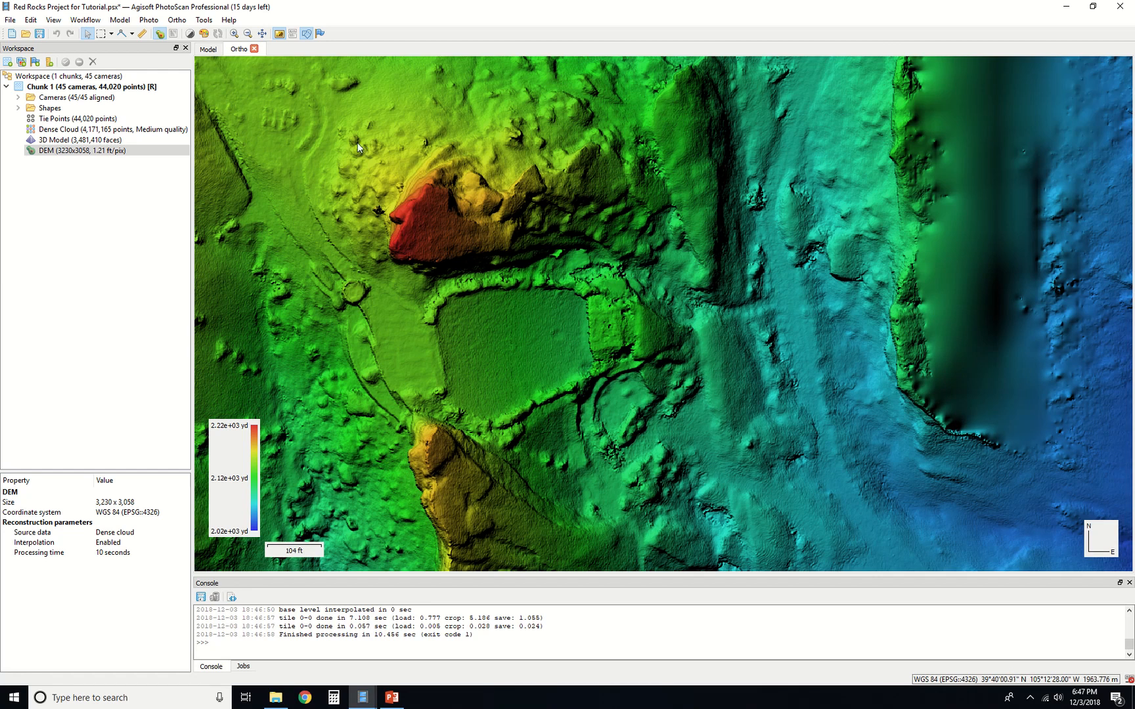
scroll(467, 234, down, 2)
scroll(467, 234, up, 3)
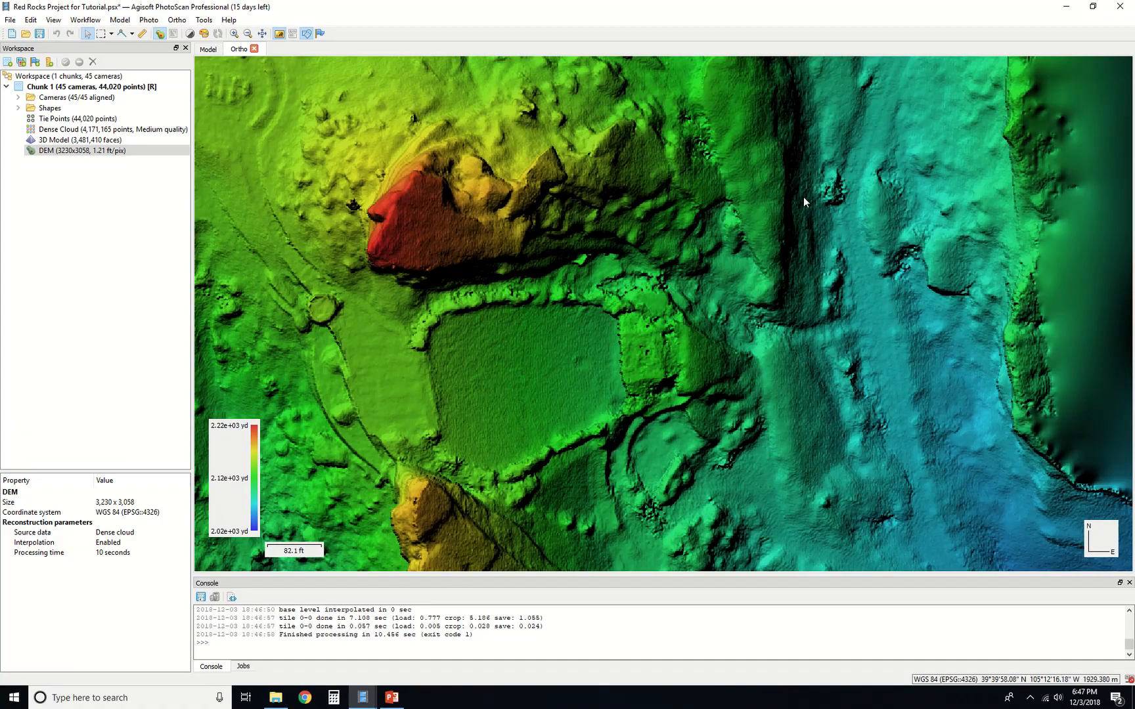
Draw a polyline about 723 ft long on the DEM, from west of the red rock peak across the ridge to its southeast foot.
click(127, 21)
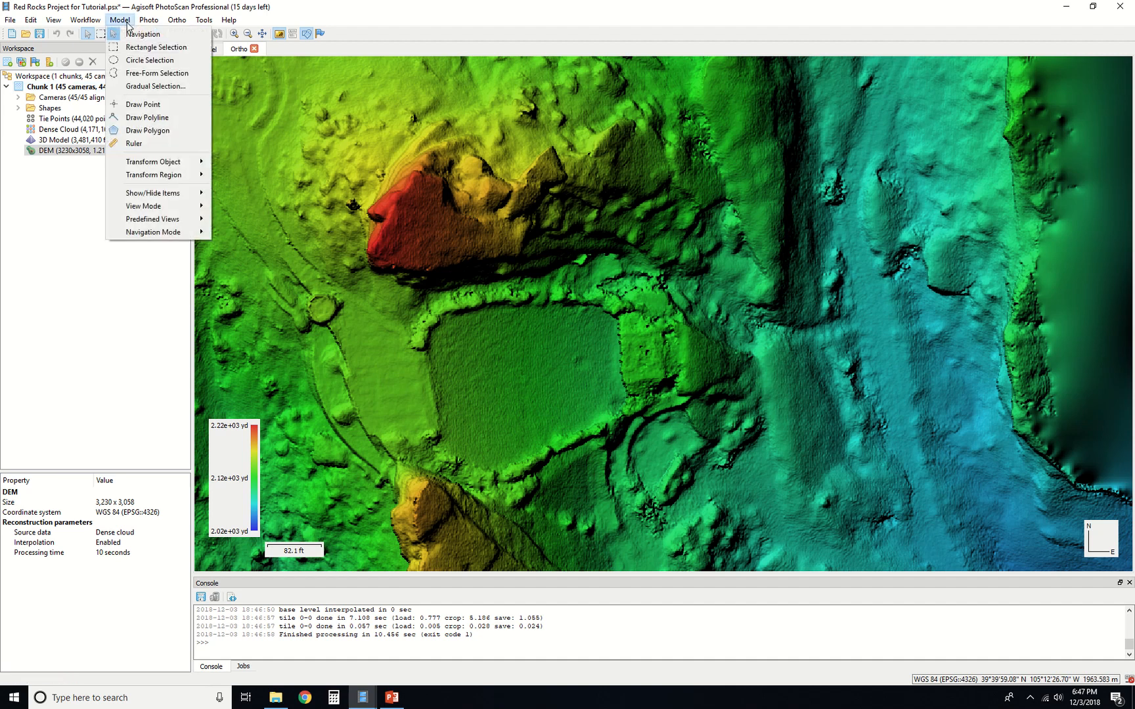
click(157, 121)
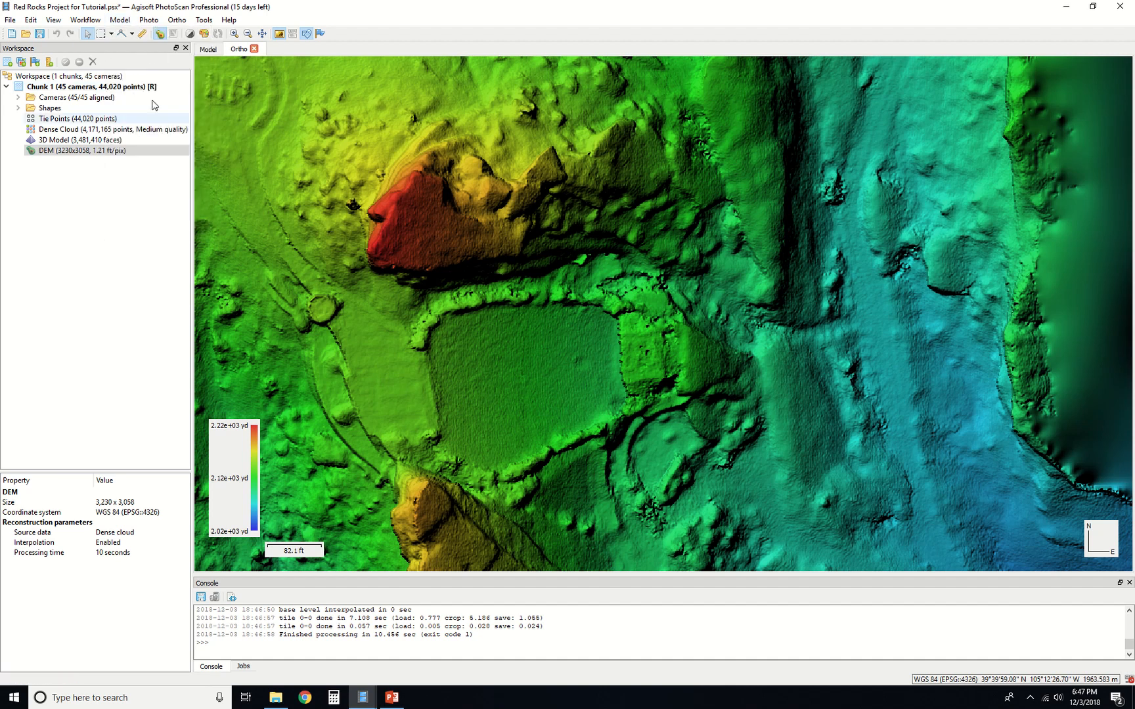
click(131, 33)
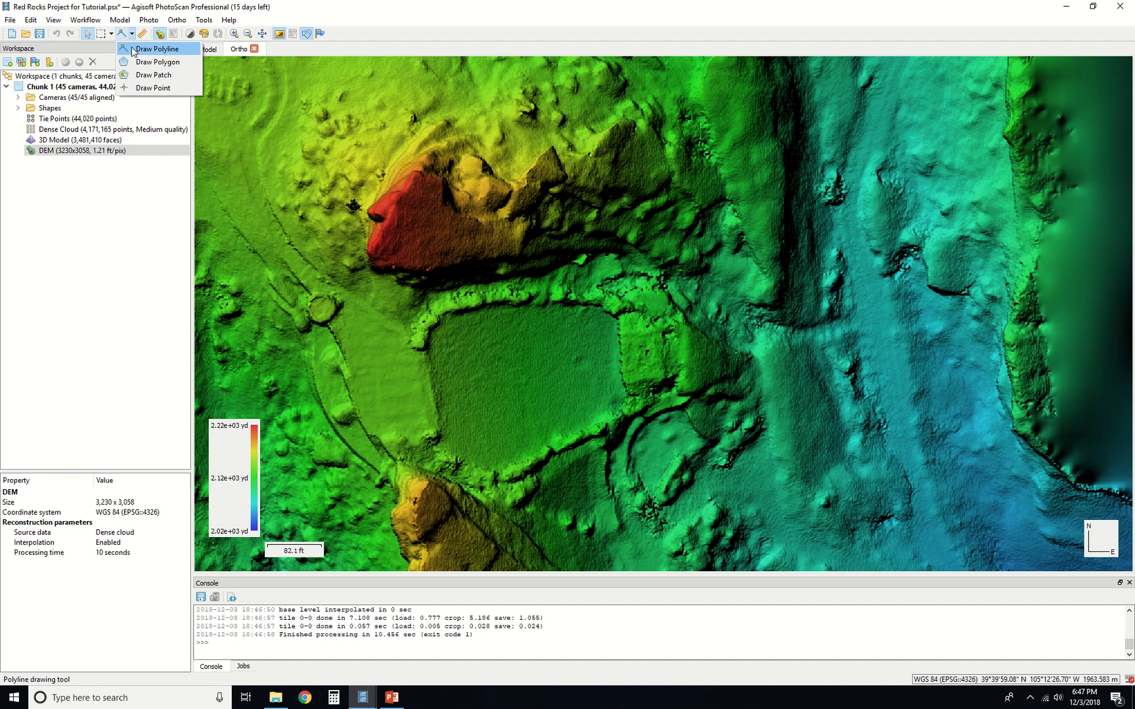
click(132, 49)
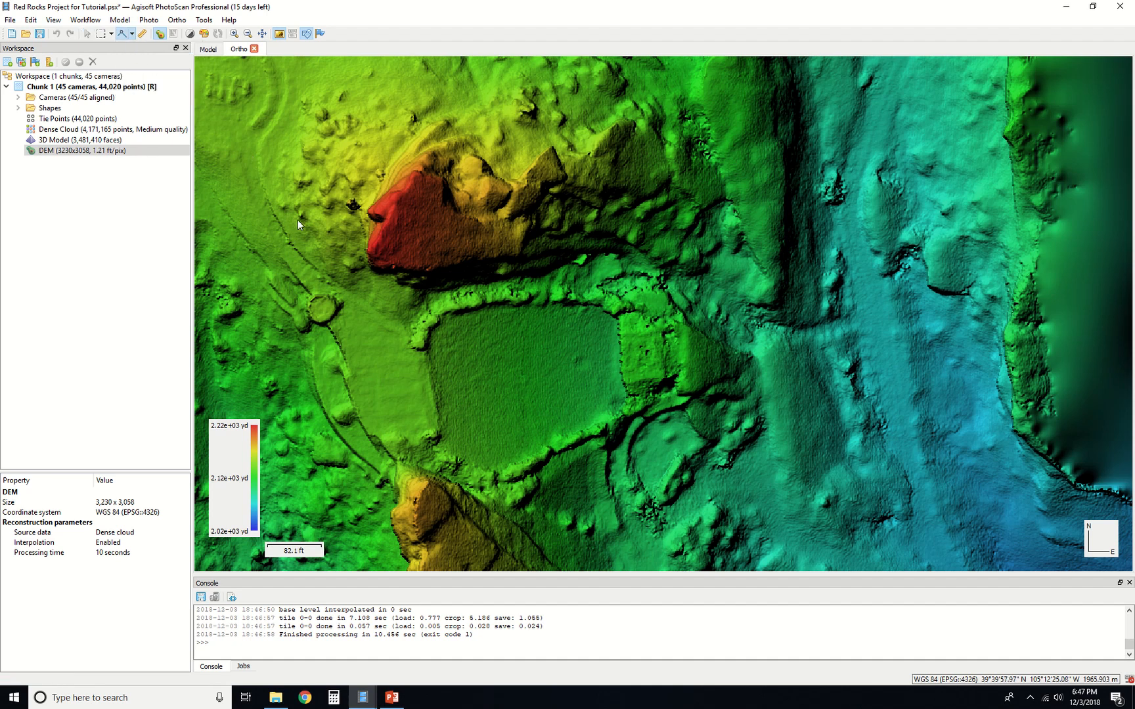
click(313, 237)
click(613, 216)
click(688, 238)
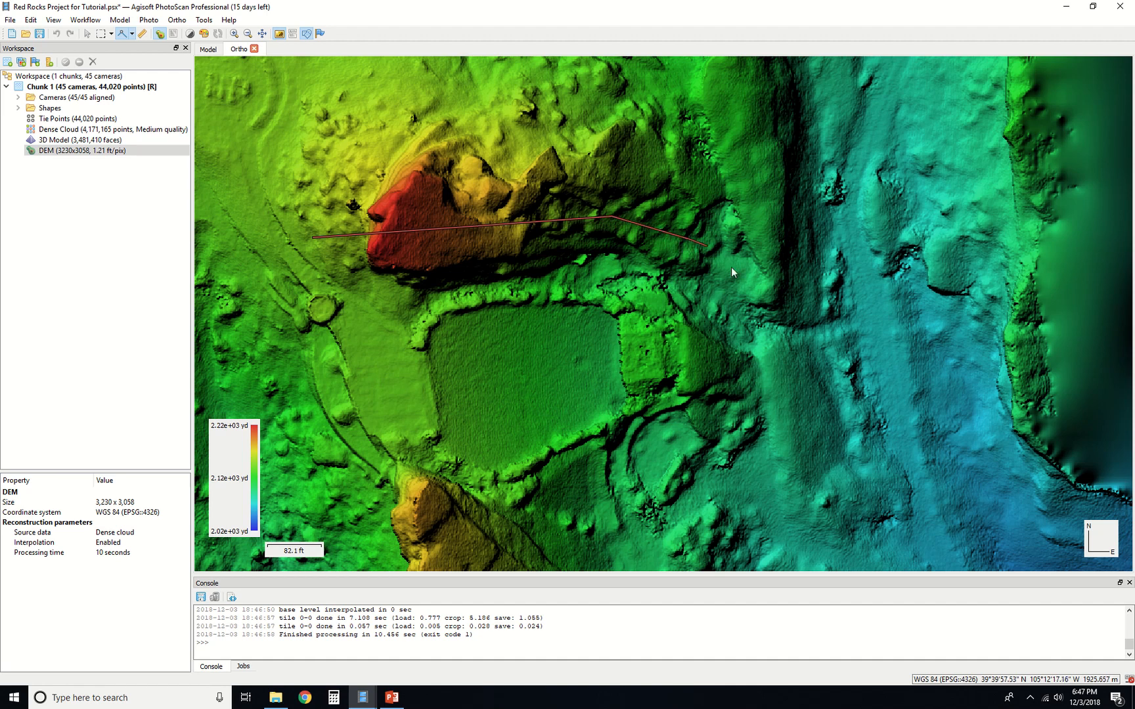
click(773, 296)
double_click(772, 295)
Measure the polyline and examine its vertex coordinates, perimeter, elevation profile and profile length.
right_click(314, 238)
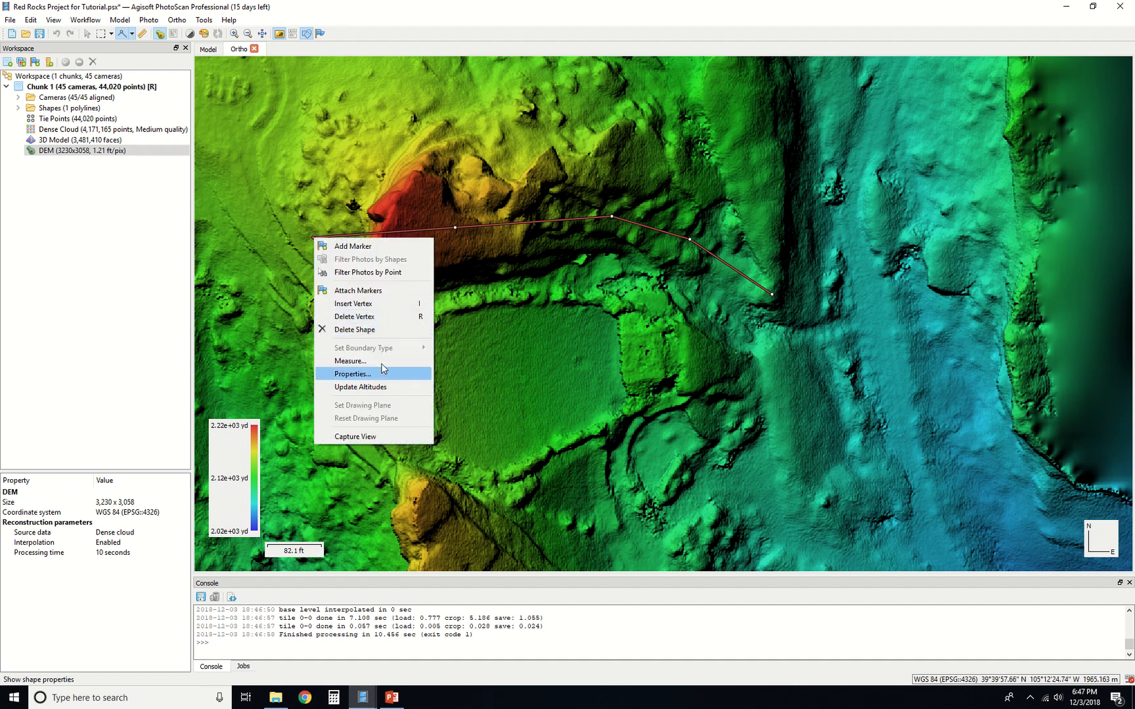
click(404, 365)
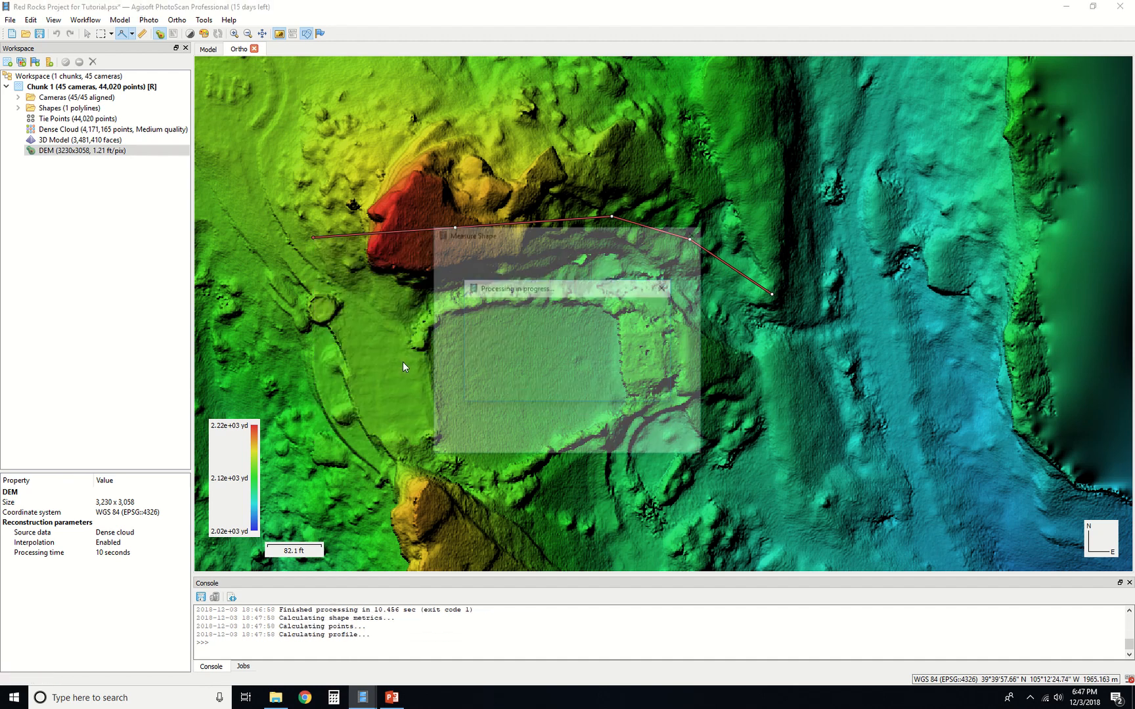
drag(540, 242, 496, 276)
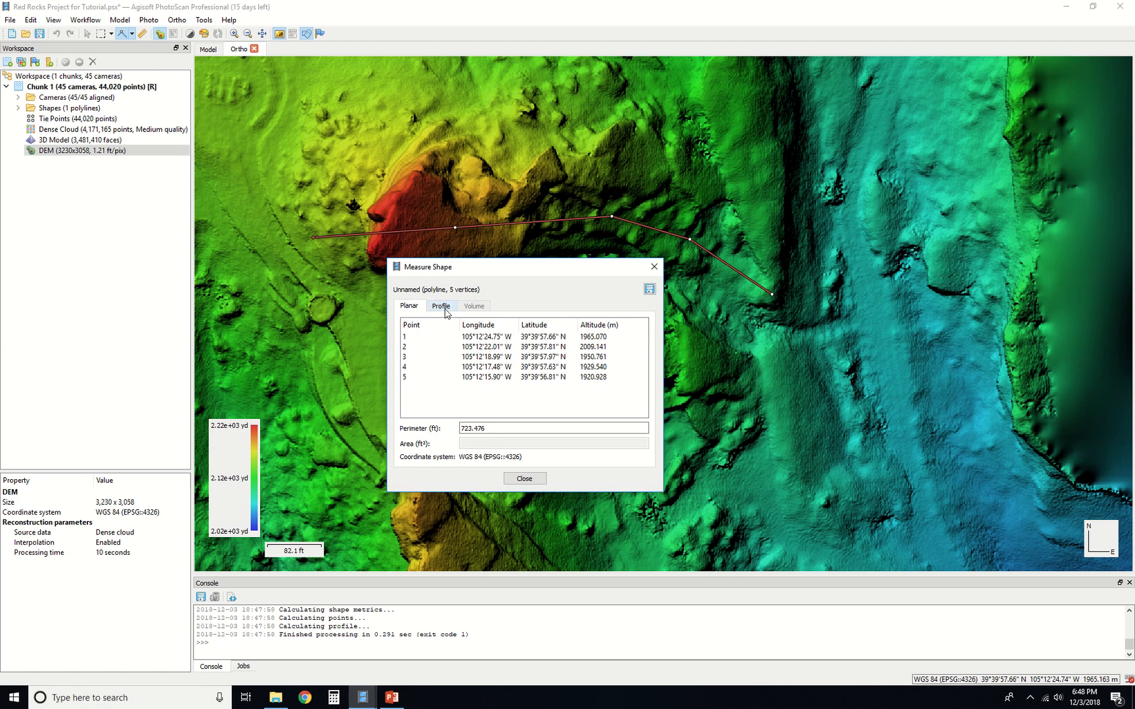
click(441, 307)
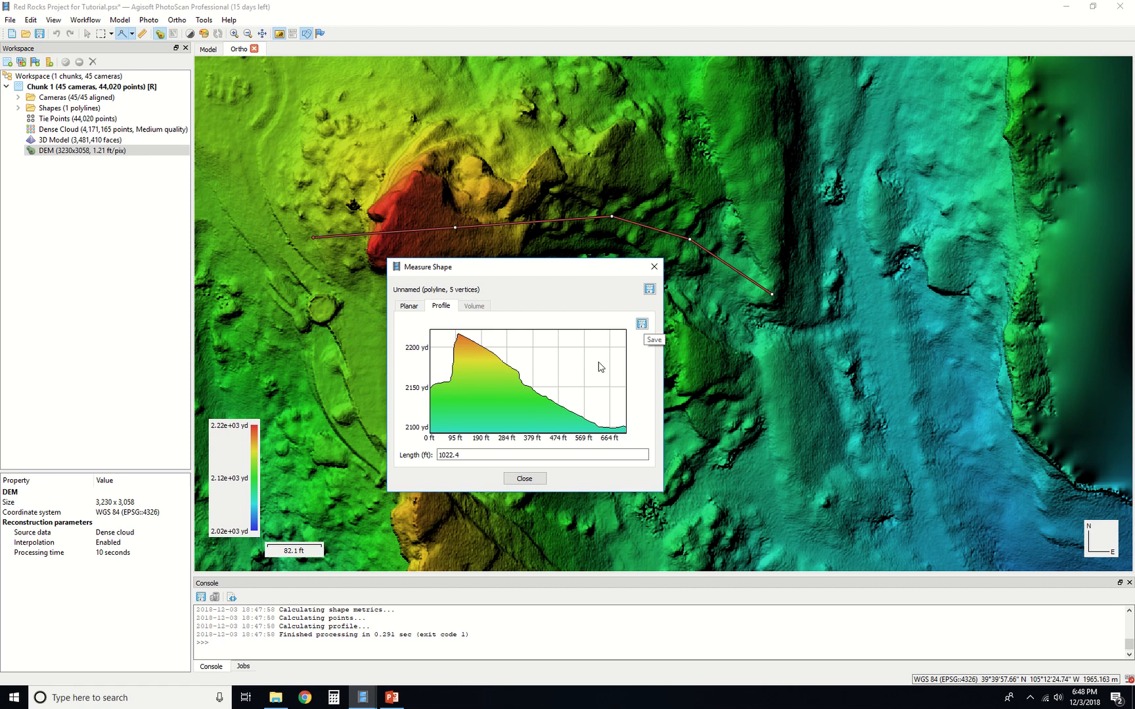
double_click(451, 454)
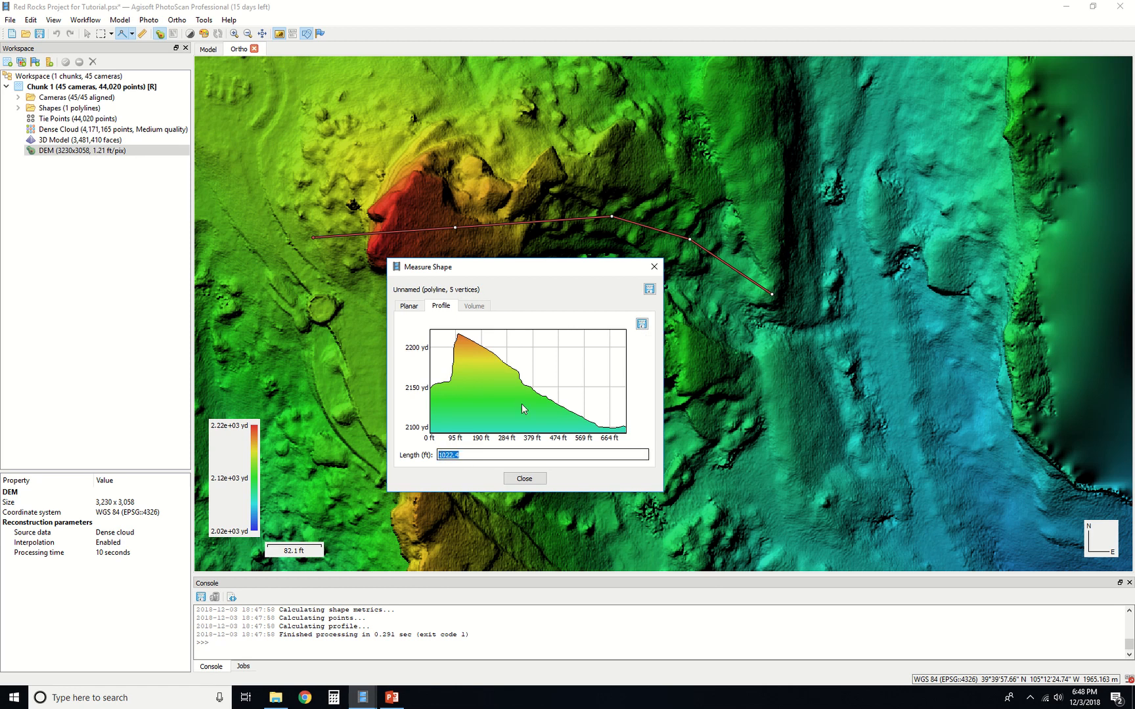
Save the polyline's elevation profile to the Desktop as the JPEG "DEM Profile Jpeg", replacing the existing file, and close the measurement.
click(642, 325)
click(551, 482)
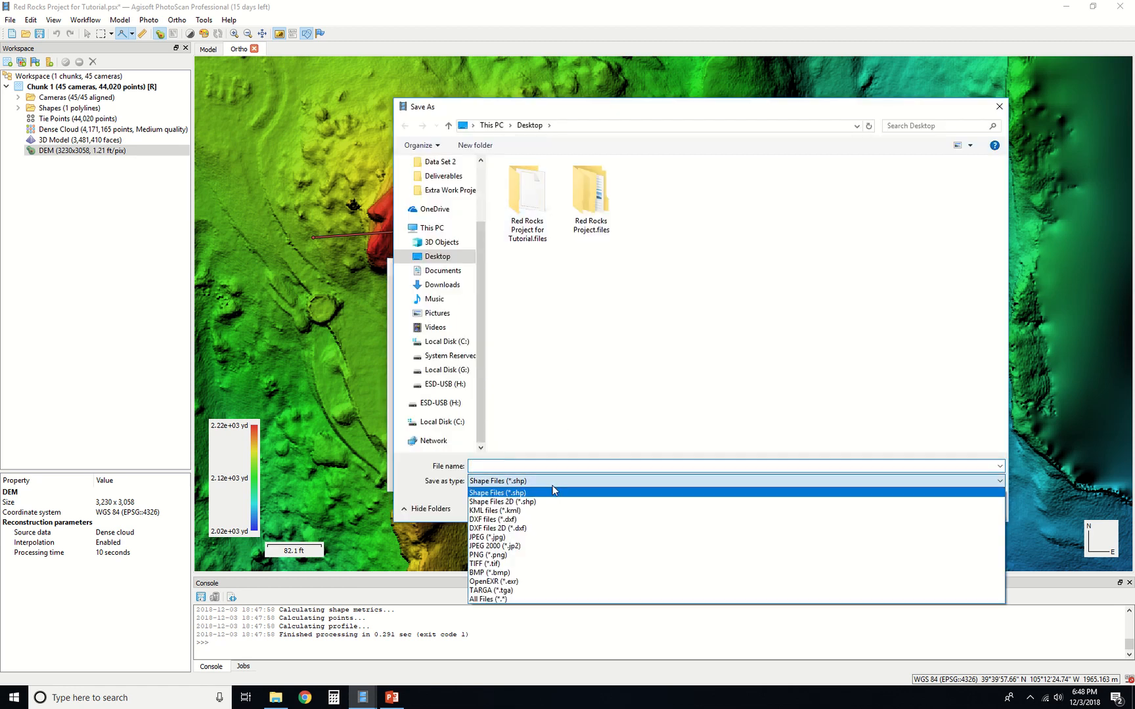
click(525, 537)
click(660, 200)
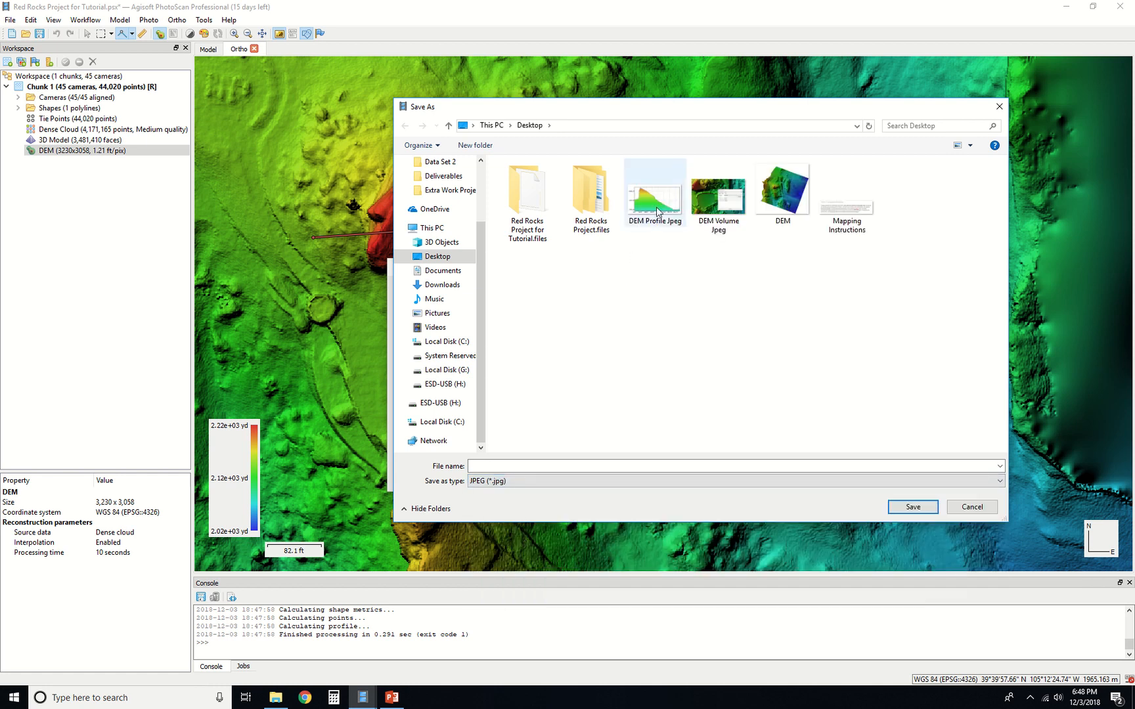
click(912, 508)
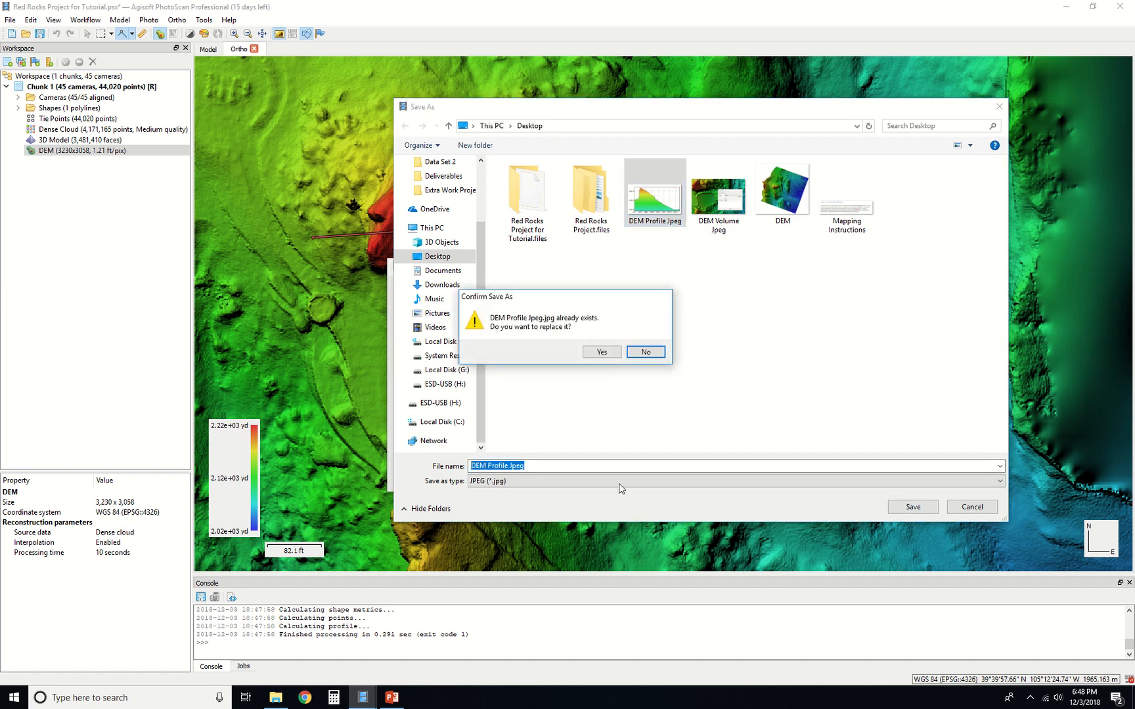
click(602, 353)
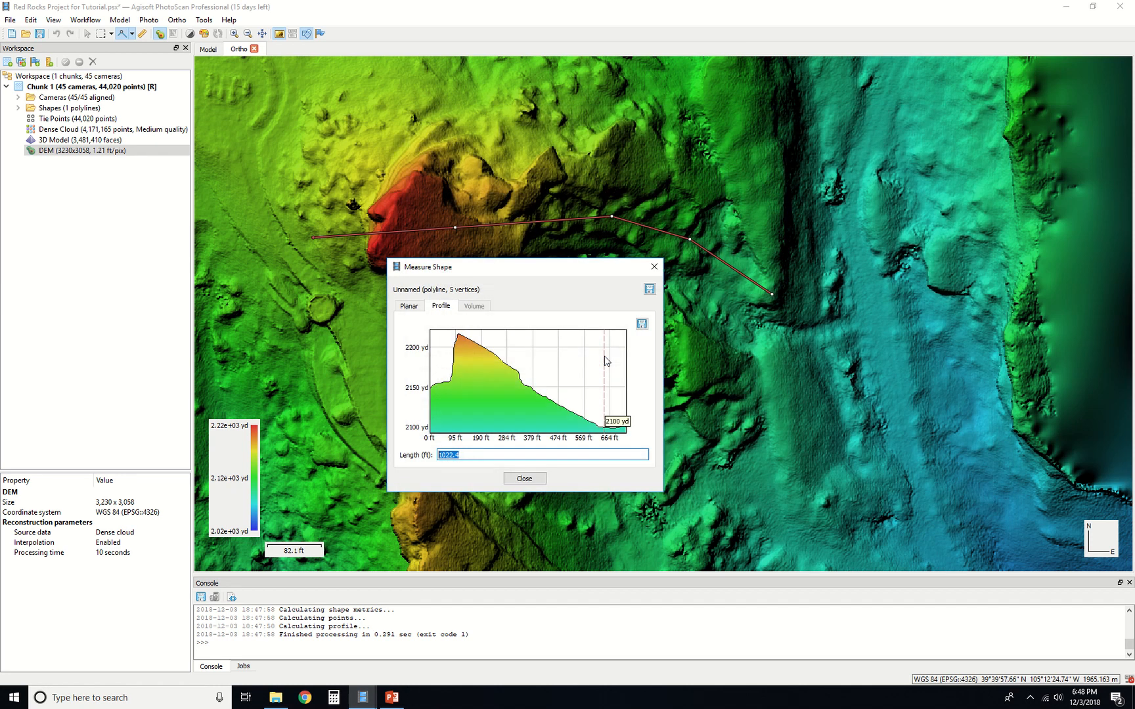
click(660, 266)
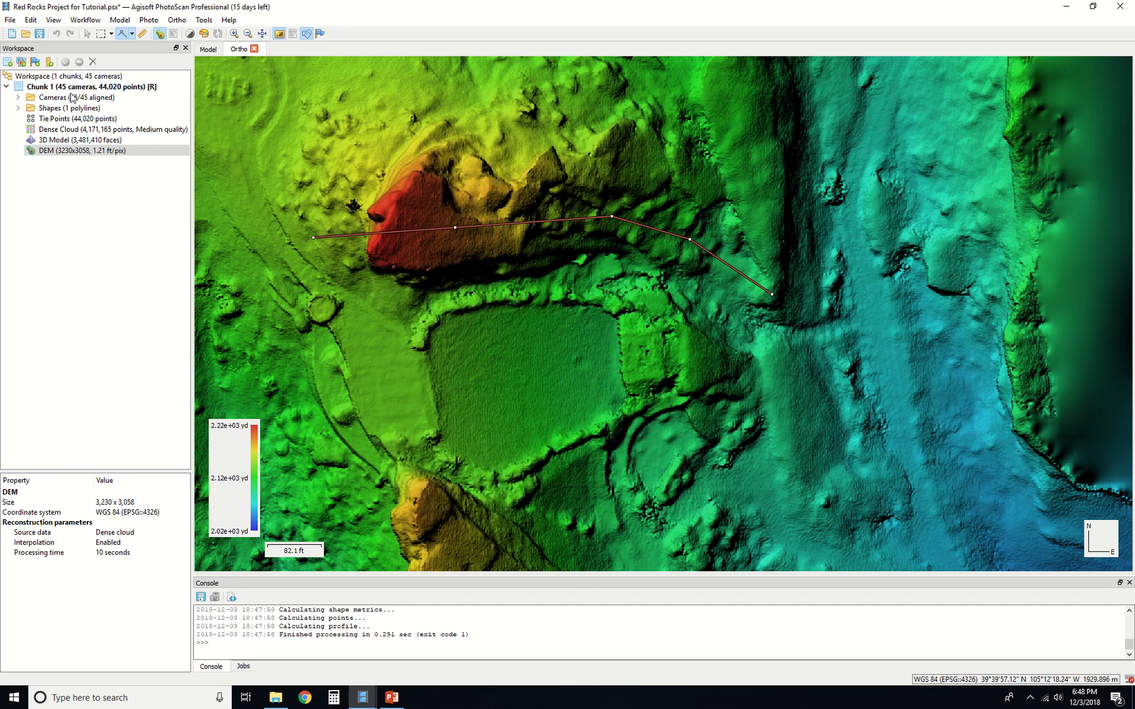
Draw a closed polygon with a perimeter of about 900 ft around the amphitheater seating area on the DEM.
click(132, 33)
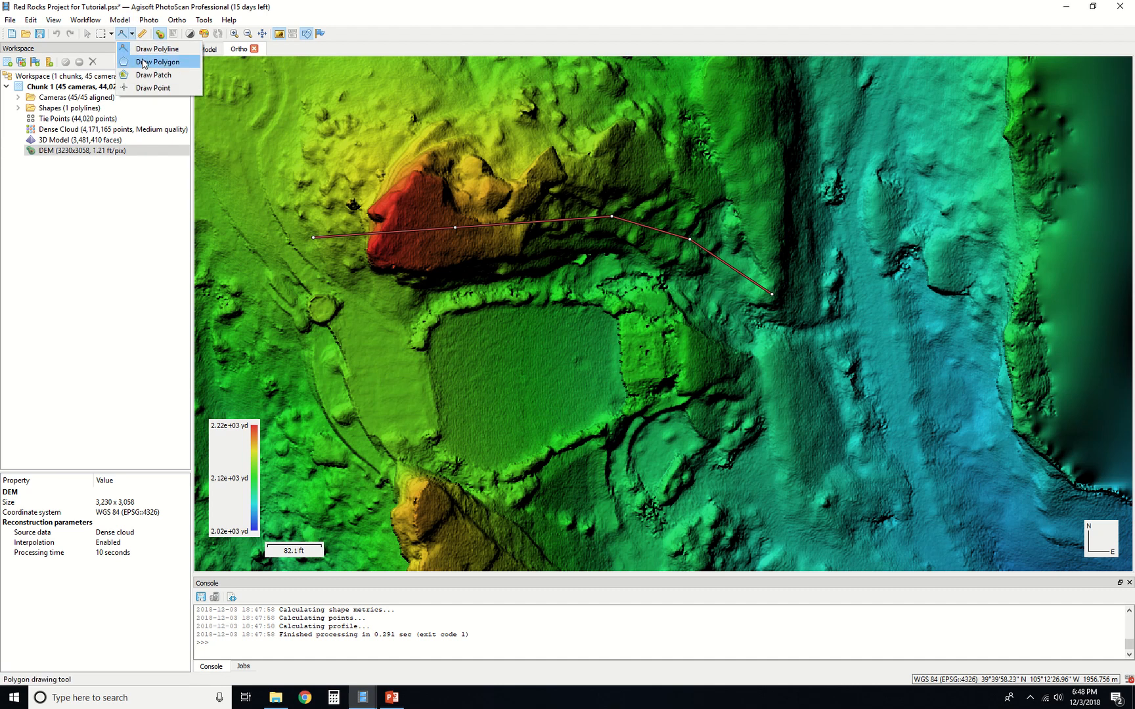
click(143, 62)
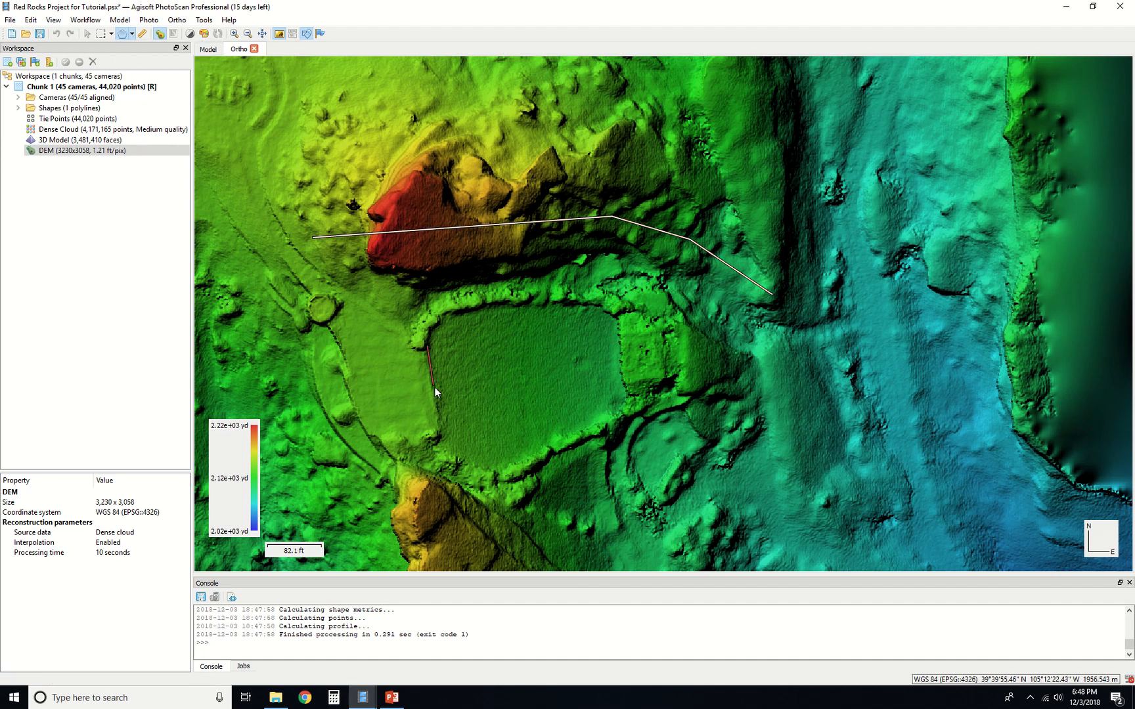
click(441, 443)
click(498, 470)
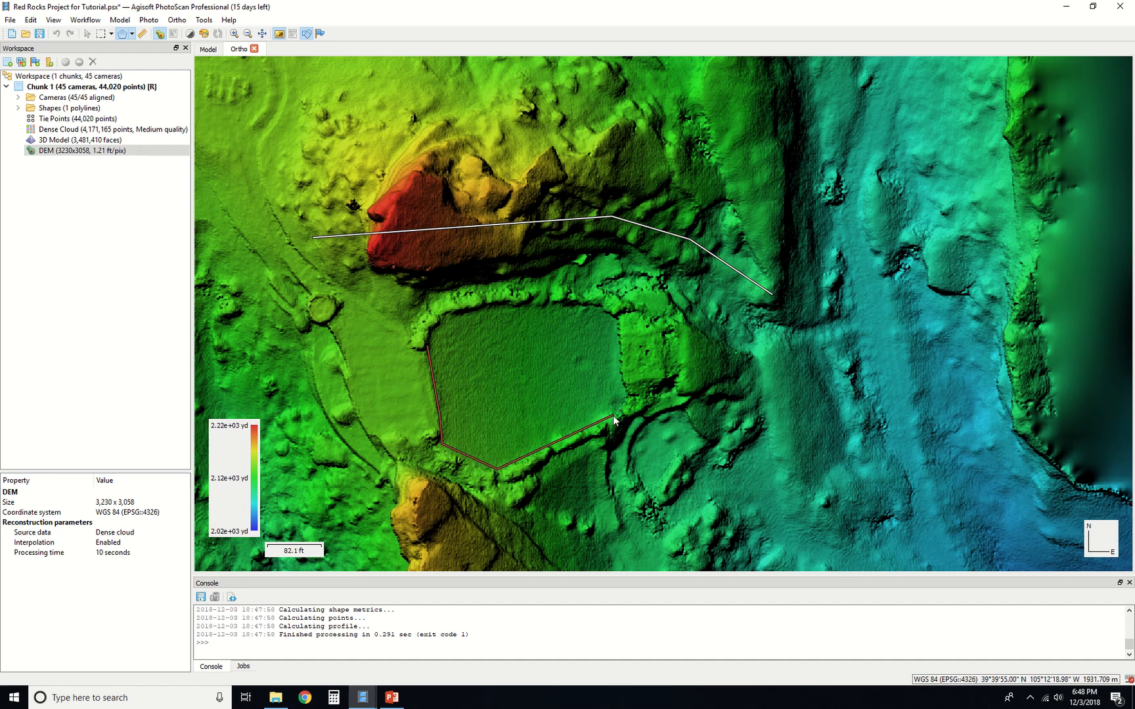
click(626, 396)
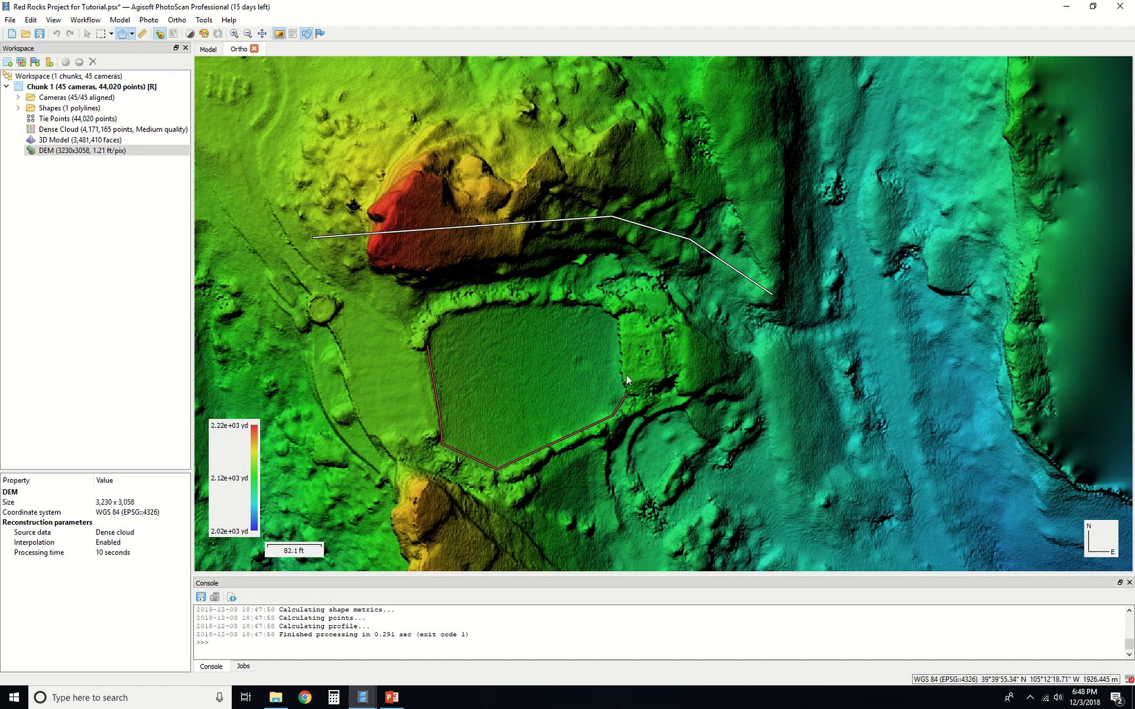
click(615, 318)
click(445, 315)
double_click(444, 320)
Measure the seating polygon and examine its vertex coordinates, perimeter, area and elevation profile.
right_click(427, 345)
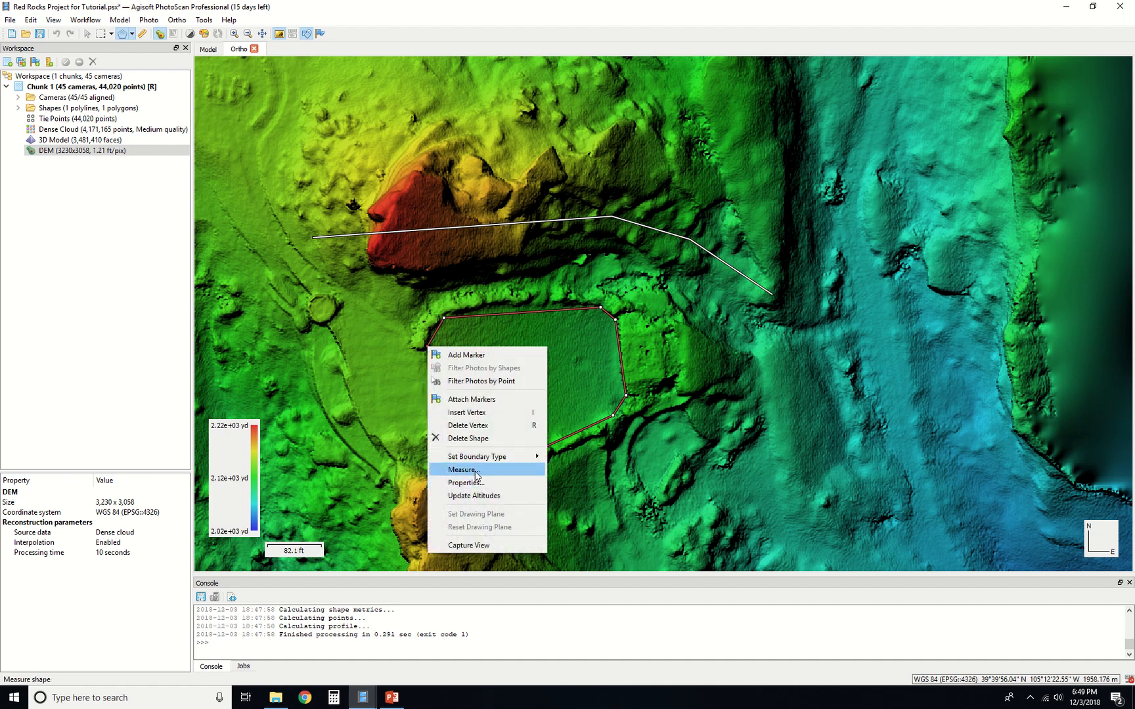
click(494, 471)
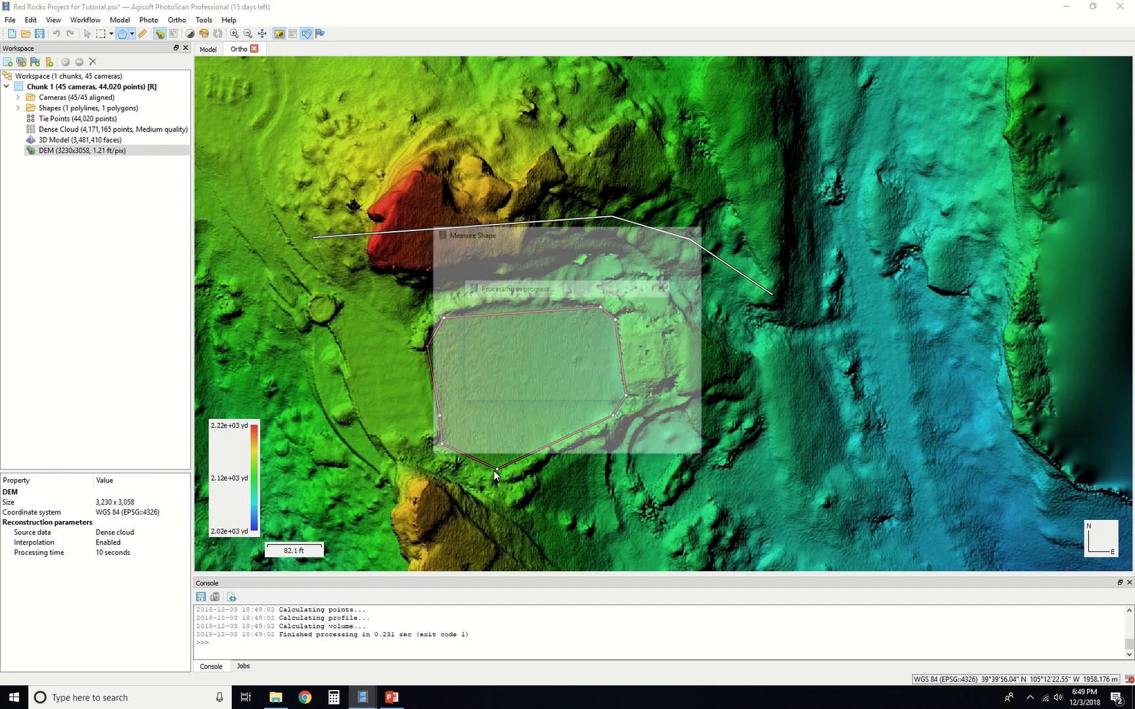
drag(763, 289, 810, 331)
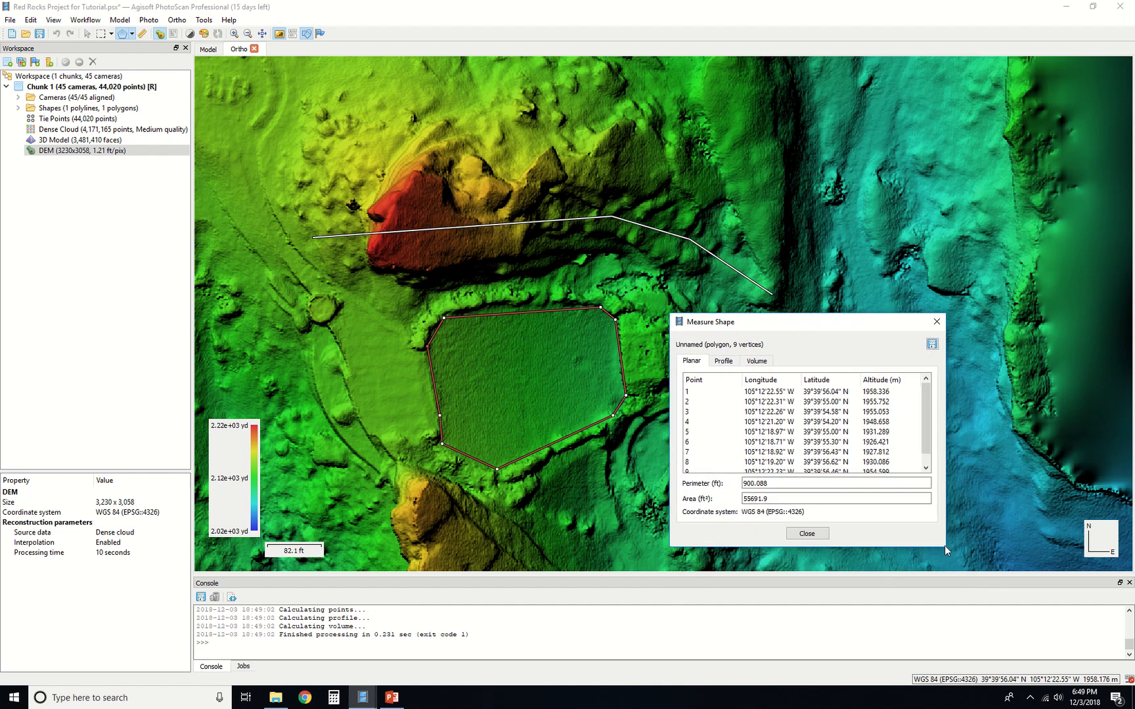
drag(946, 546, 968, 560)
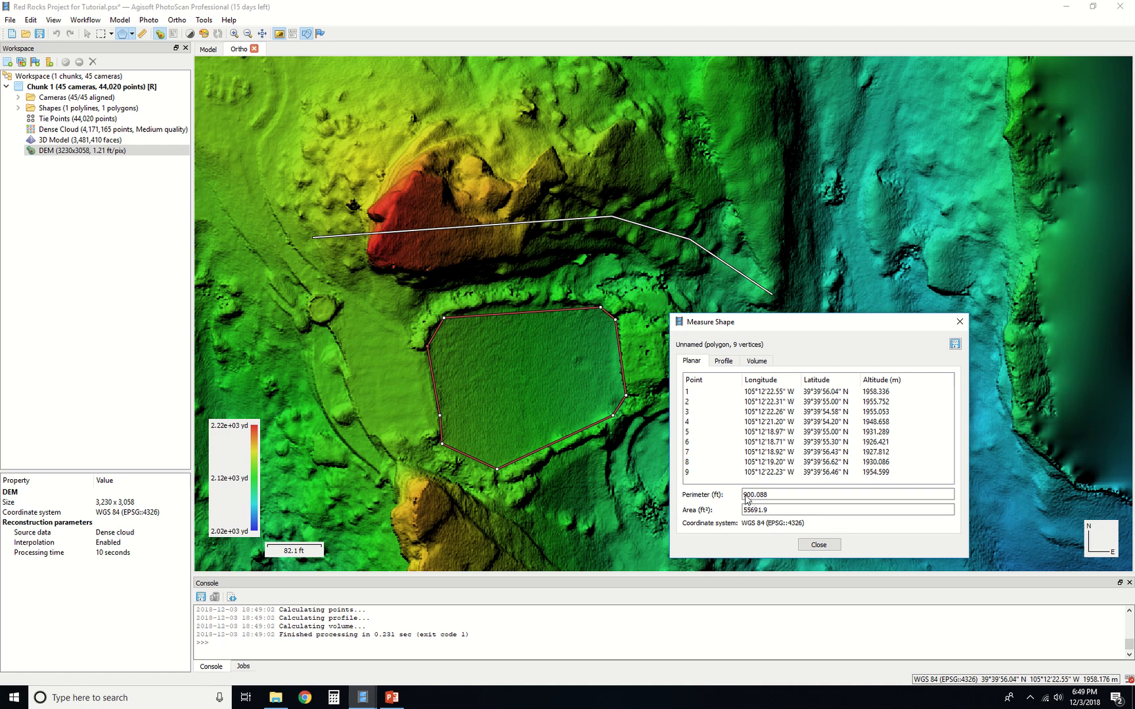
click(720, 363)
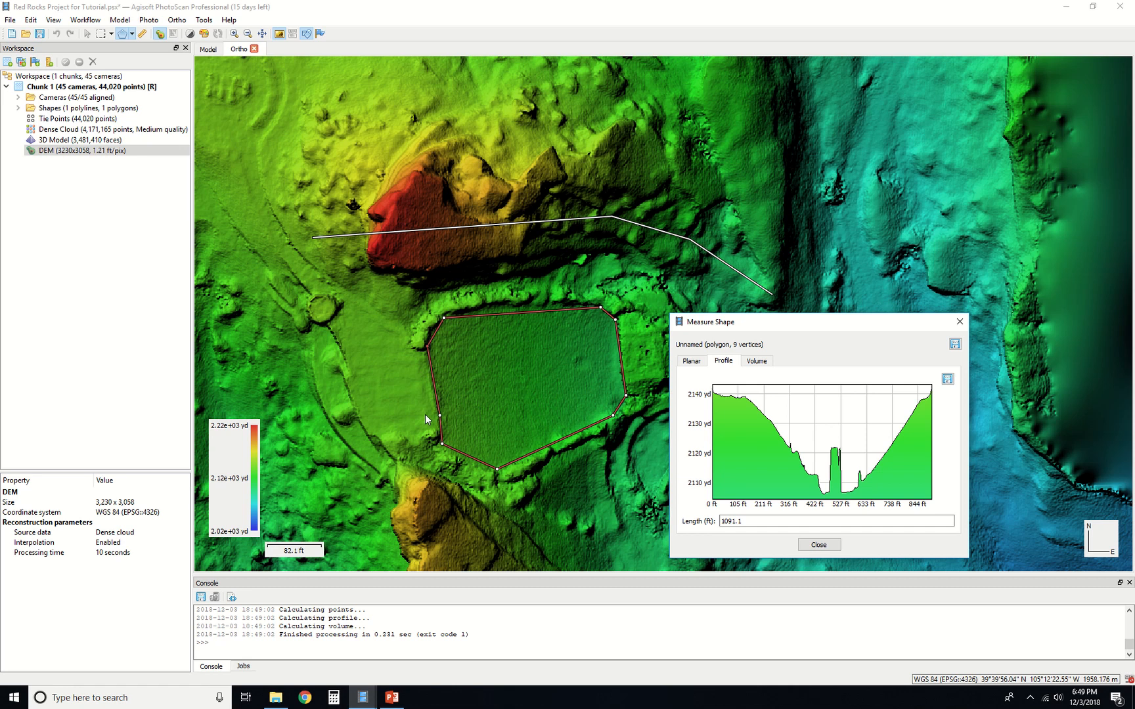
Check the polygon's volume against the best fit plane, and recalculate it with a custom base level of 1500 ft.
click(756, 364)
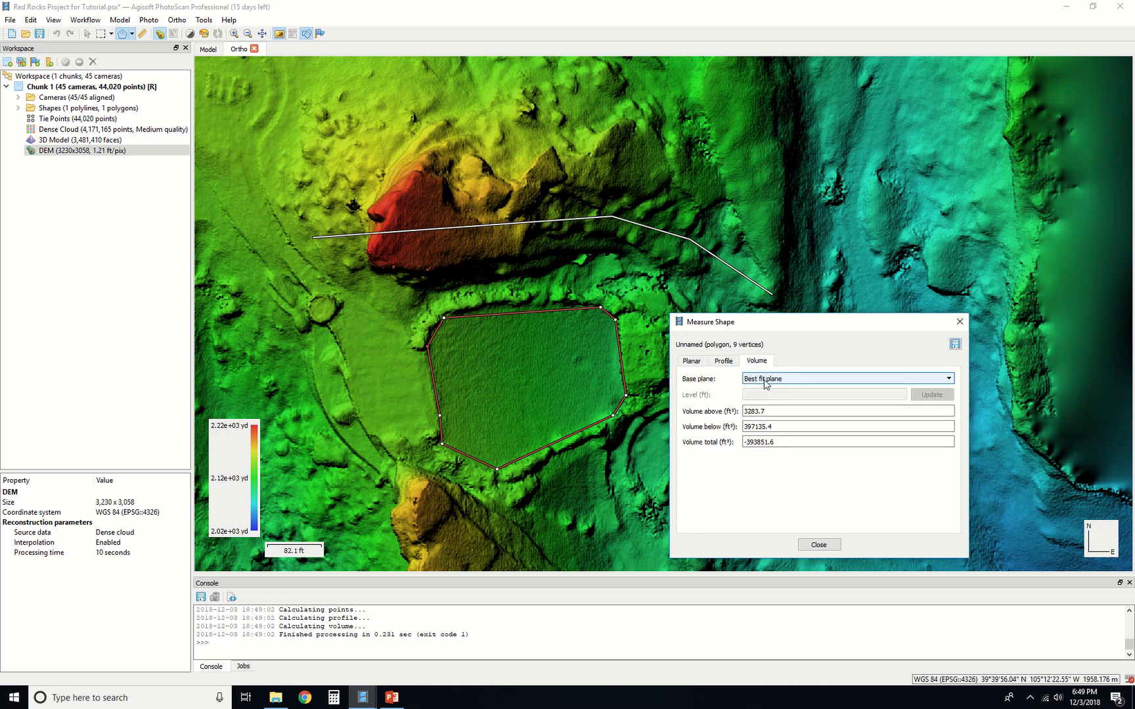
click(767, 381)
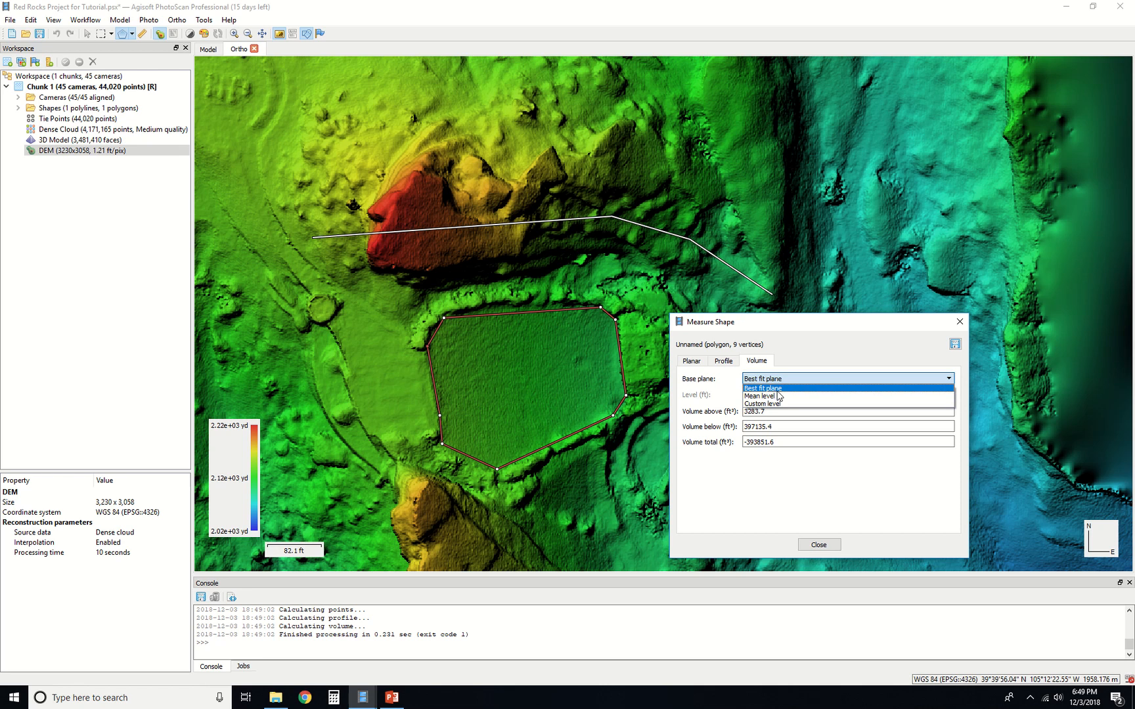
click(777, 392)
click(777, 377)
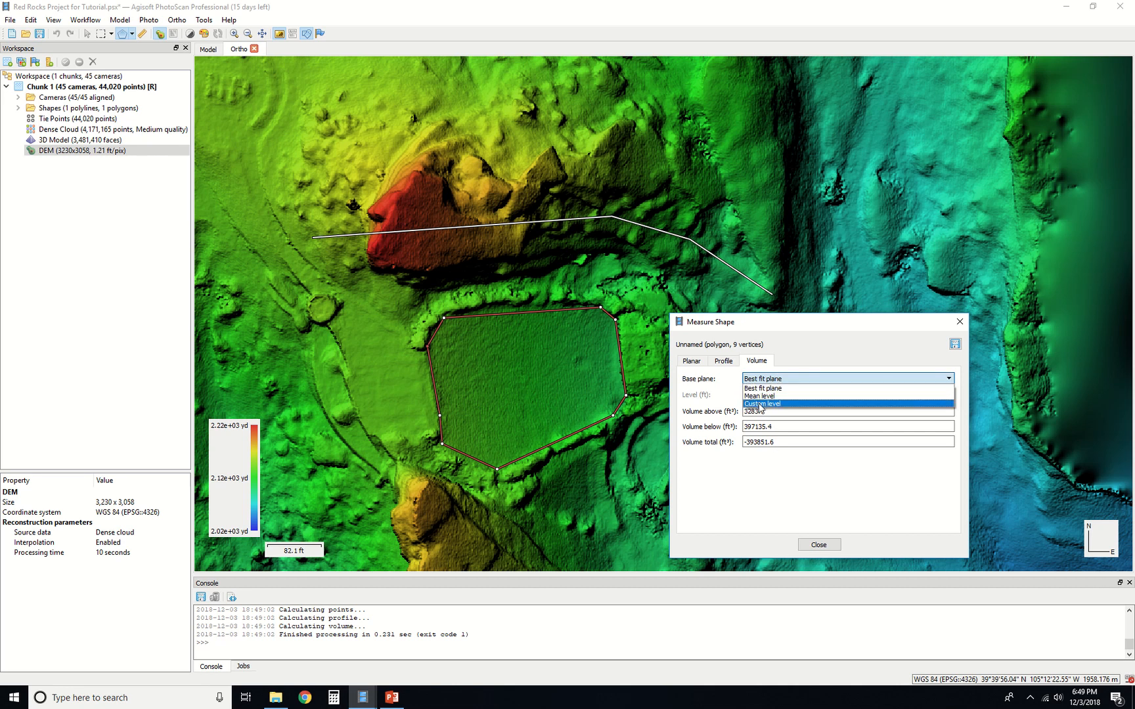
click(762, 404)
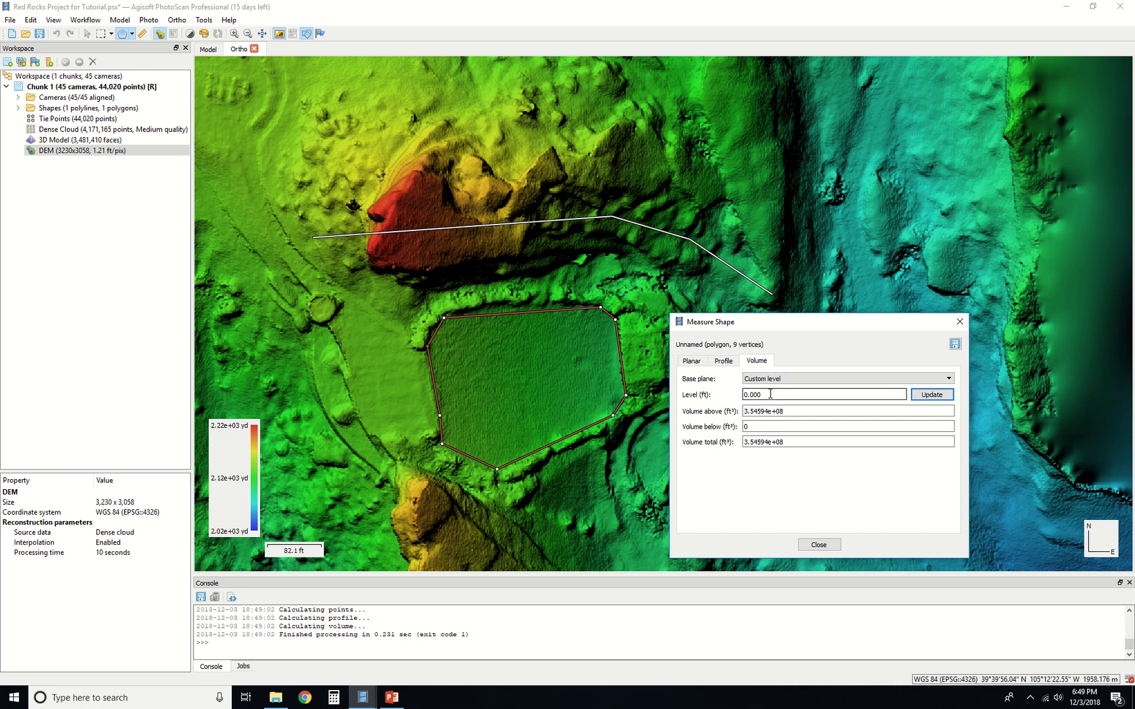
double_click(772, 395)
text(1500)
click(931, 396)
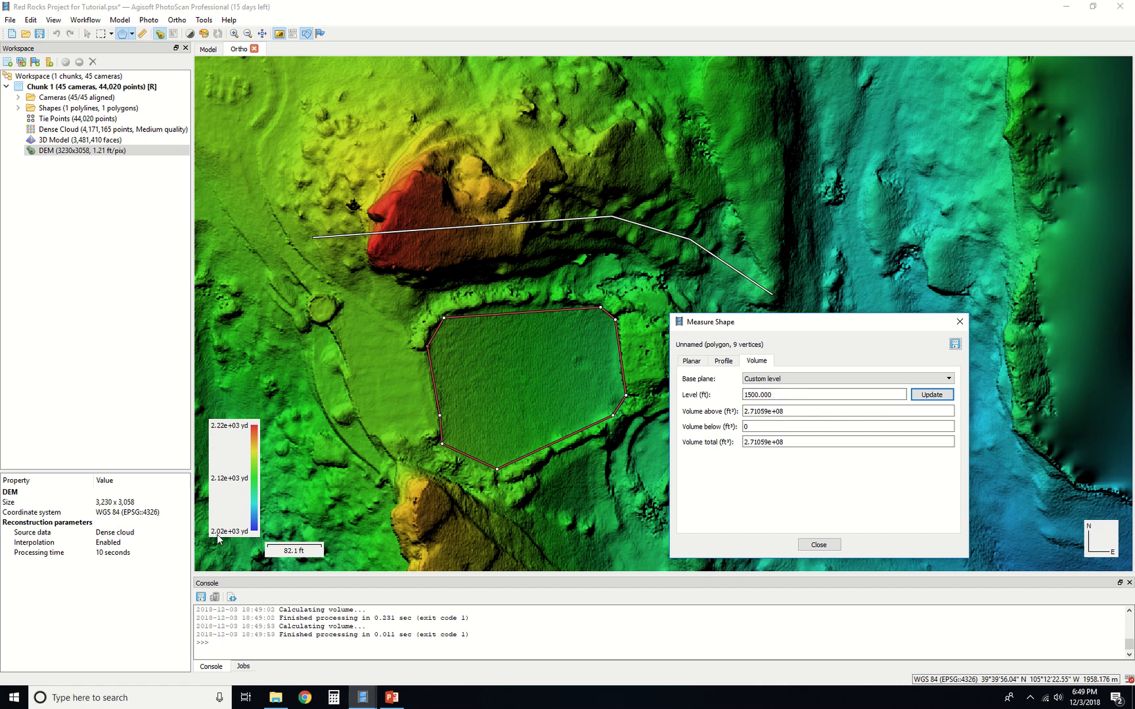
Recalculate the polygon's volume with a custom base level of 15000 ft and check the volume above it.
double_click(798, 395)
text(150)
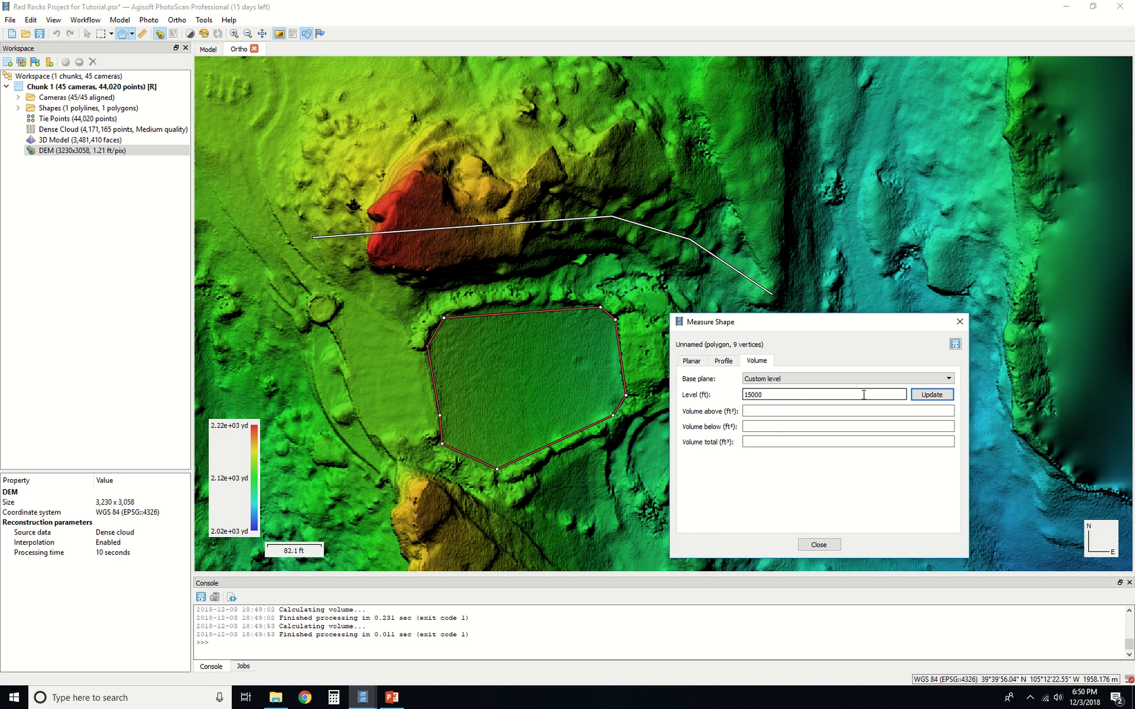
text(00)
click(930, 395)
double_click(745, 412)
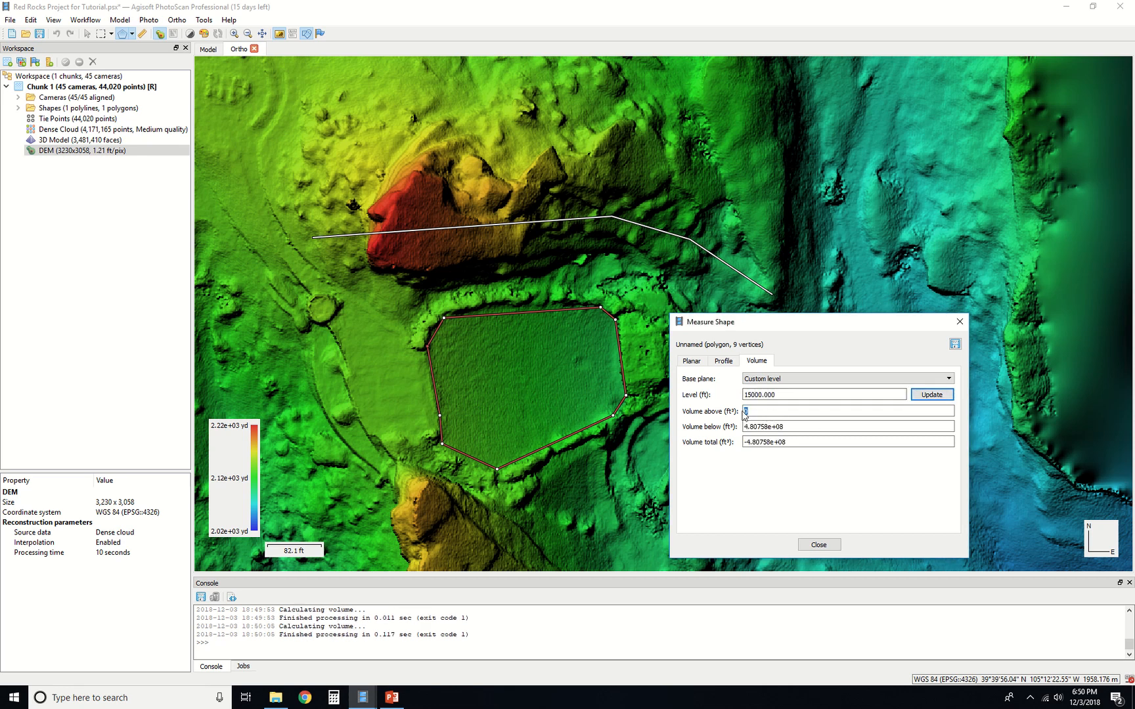
Return the volume's base plane to Best fit plane, check the volume above it, and close the measurement.
click(860, 379)
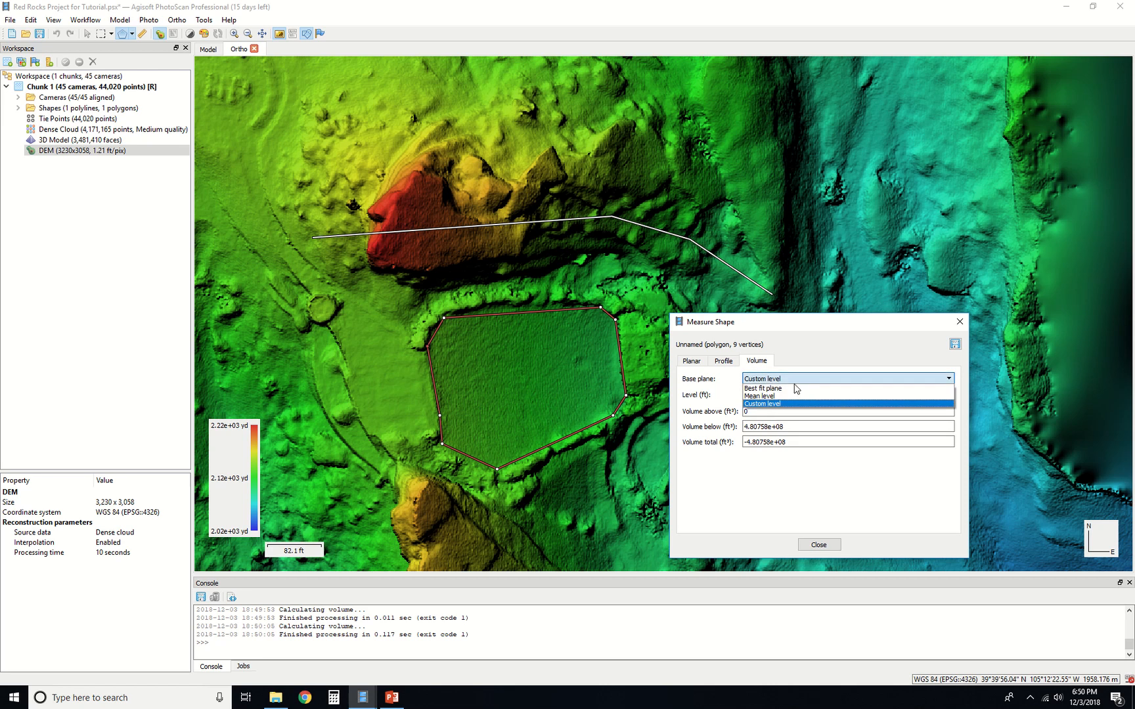
click(778, 388)
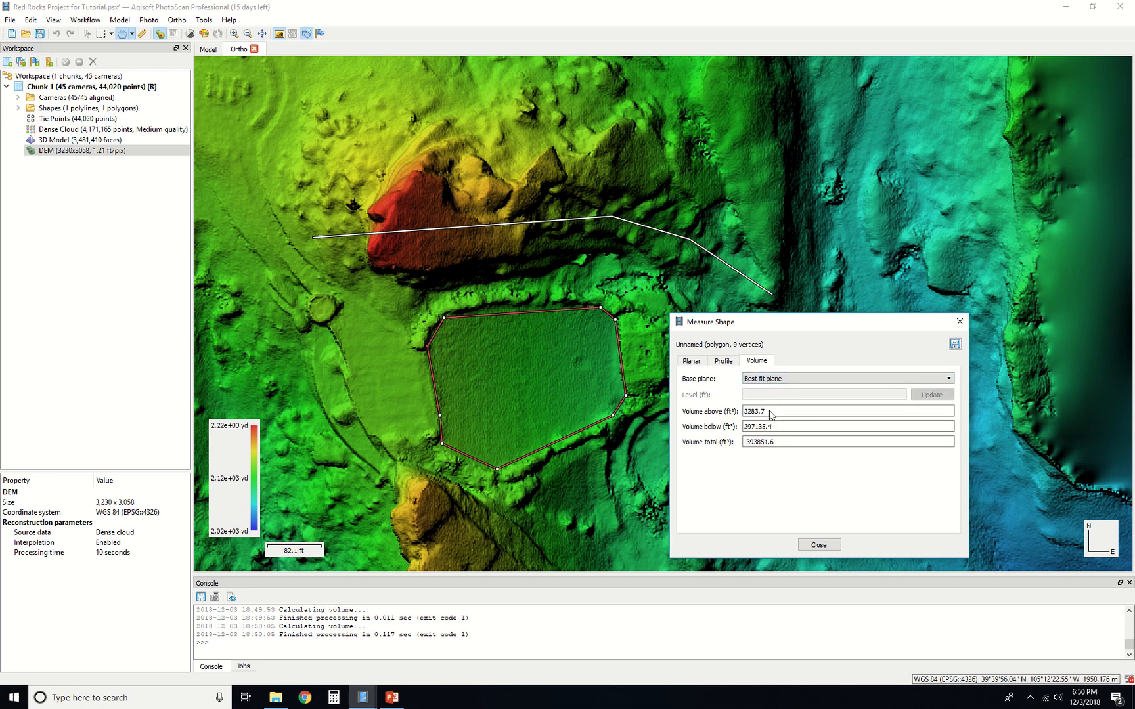
drag(771, 414, 740, 412)
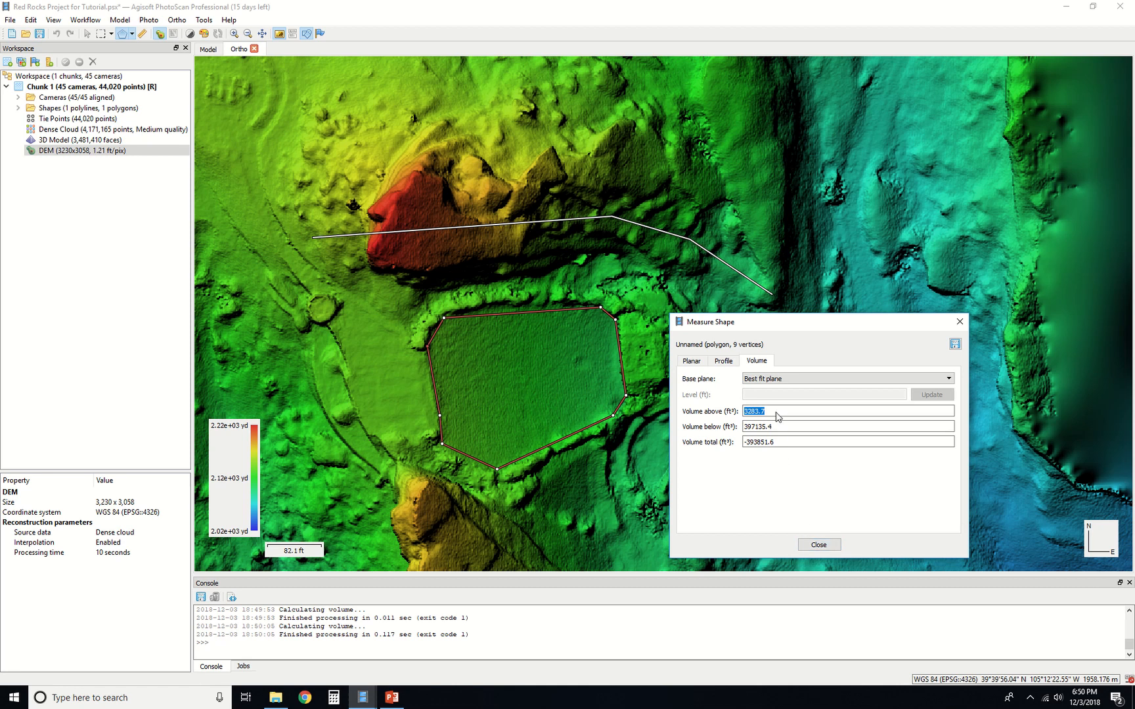
click(820, 545)
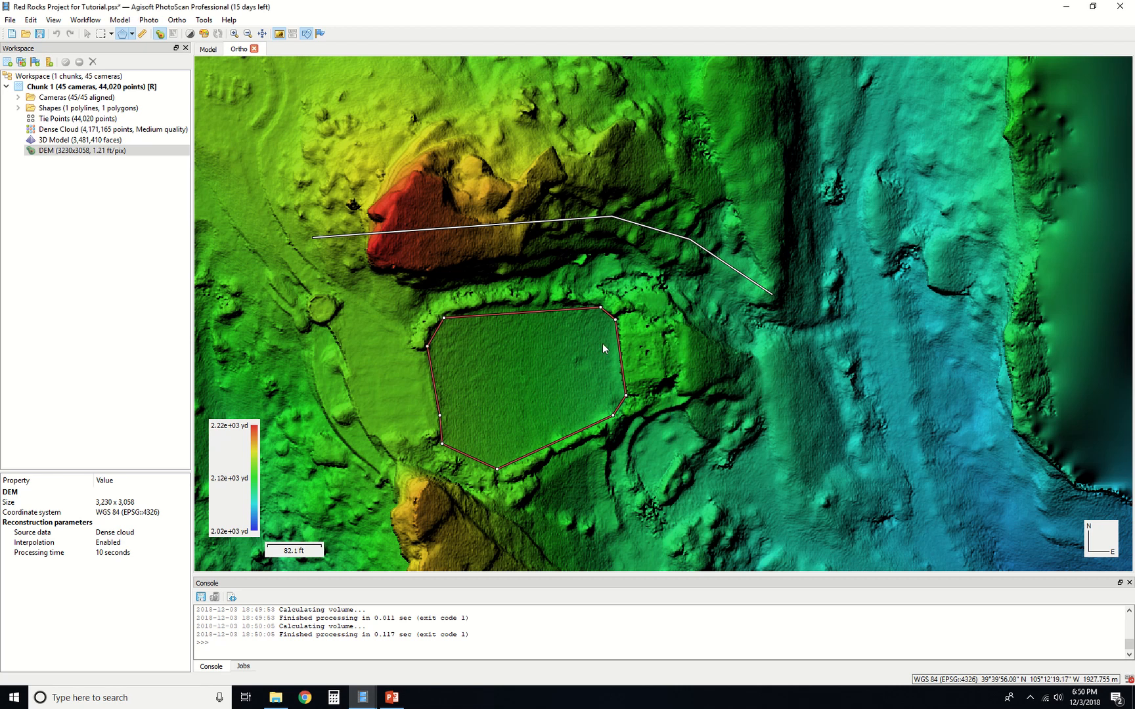
Set up a TIFF/BIL/XYZ export of the DEM with the raster transform set to Palette.
scroll(593, 317, down, 2)
scroll(593, 317, down, 2)
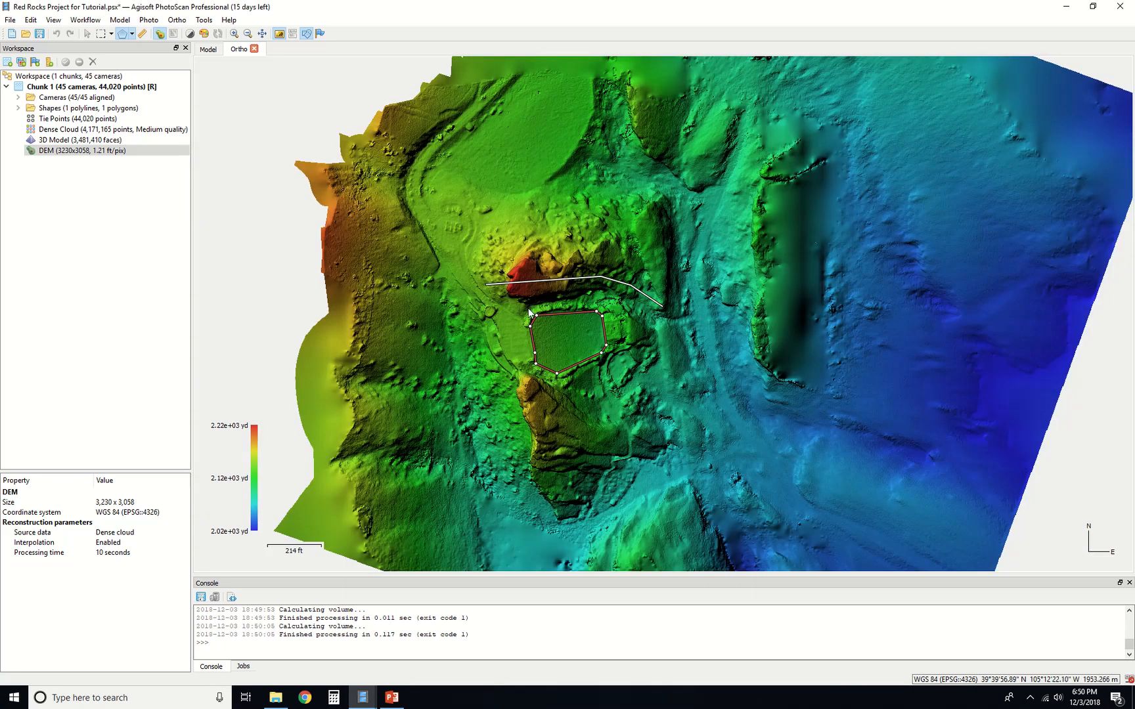
scroll(549, 327, up, 2)
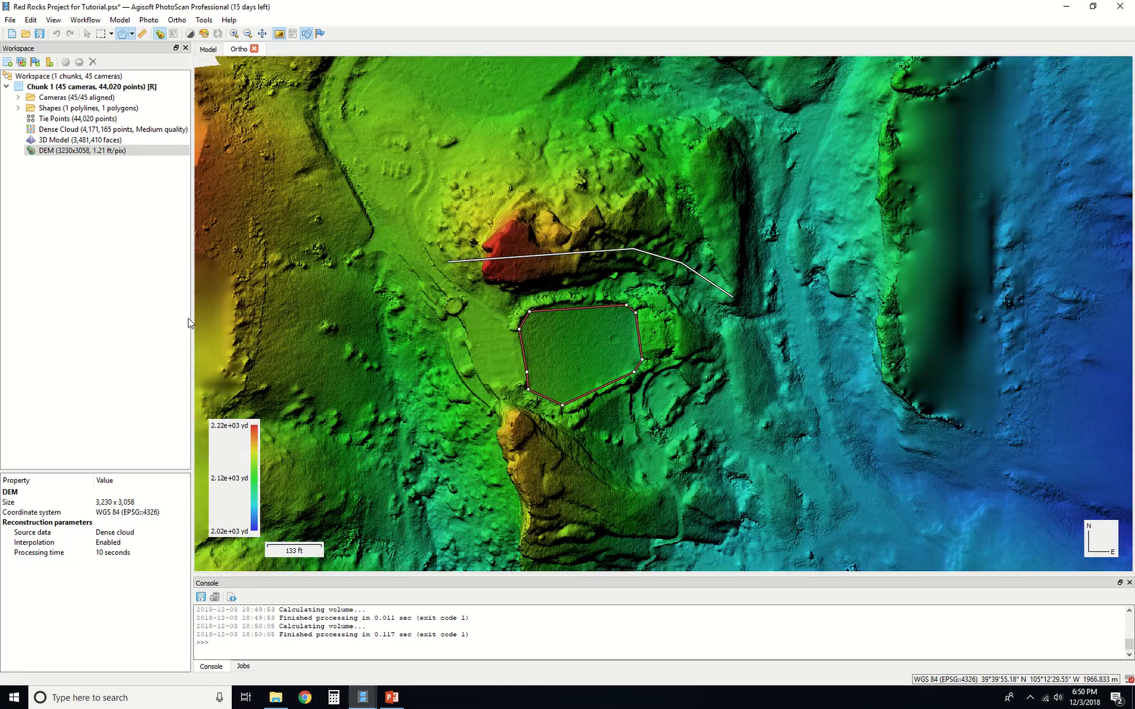
click(88, 151)
right_click(88, 151)
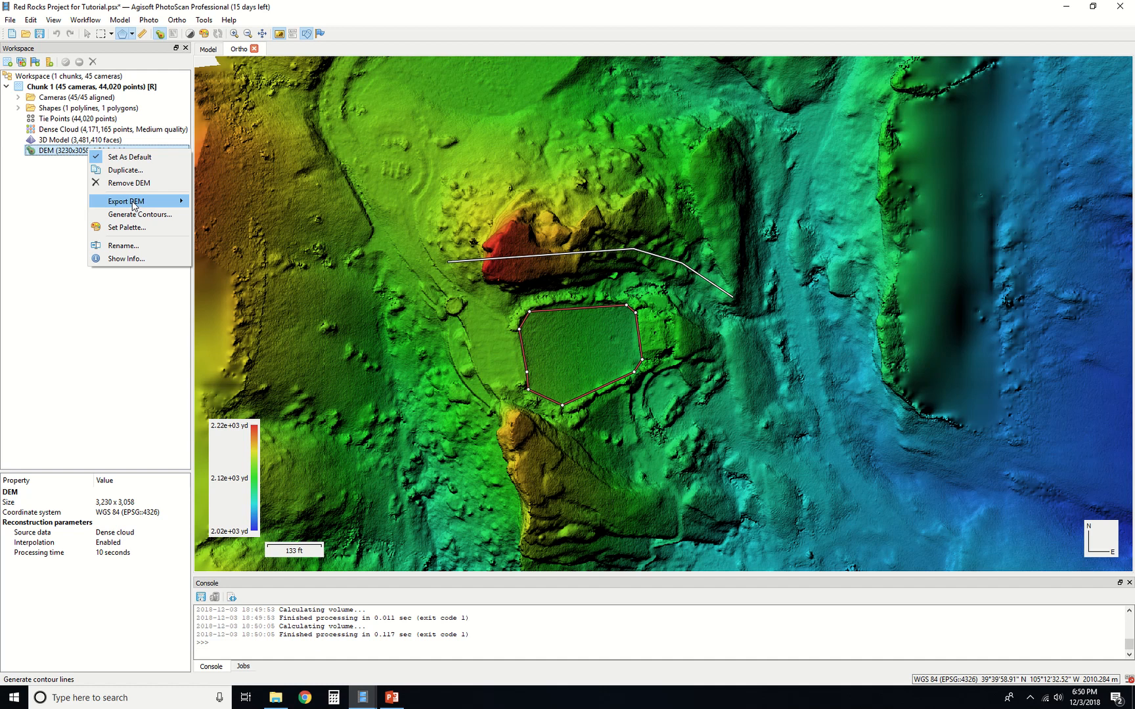
mouse_move(134, 206)
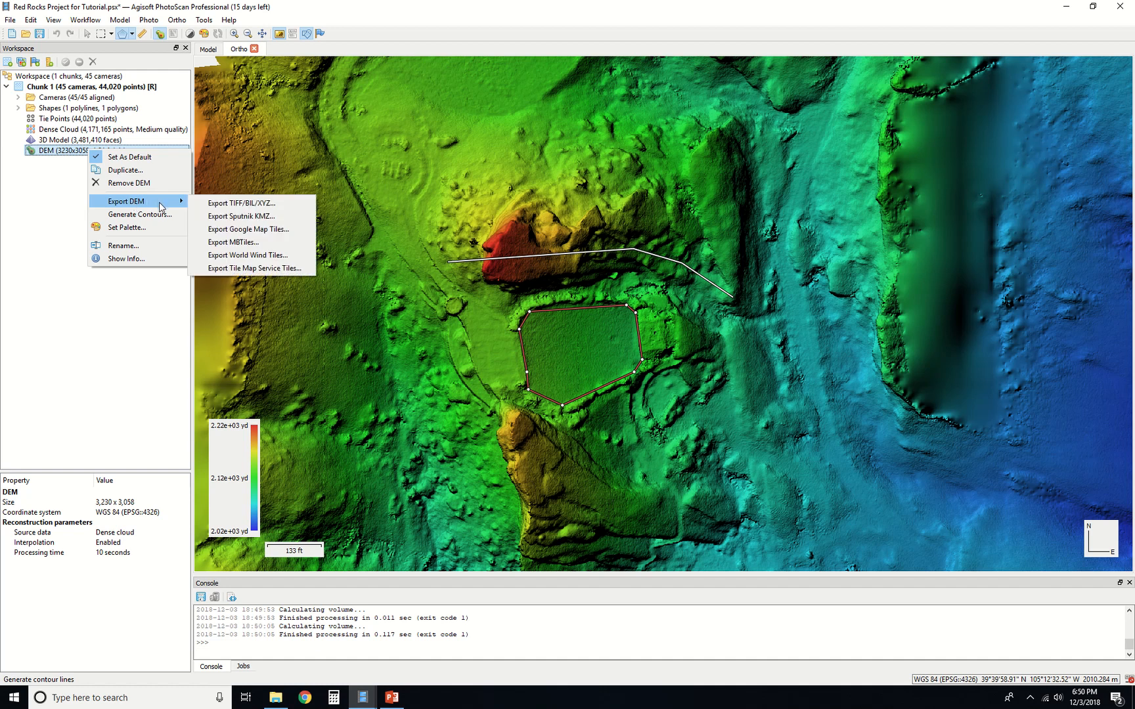
click(290, 207)
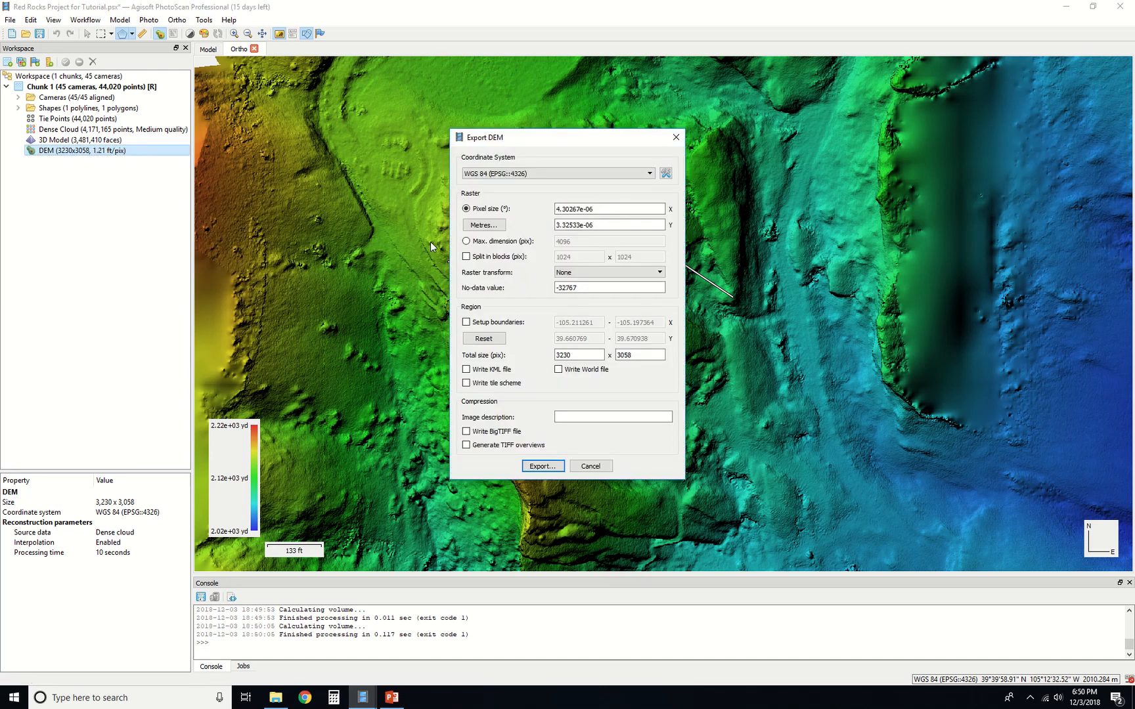
drag(514, 134, 348, 117)
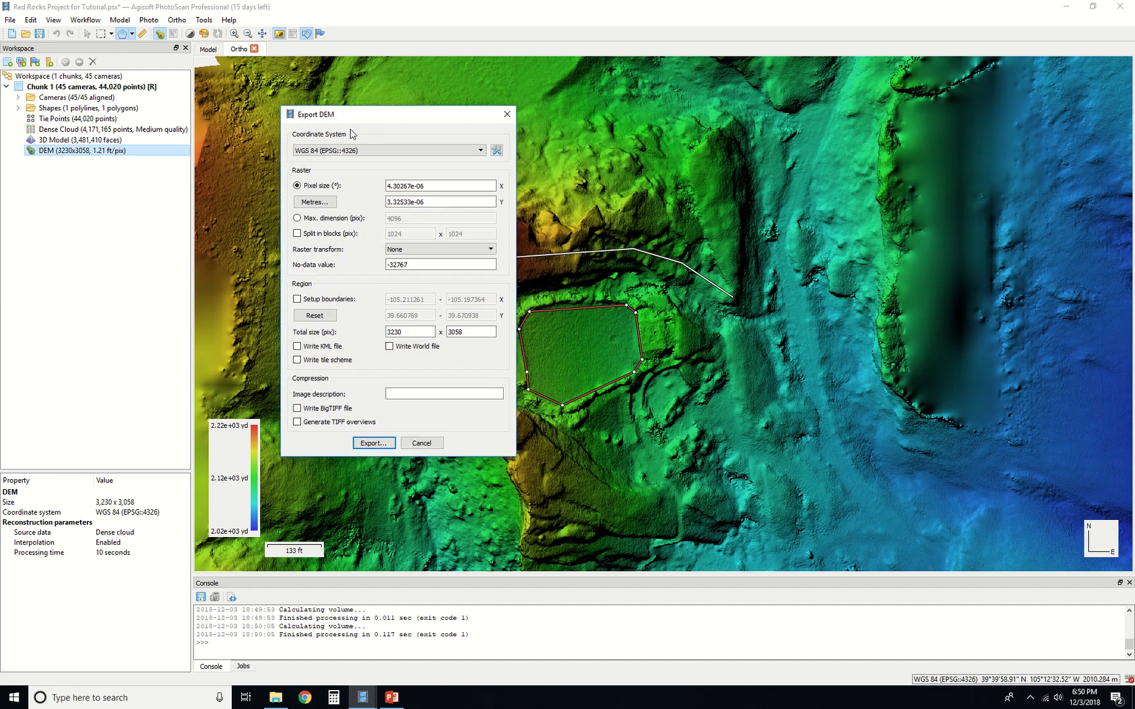
click(411, 250)
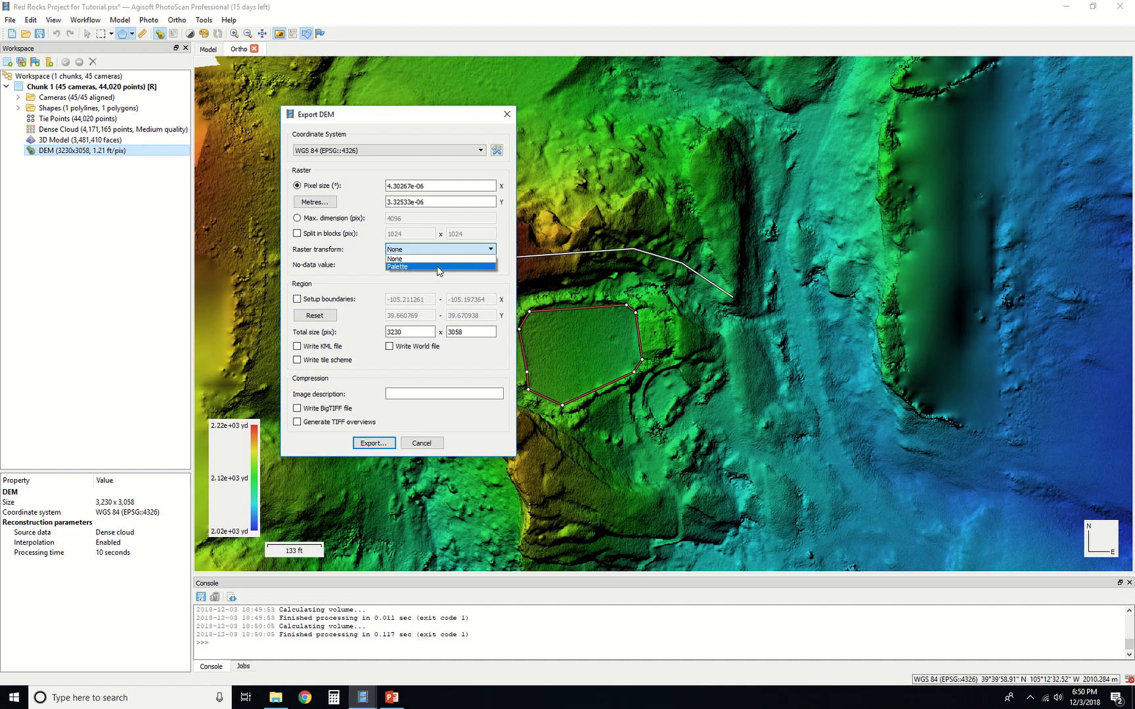
click(437, 267)
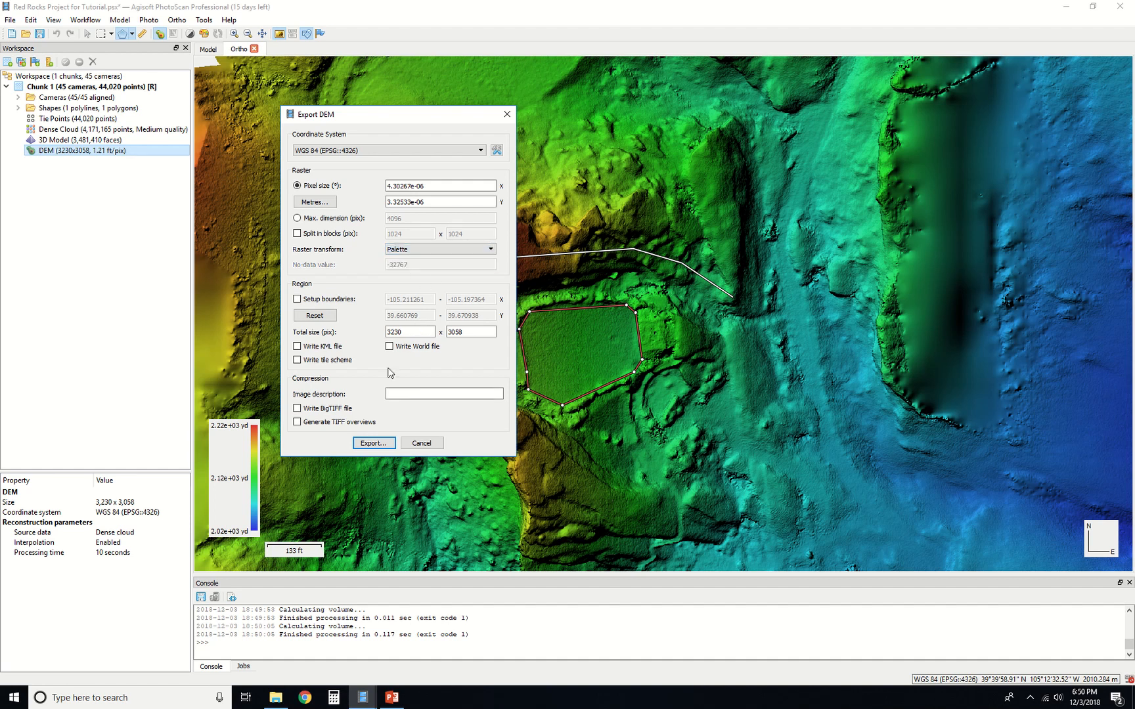
click(416, 251)
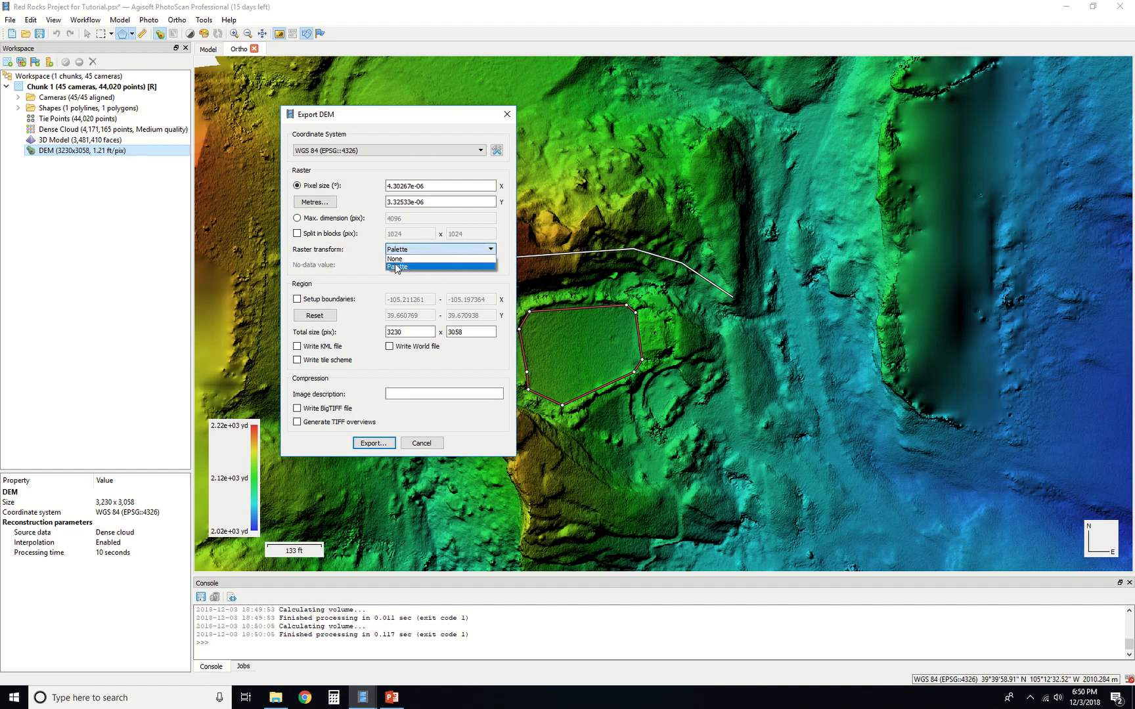
click(397, 267)
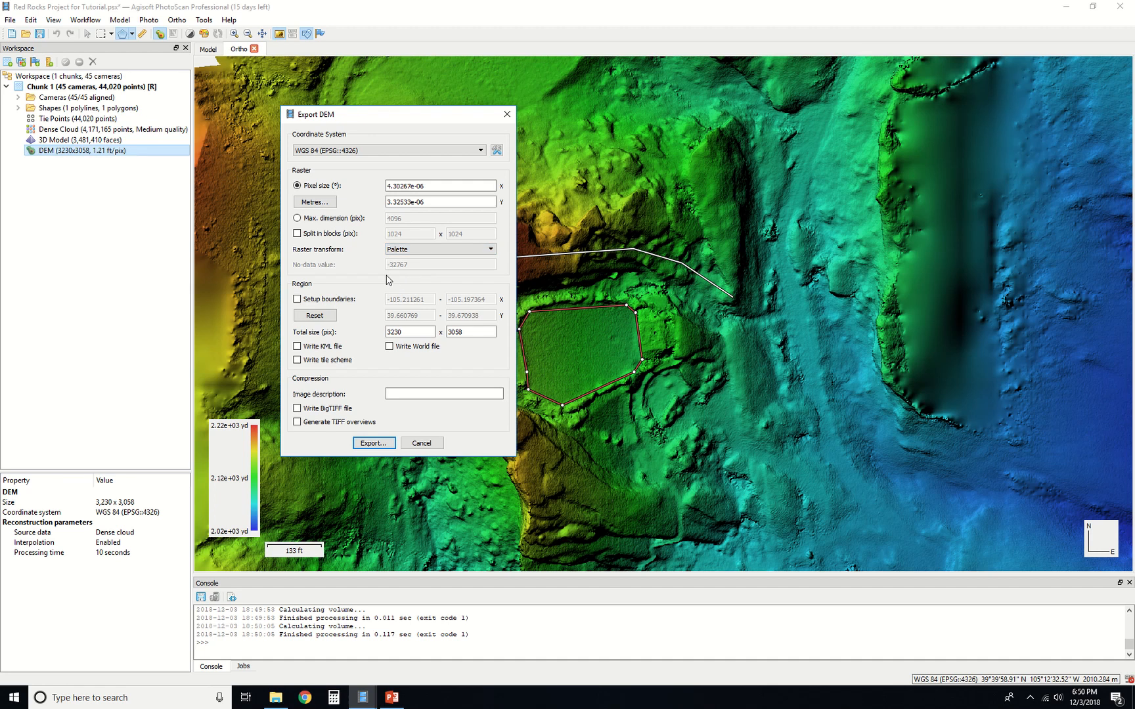
Export the DEM to the Desktop as a JPEG named DEM, replacing the existing DEM.jpg.
click(383, 444)
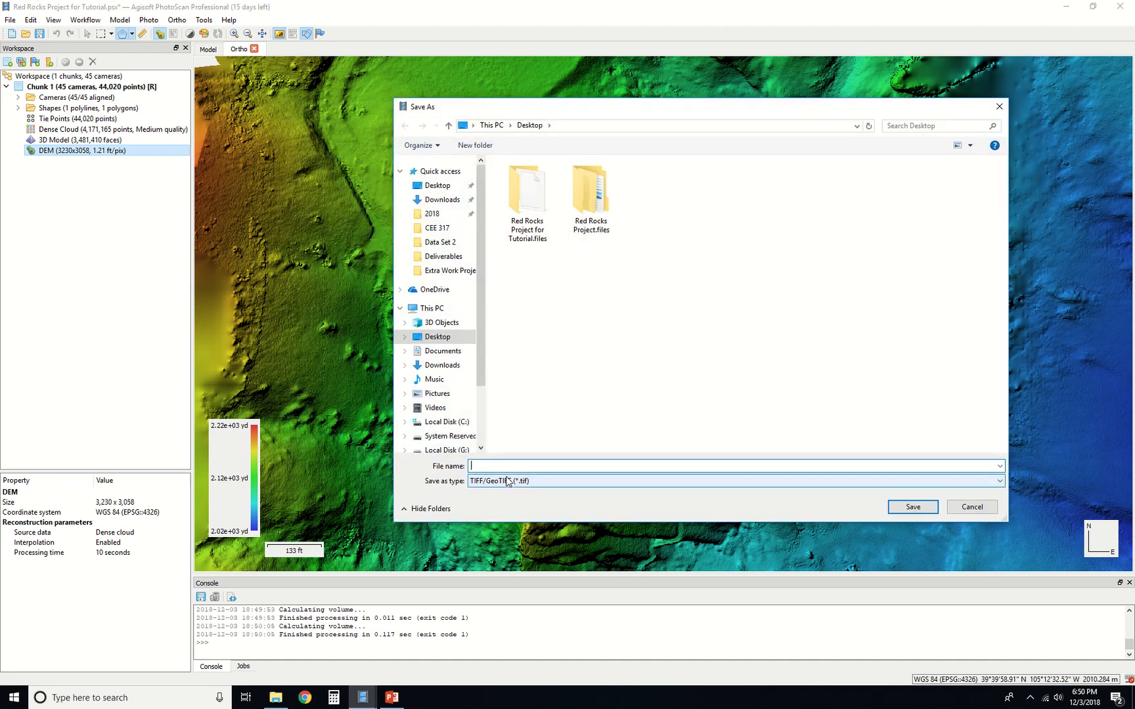
click(510, 482)
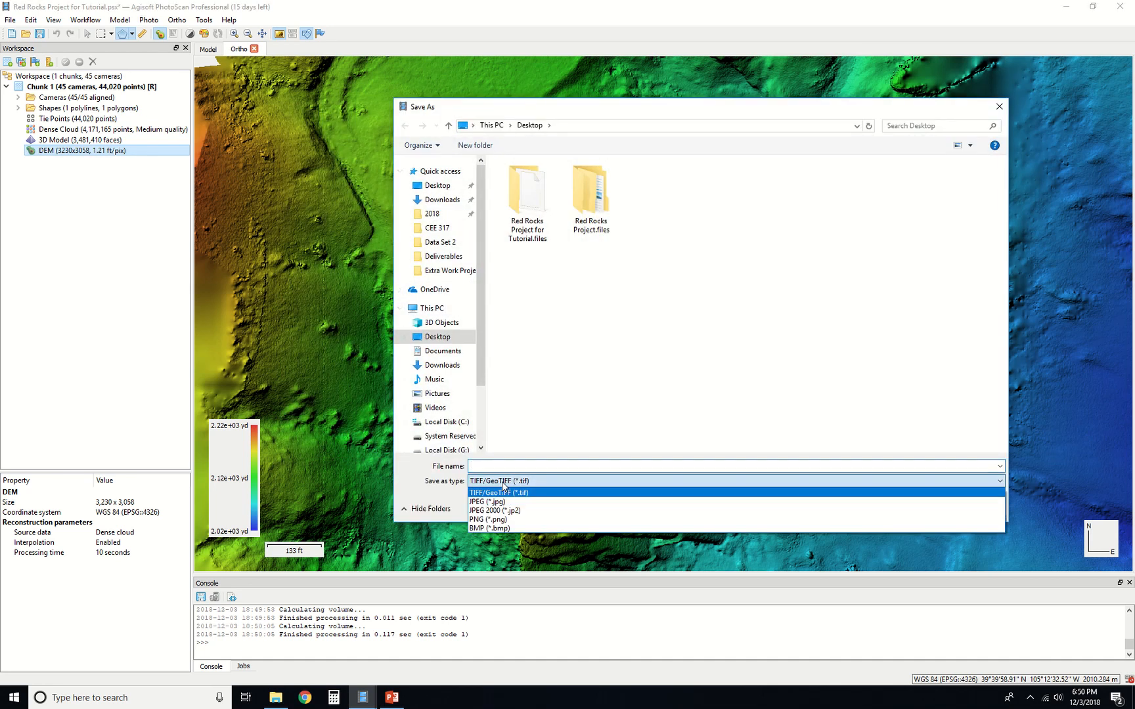
click(528, 503)
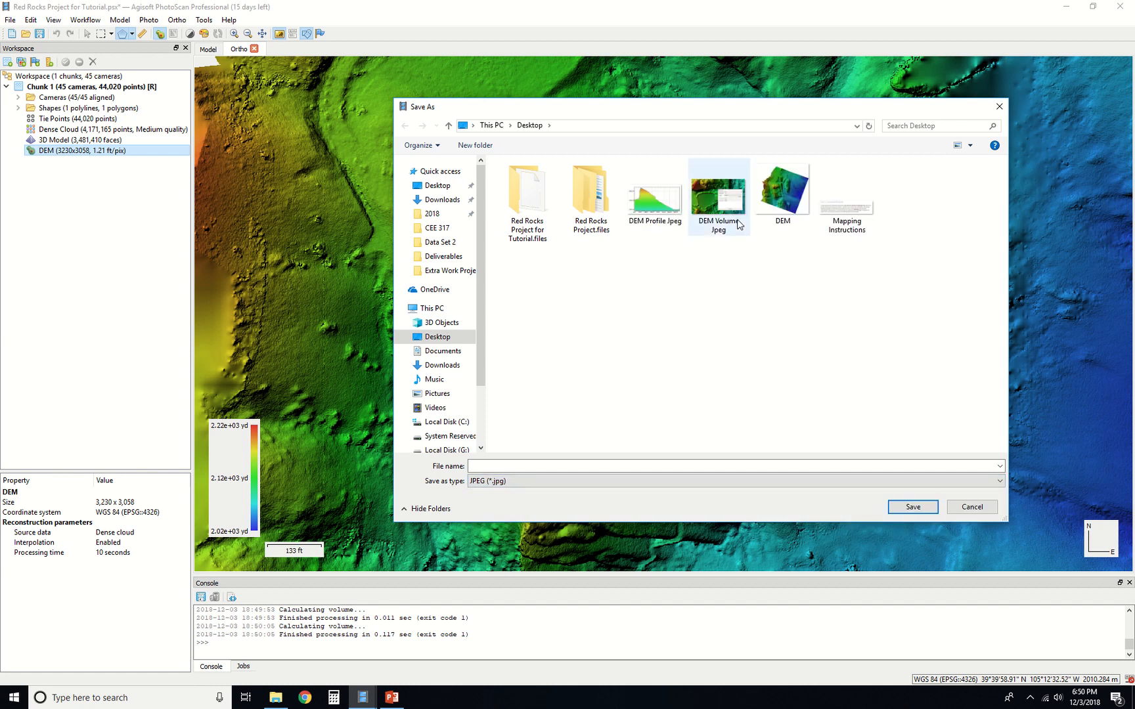
click(767, 202)
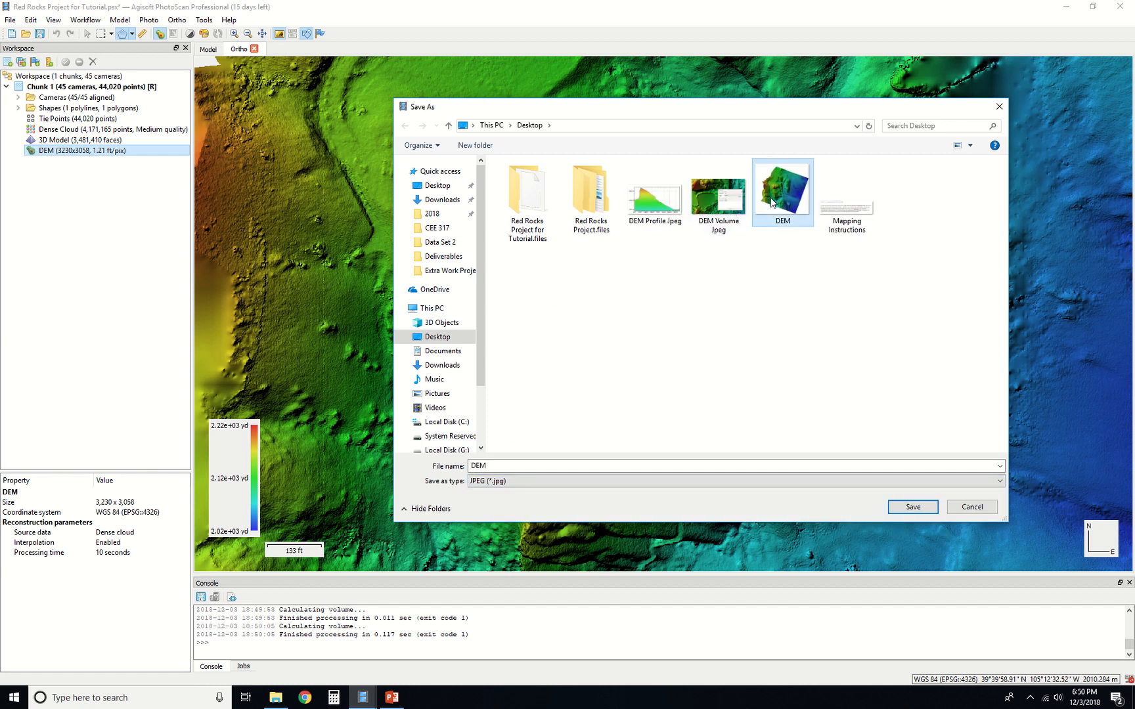
click(915, 507)
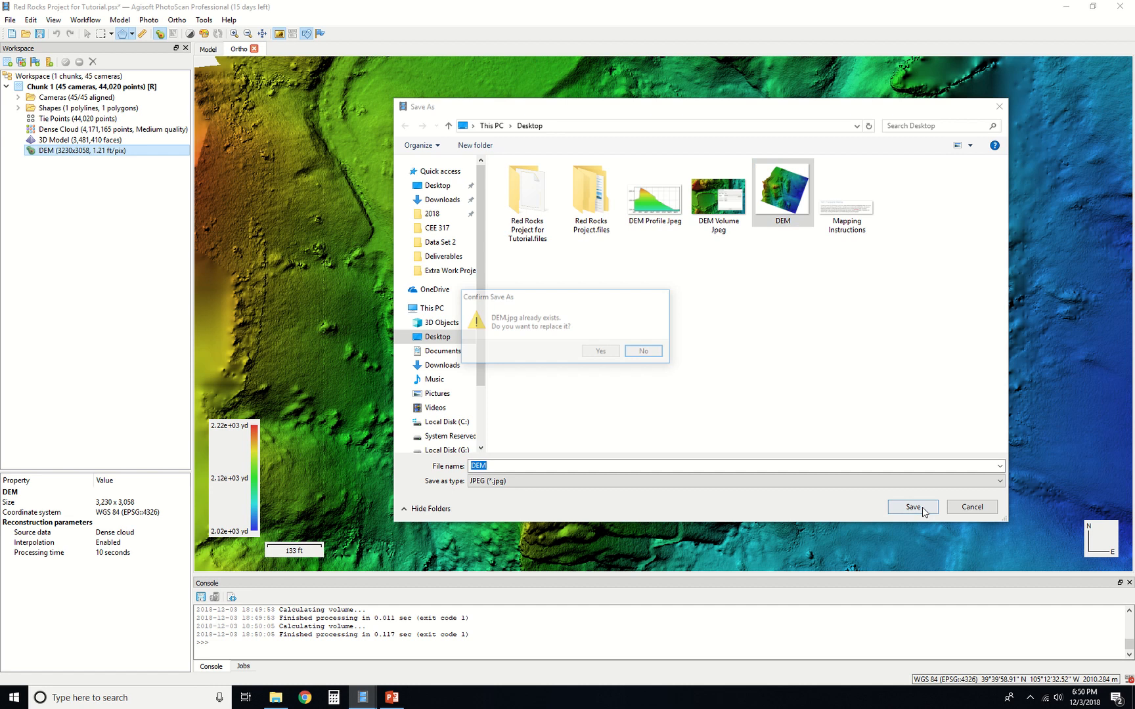
click(602, 353)
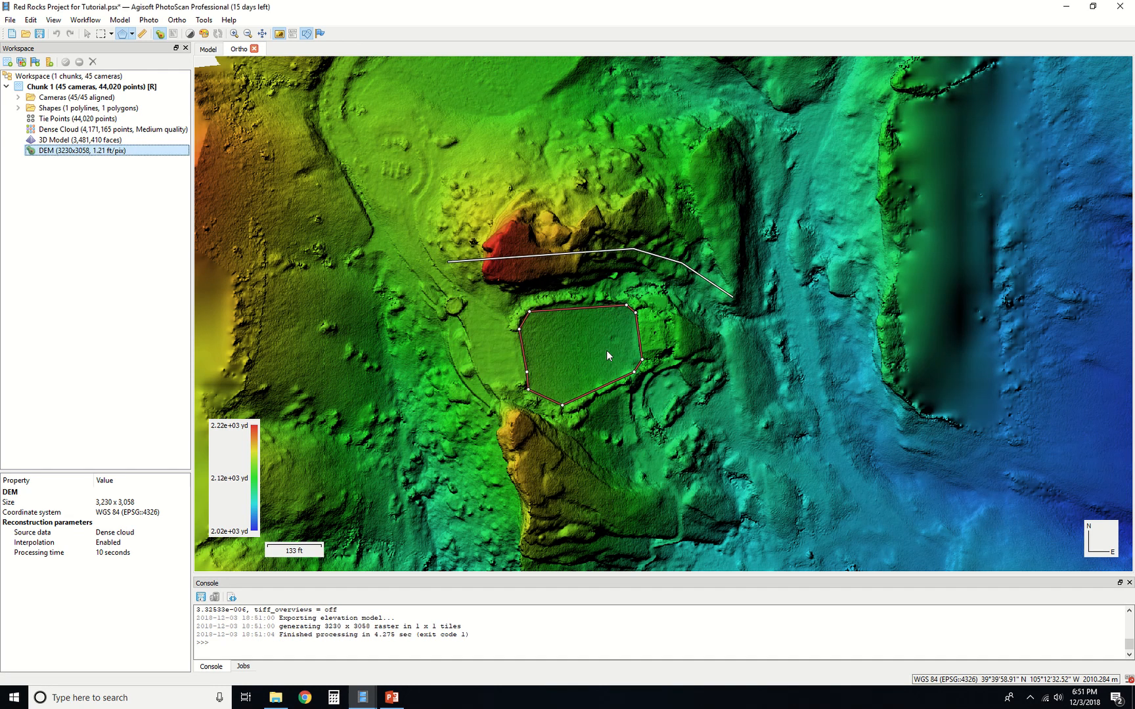
scroll(586, 311, down, 4)
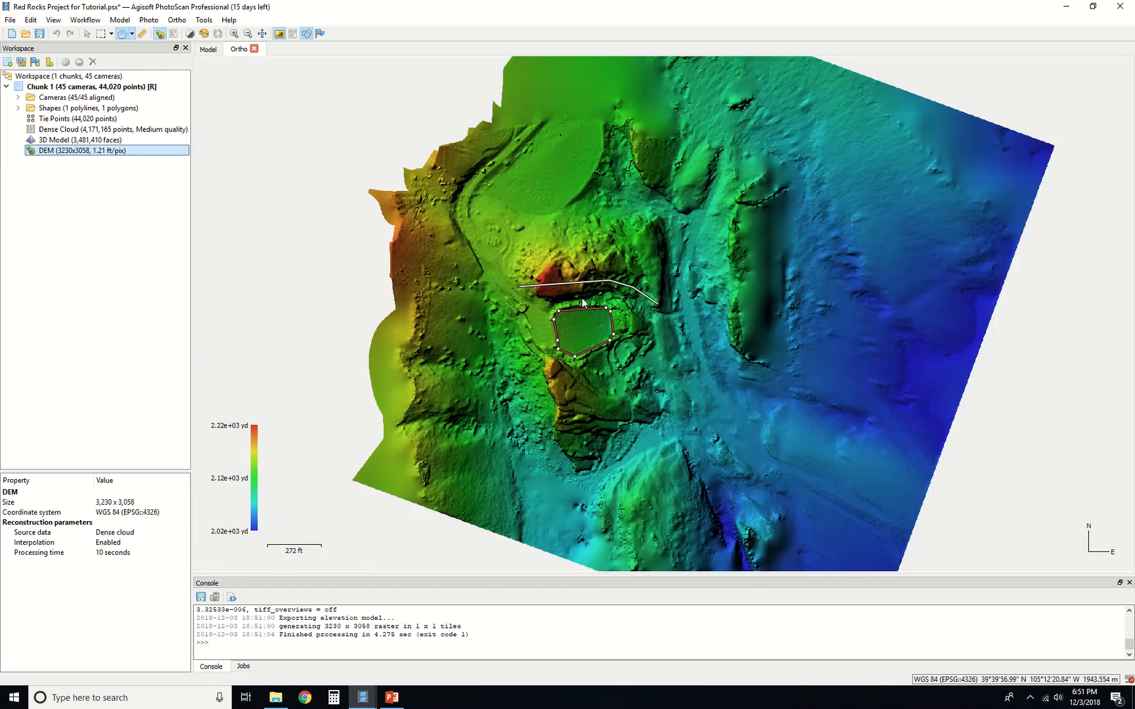
scroll(583, 302, down, 2)
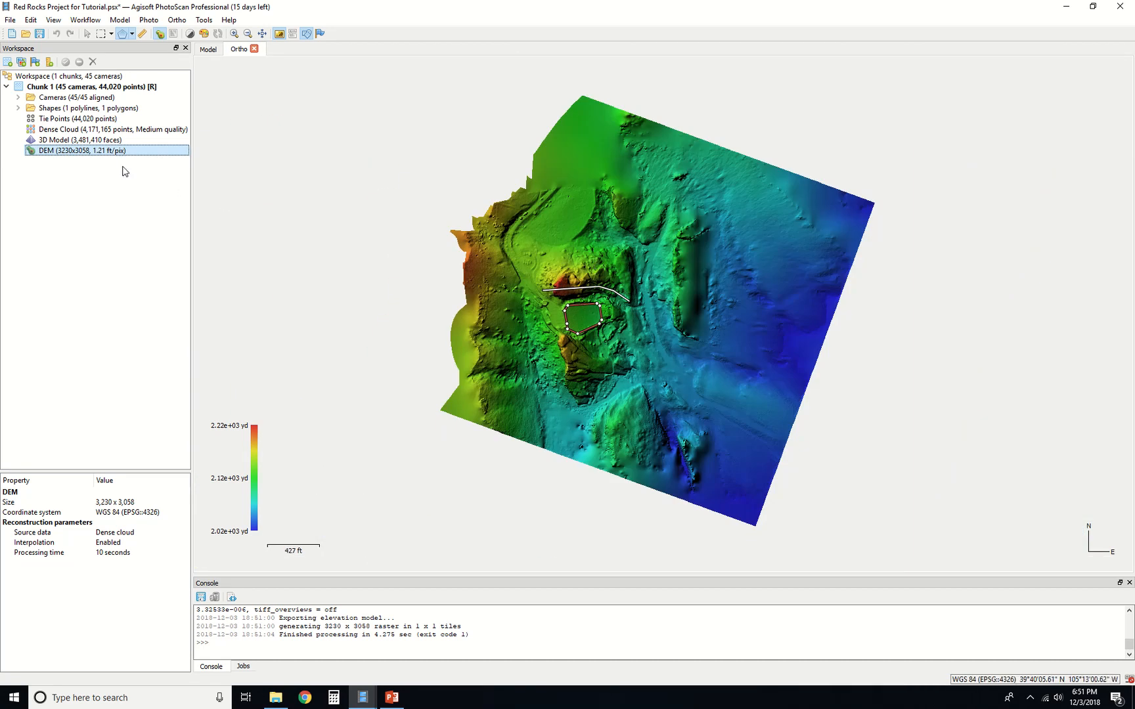